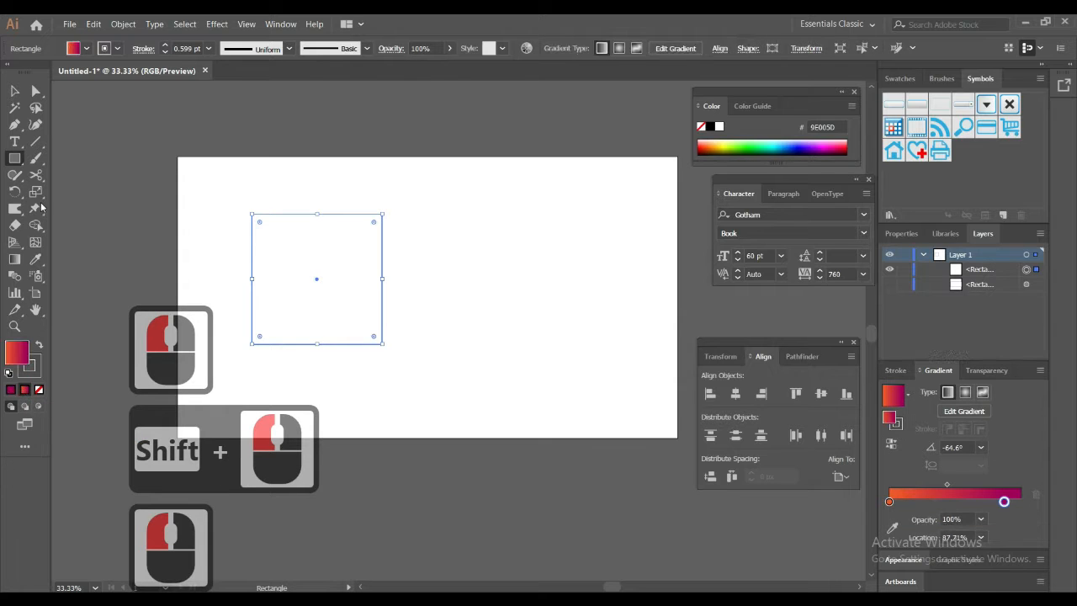
# Step: Move the gradient square slightly down and left, and centre it vertically on the artboard
pyautogui.click(15, 90)
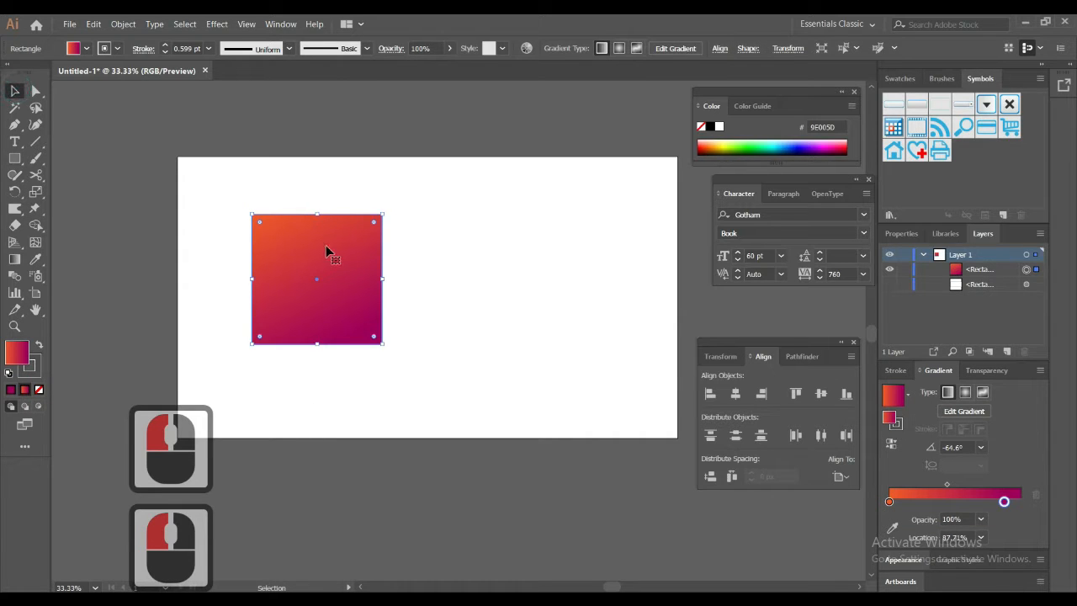
pyautogui.moveTo(324, 266); pyautogui.dragTo(326, 263)
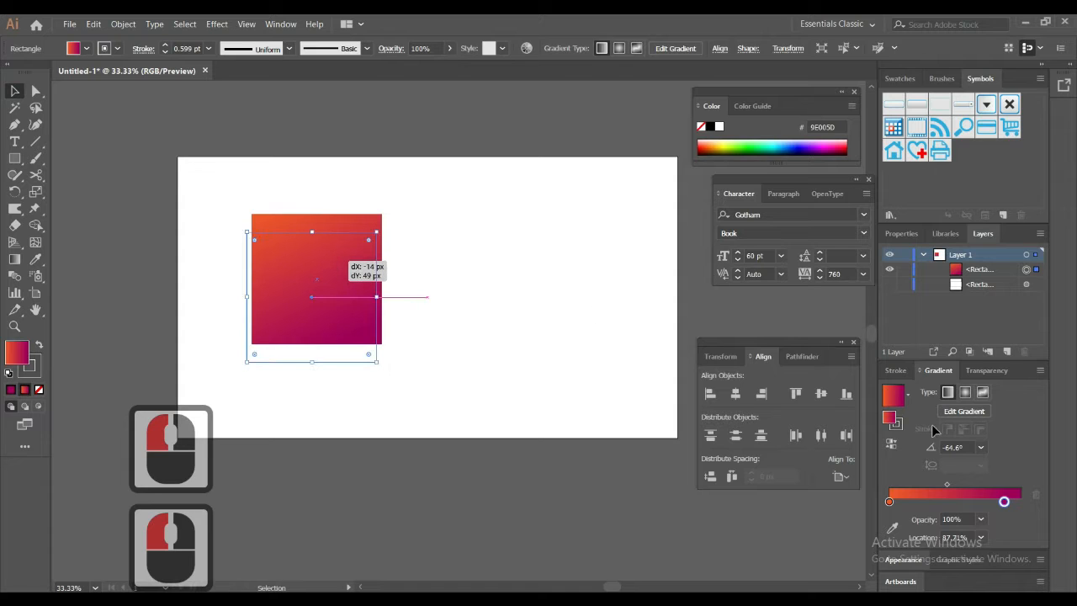
pyautogui.click(824, 399)
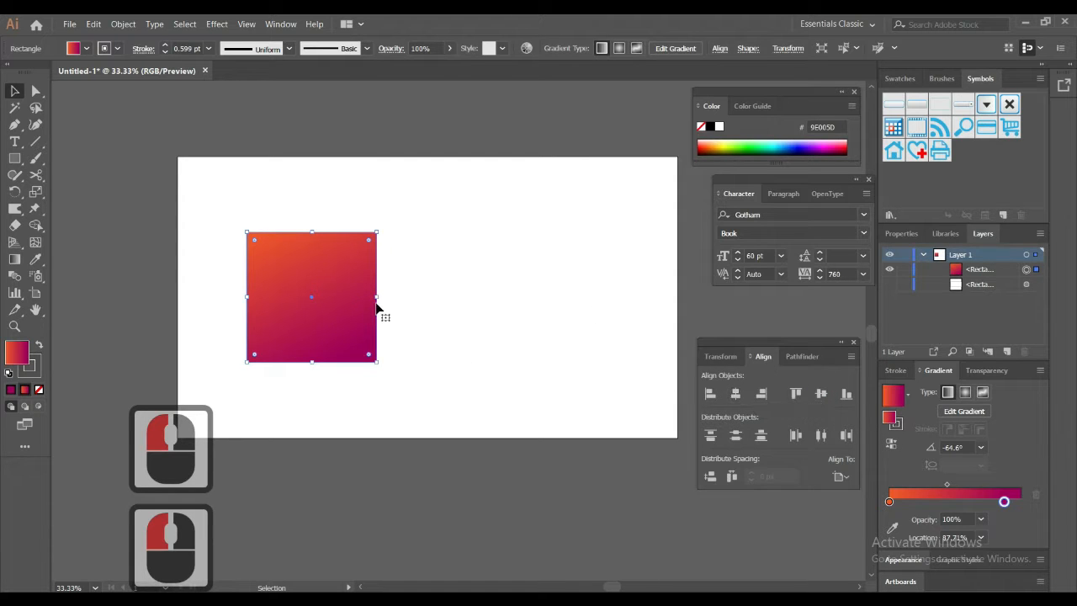
# Step: Resize the gradient square into a smaller upright rectangle and shift it slightly left on the artboard
pyautogui.moveTo(376, 298); pyautogui.dragTo(344, 298)
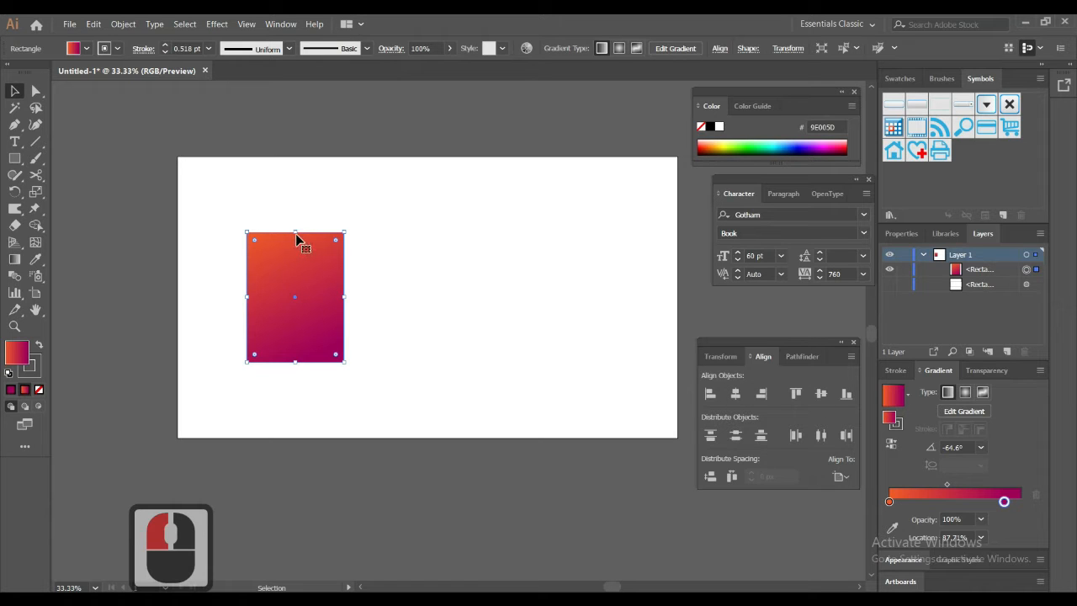
pyautogui.moveTo(296, 233); pyautogui.dragTo(296, 240)
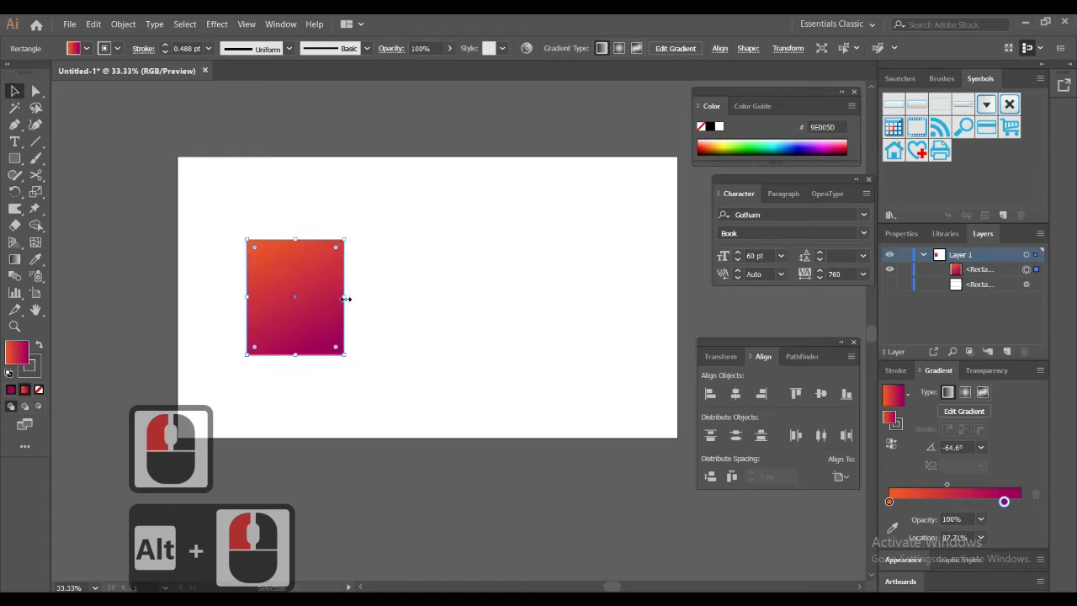
pyautogui.moveTo(345, 298); pyautogui.dragTo(552, 300)
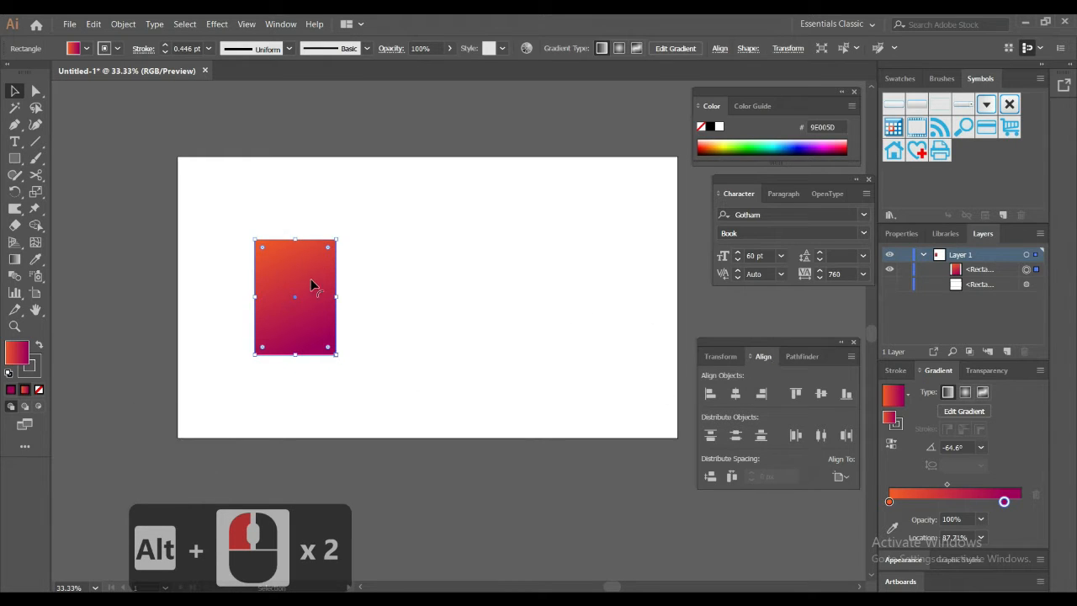
pyautogui.moveTo(311, 286); pyautogui.dragTo(297, 279)
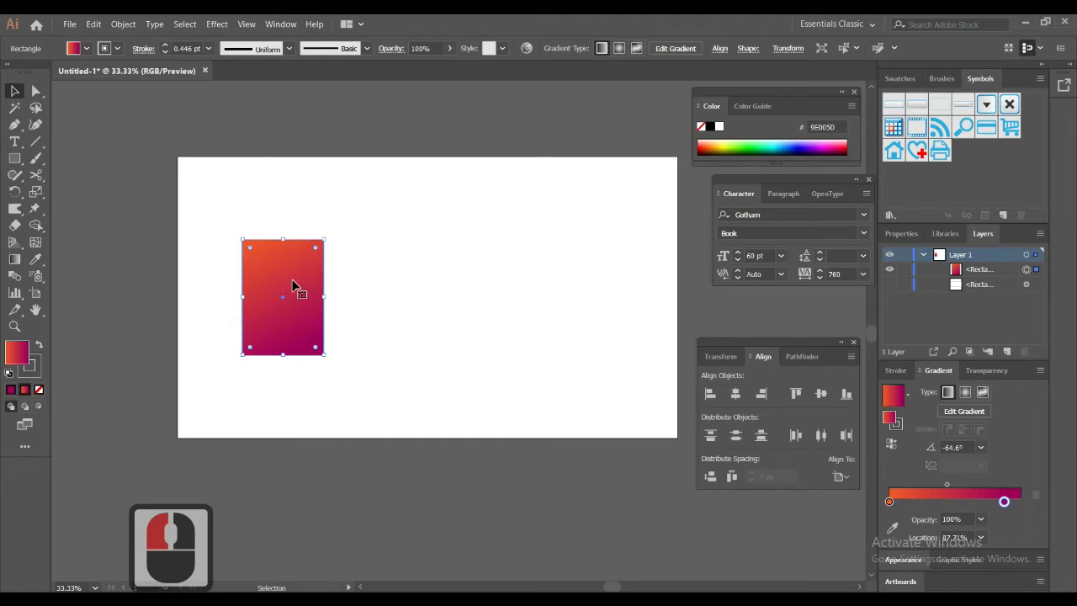
pyautogui.click(363, 213)
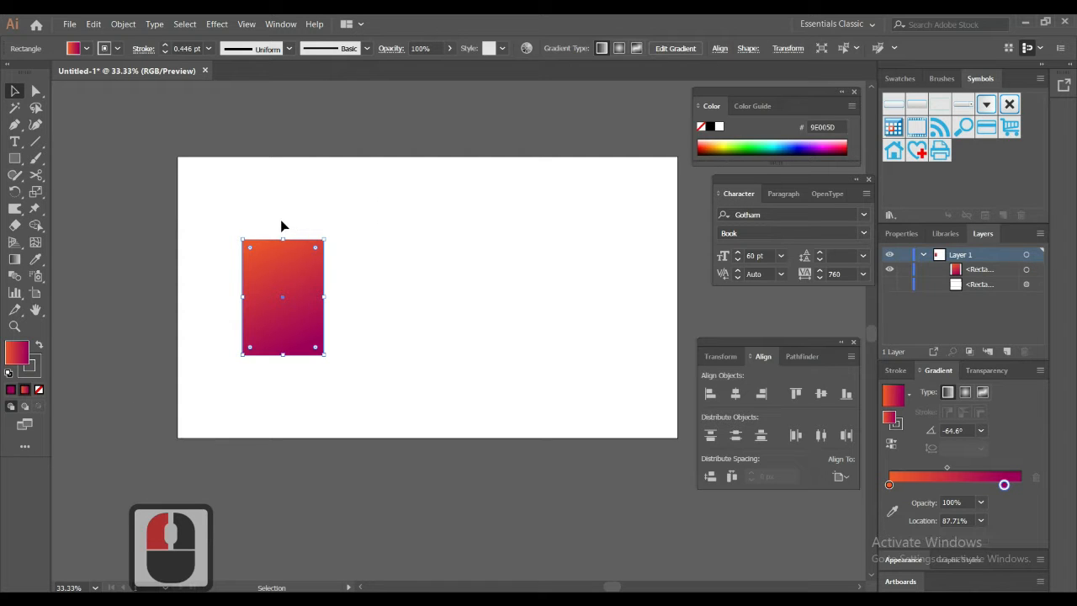
# Step: Draw a wide rectangle from above the gradient rectangle's middle across most of the artboard, and set its fill to None
pyautogui.click(14, 158)
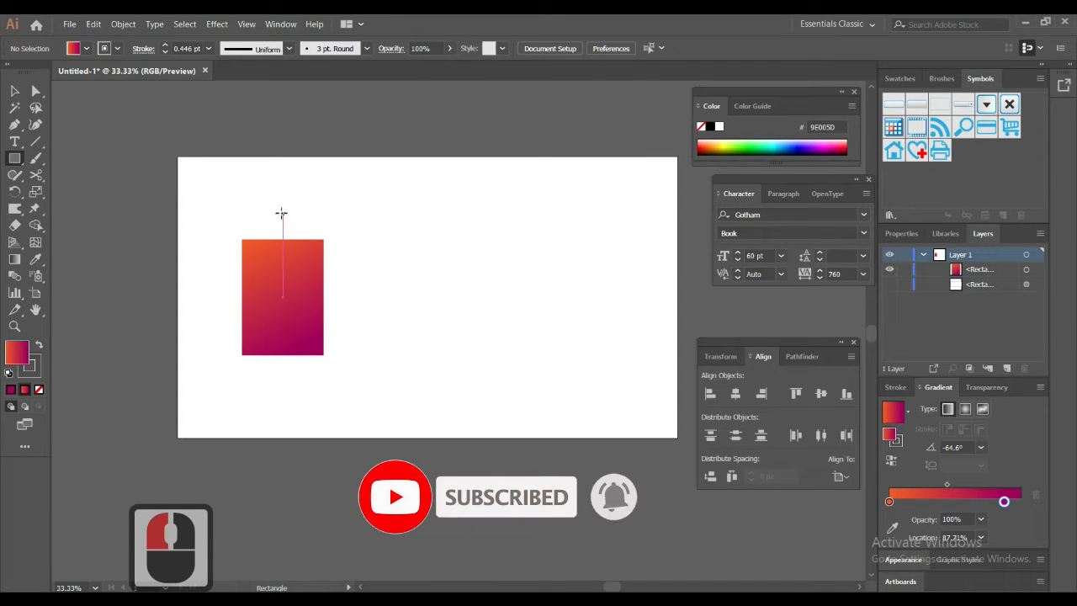
pyautogui.moveTo(282, 209); pyautogui.dragTo(640, 392)
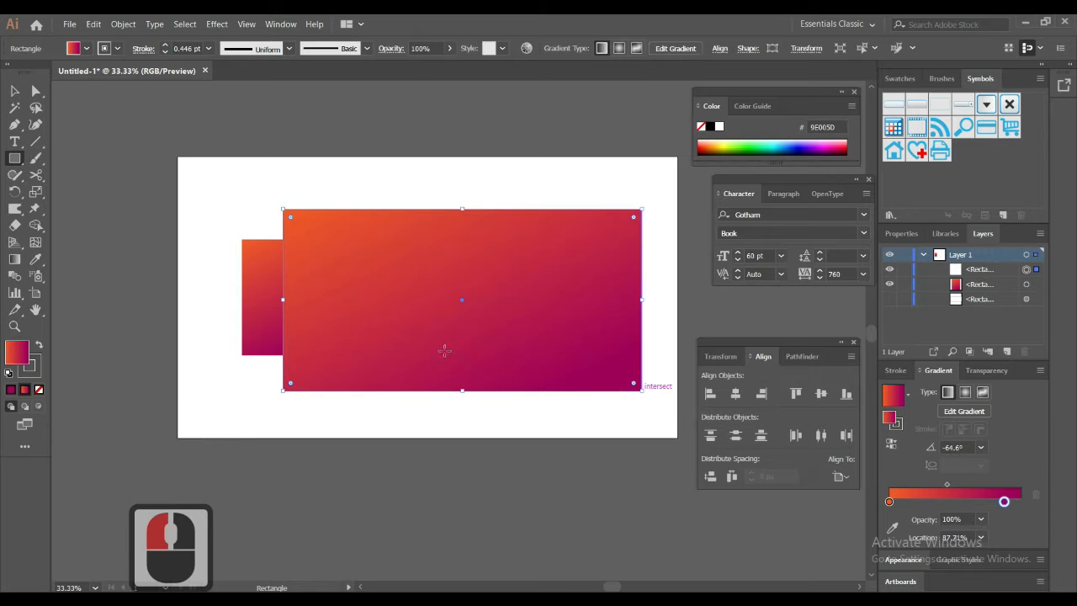
pyautogui.click(37, 371)
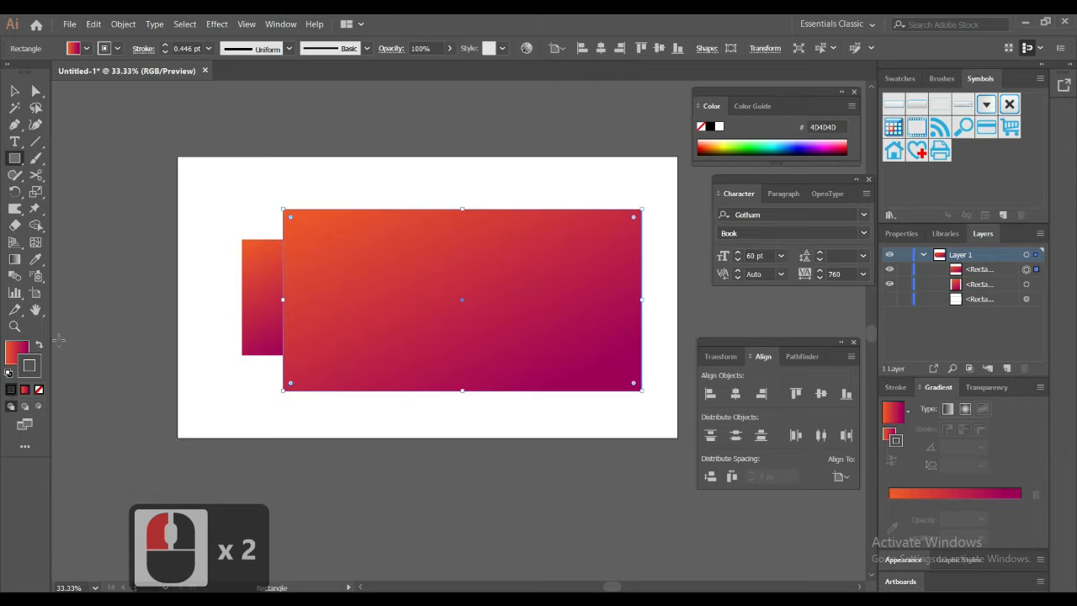
pyautogui.click(6, 353)
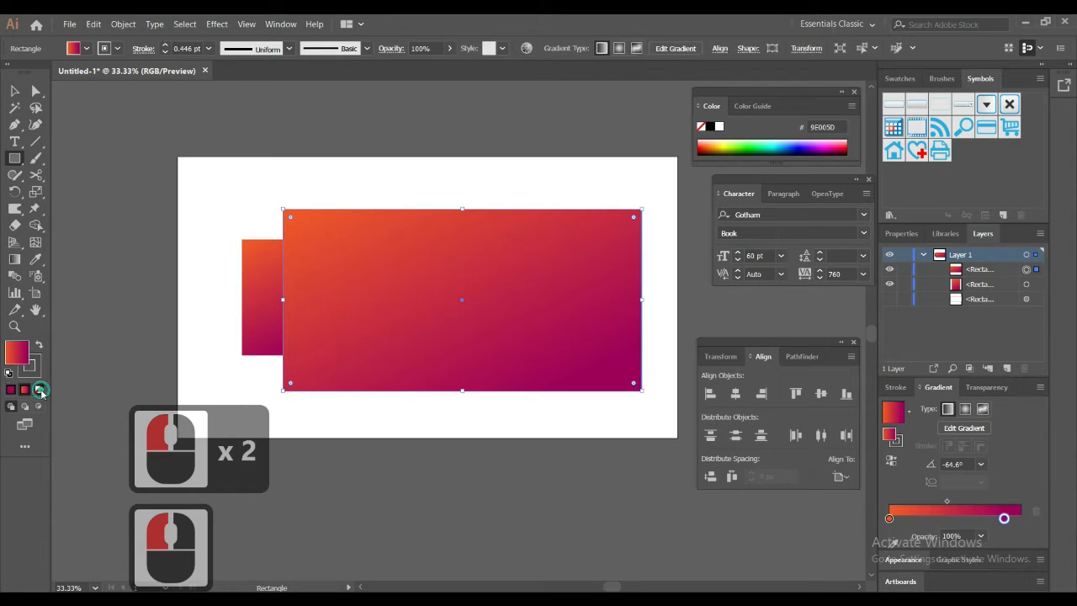
pyautogui.click(38, 387)
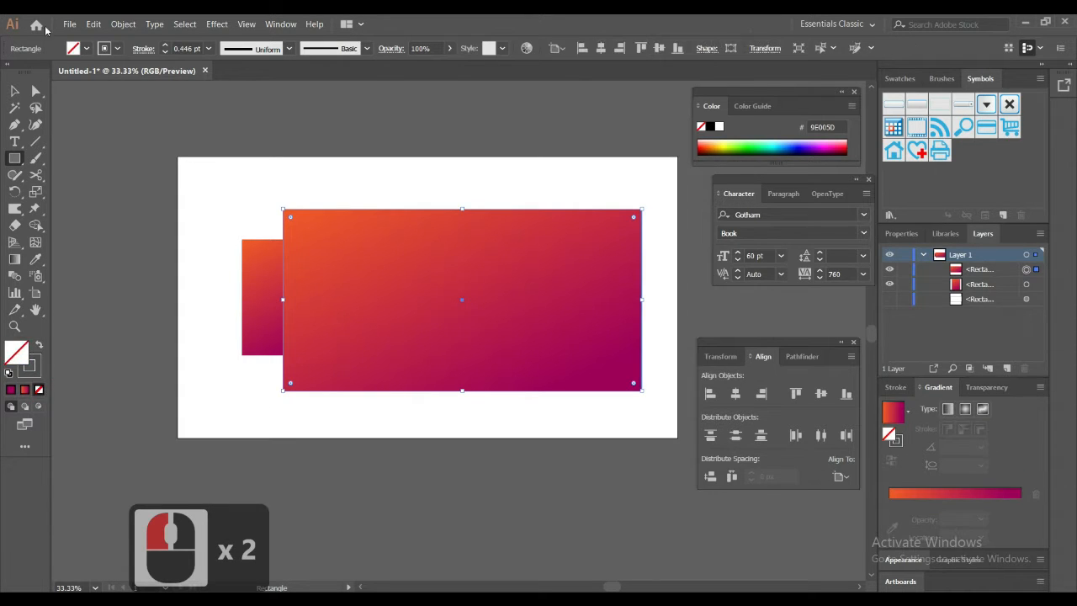
# Step: Try to align the gradient rectangle and the unfilled rectangle by their vertical centres
pyautogui.click(15, 90)
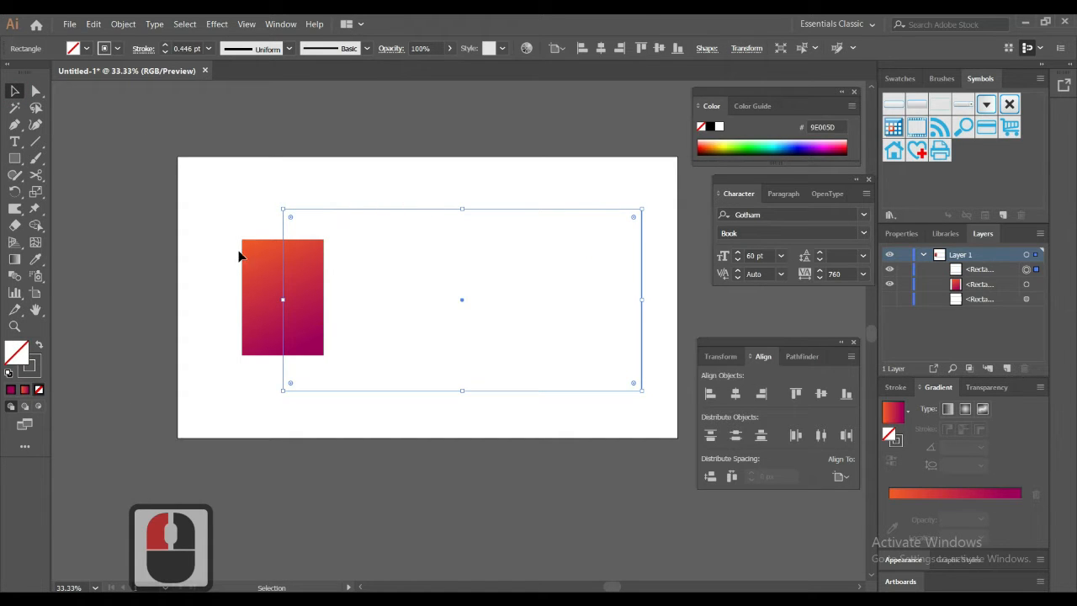
pyautogui.moveTo(239, 256); pyautogui.dragTo(840, 476)
pyautogui.click(841, 476)
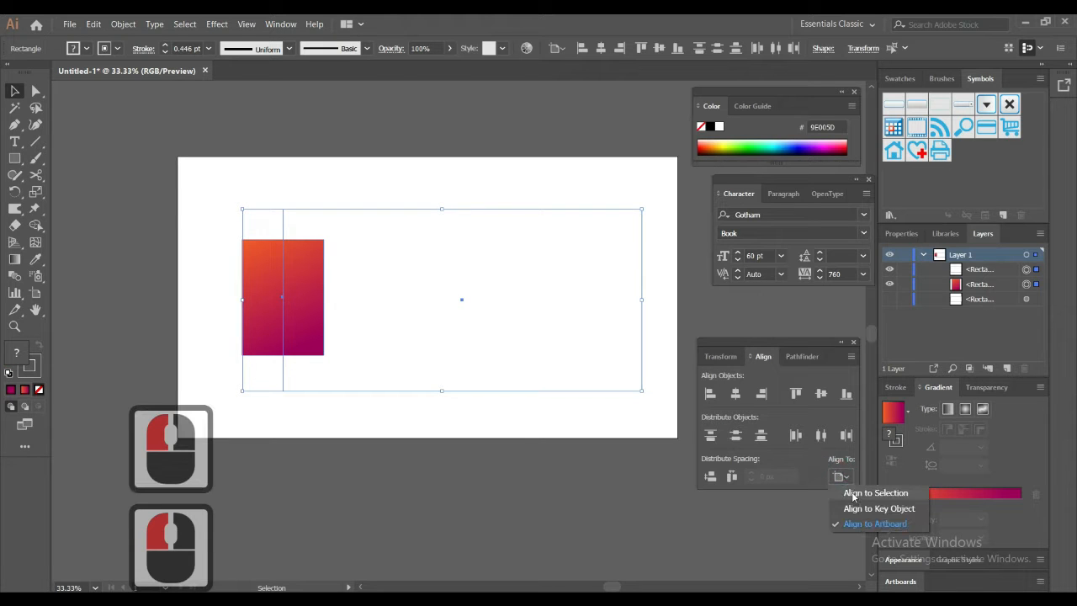
pyautogui.click(820, 392)
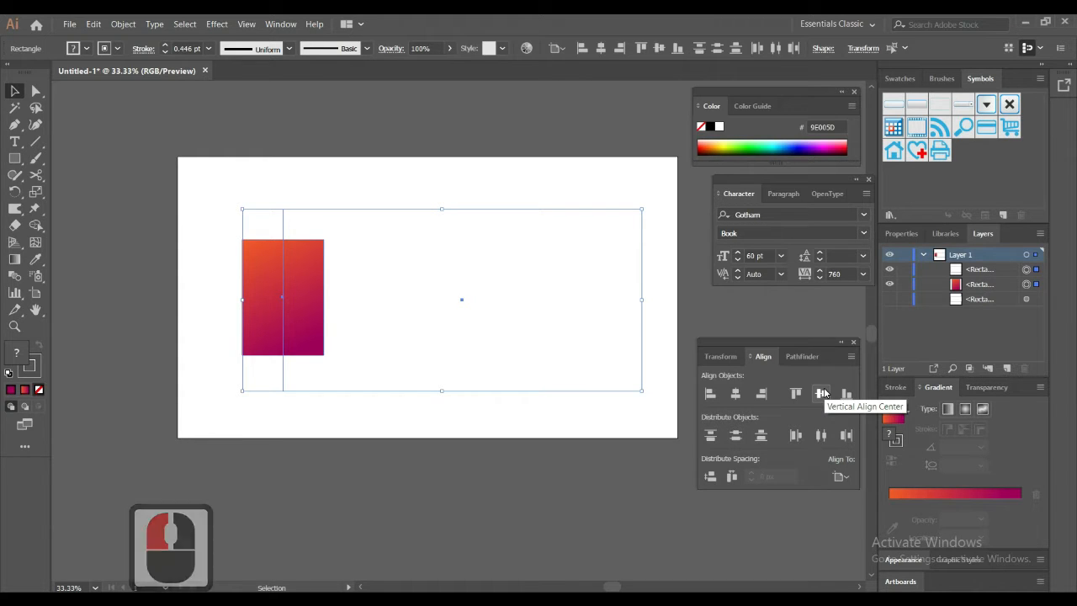
# Step: Group the two rectangles and centre the group horizontally on the artboard
pyautogui.moveTo(217, 167); pyautogui.dragTo(585, 454)
pyautogui.hotkey('ctrl', 'g')
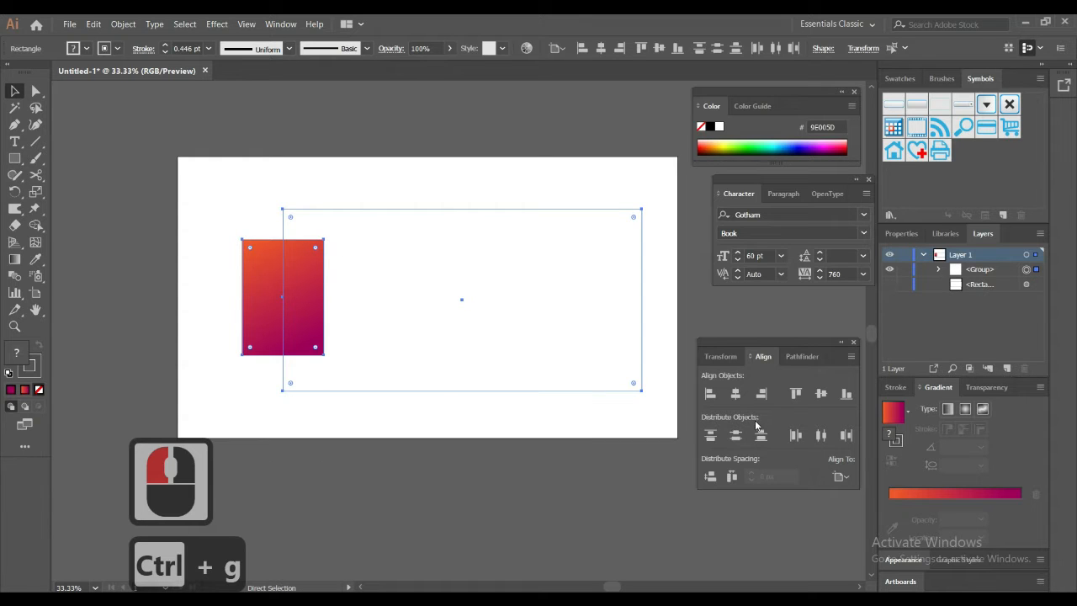
pyautogui.click(736, 393)
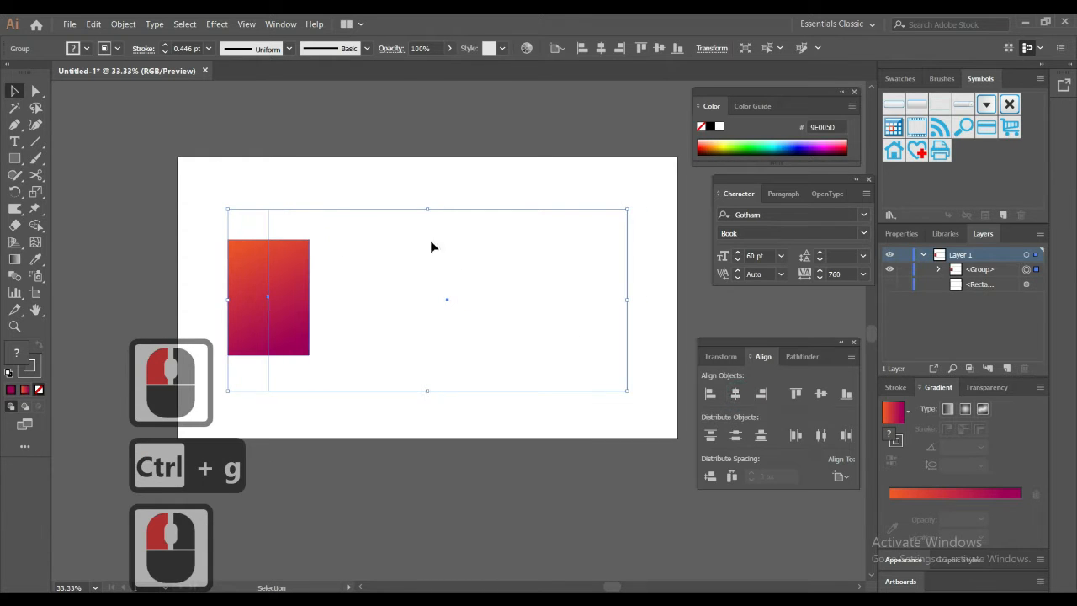
# Step: Isolate the group and set the unfilled rectangle's stroke weight to 9 pt
pyautogui.click(328, 206)
pyautogui.click(324, 209)
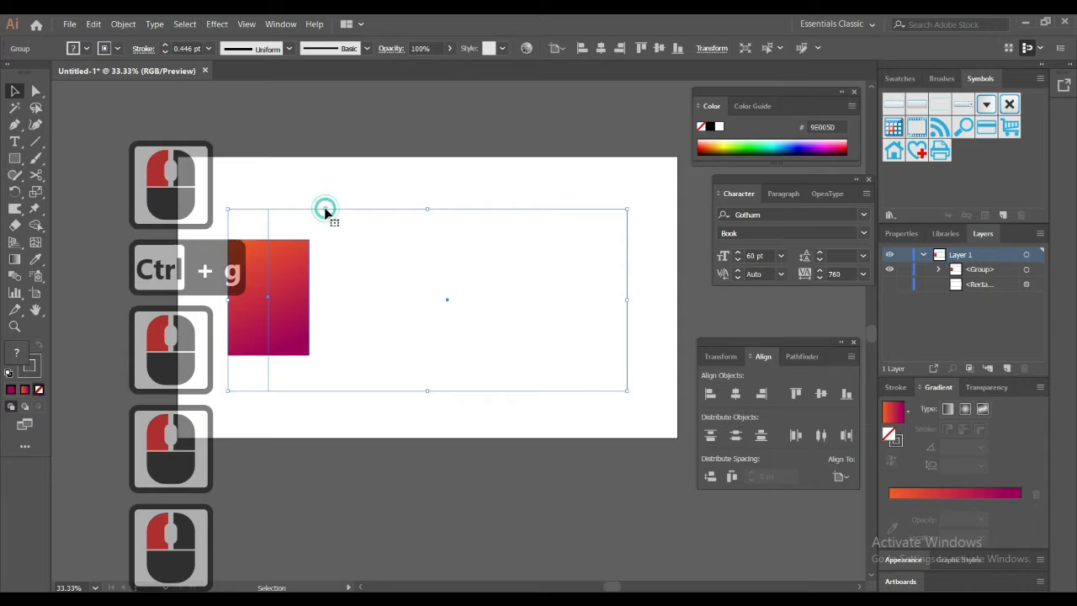
pyautogui.doubleClick(324, 209)
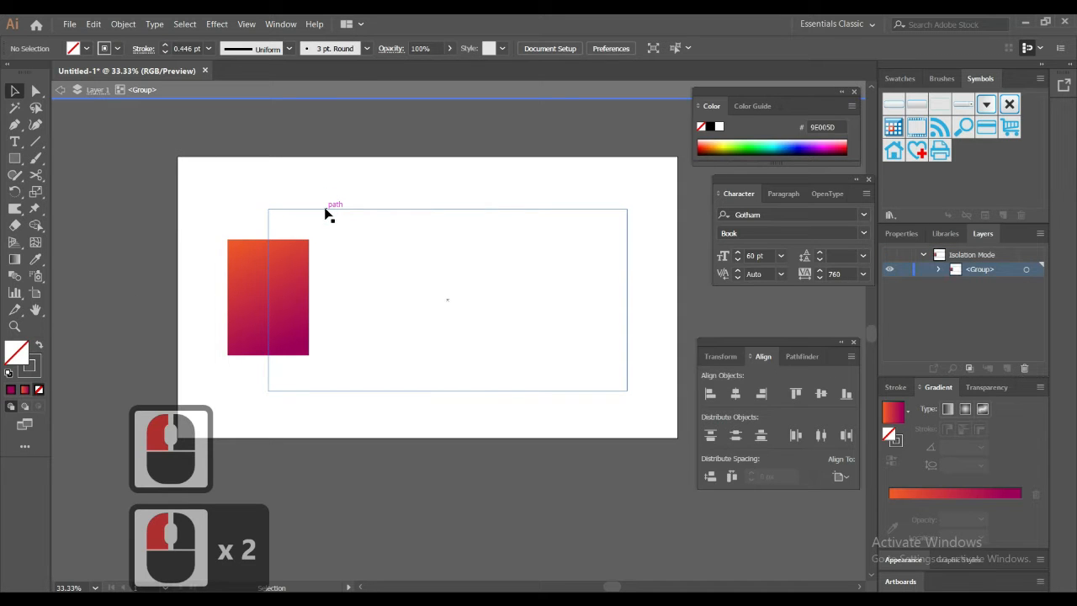
pyautogui.click(323, 211)
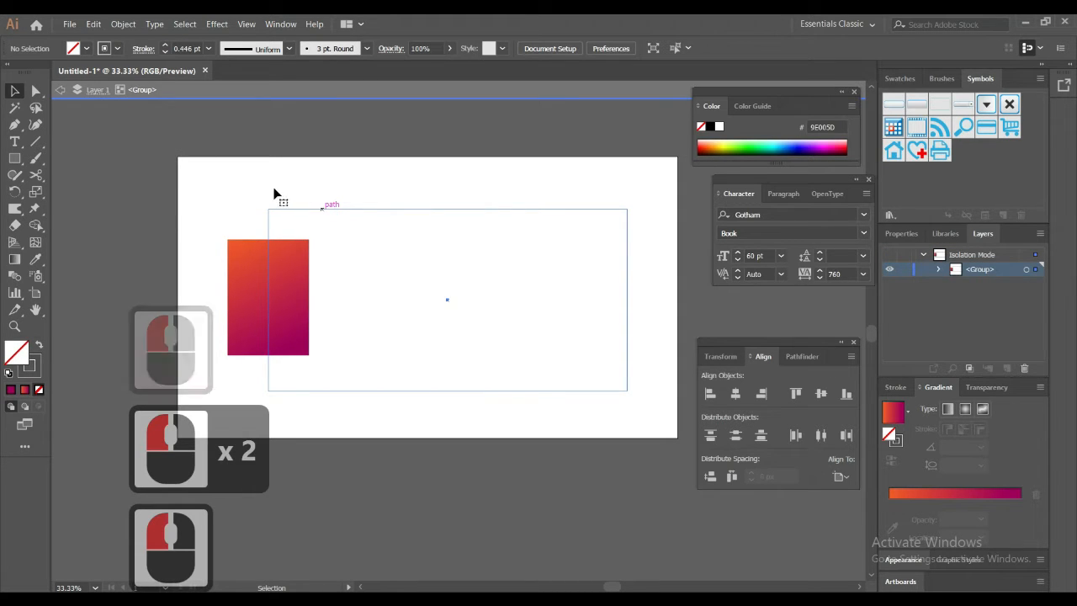
pyautogui.click(190, 48)
pyautogui.scroll(1, 190, 49)
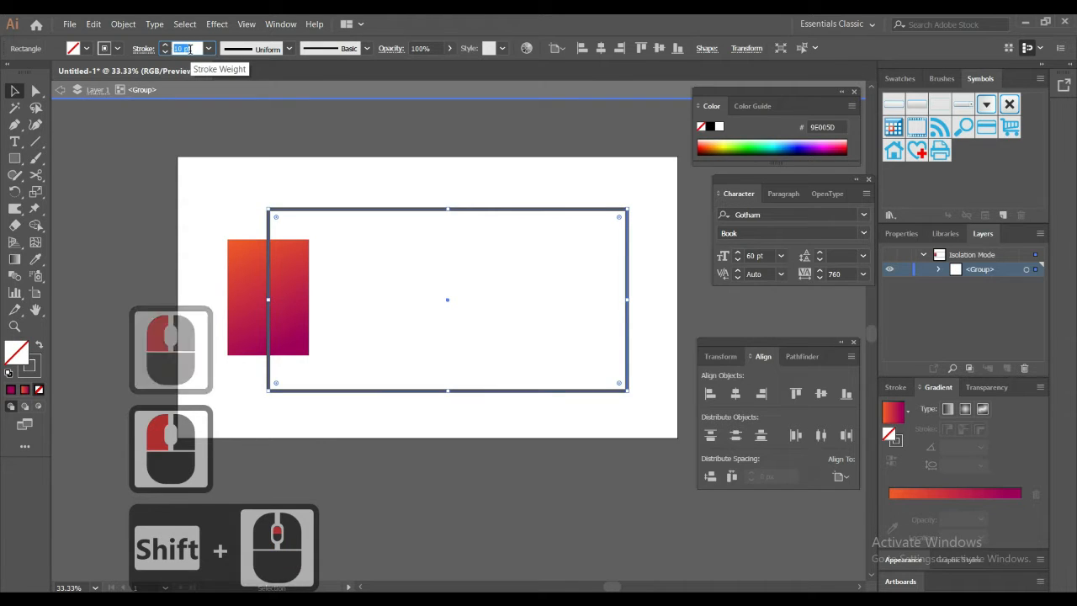
pyautogui.scroll(-1, 190, 49)
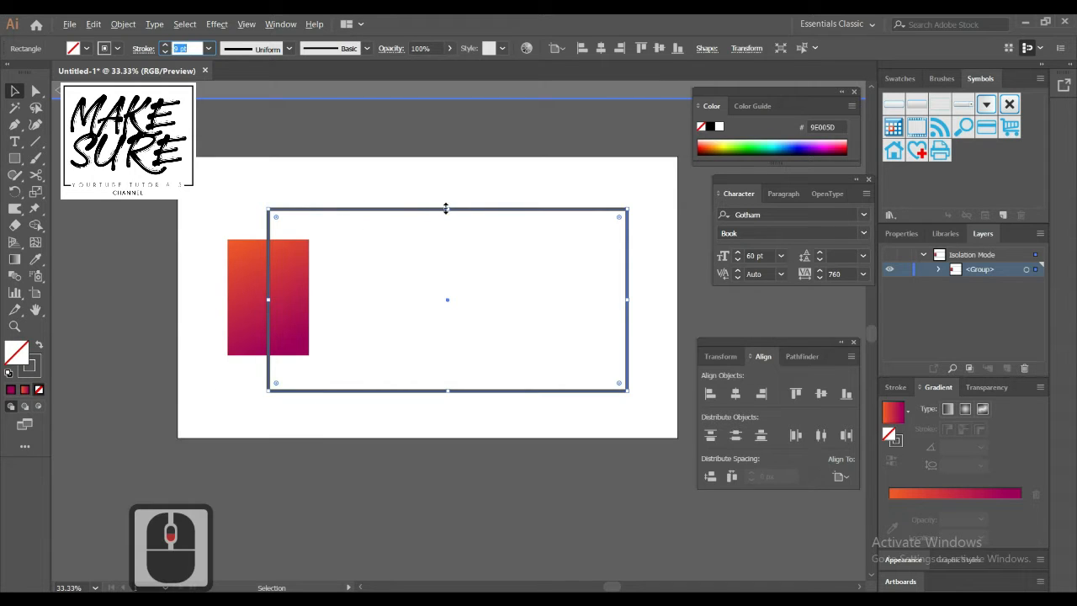
# Step: Stretch the outlined frame taller from its centre, and align it and the gradient rectangle by their vertical centres
pyautogui.moveTo(450, 210); pyautogui.dragTo(449, 196)
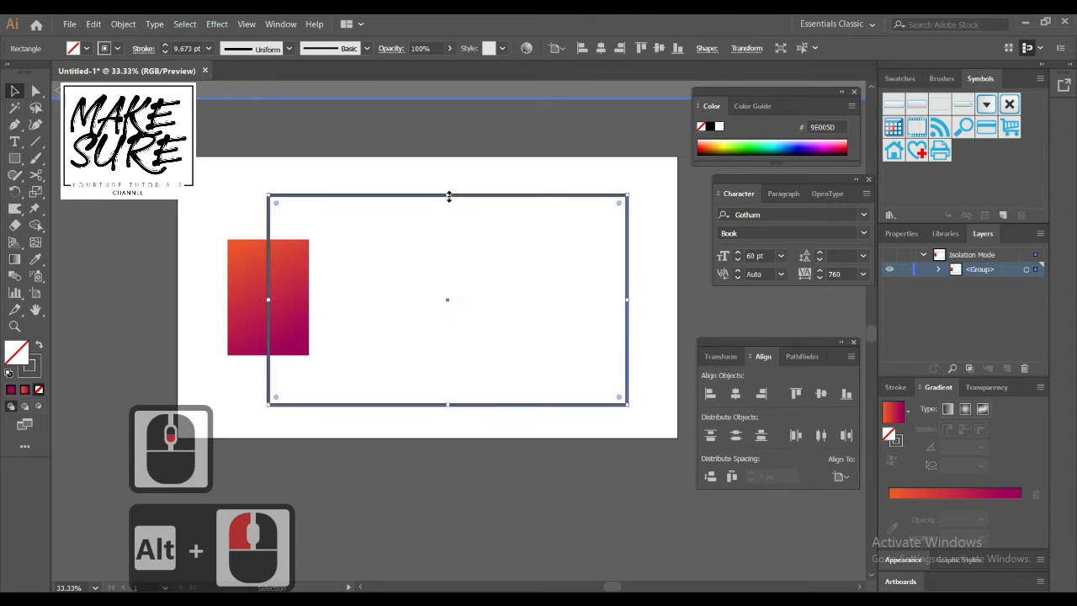
pyautogui.click(411, 215)
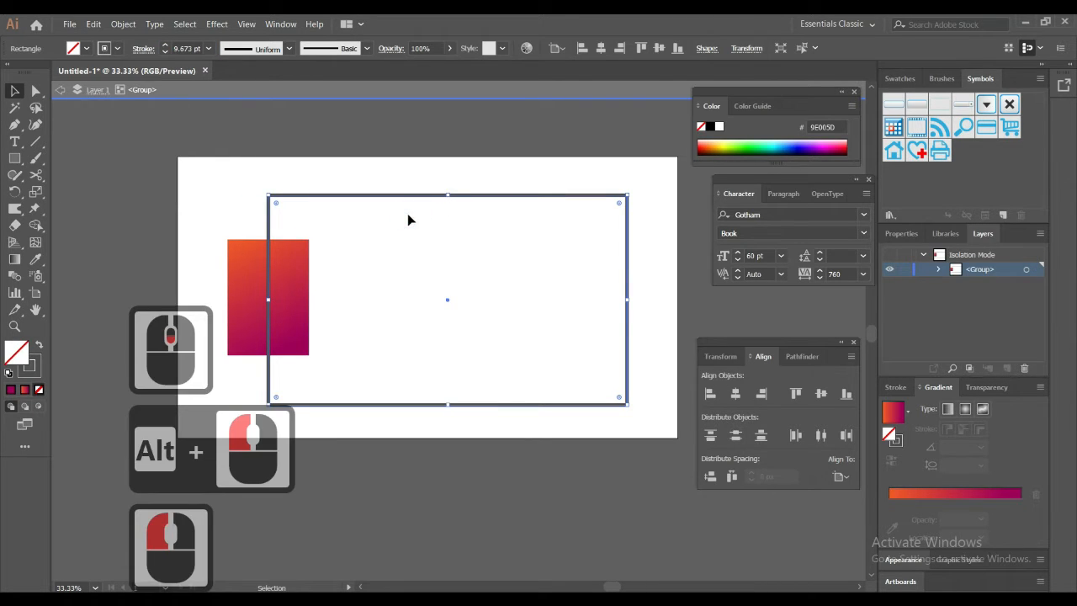
pyautogui.moveTo(219, 251); pyautogui.dragTo(657, 285)
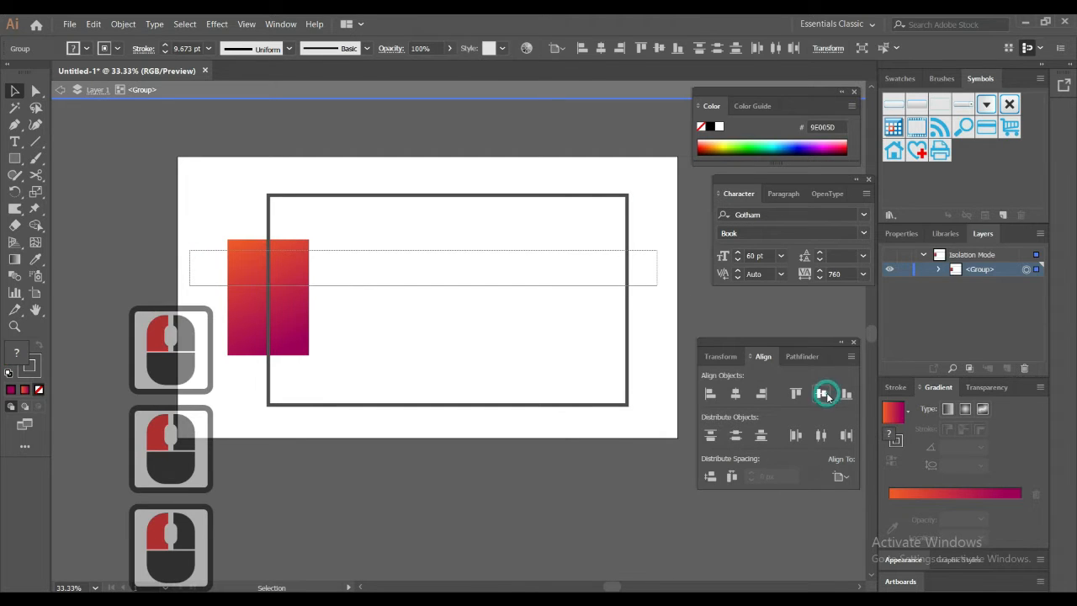
pyautogui.click(822, 393)
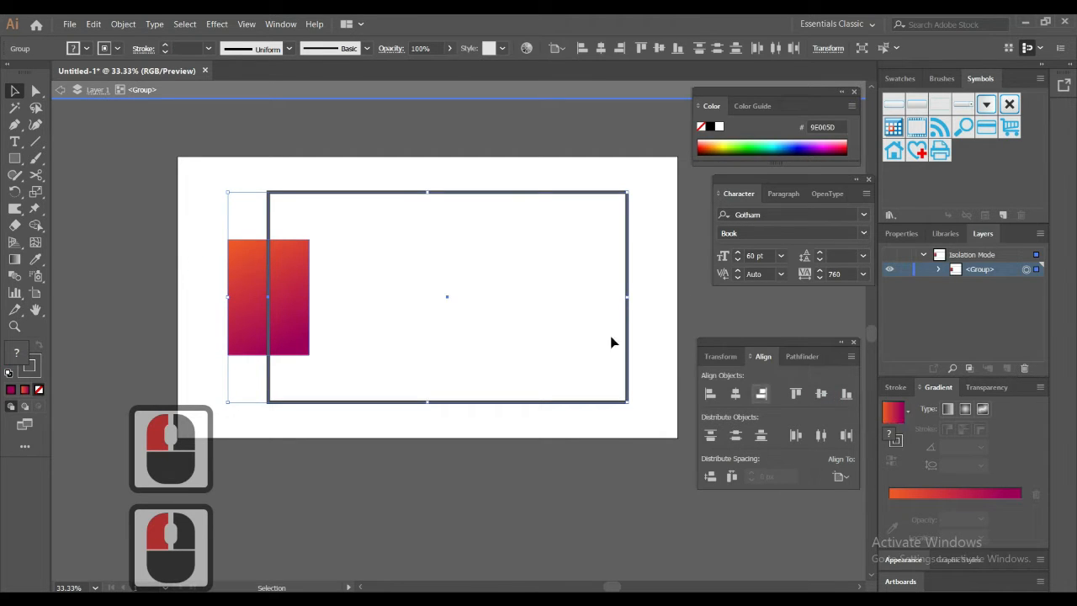
pyautogui.click(656, 253)
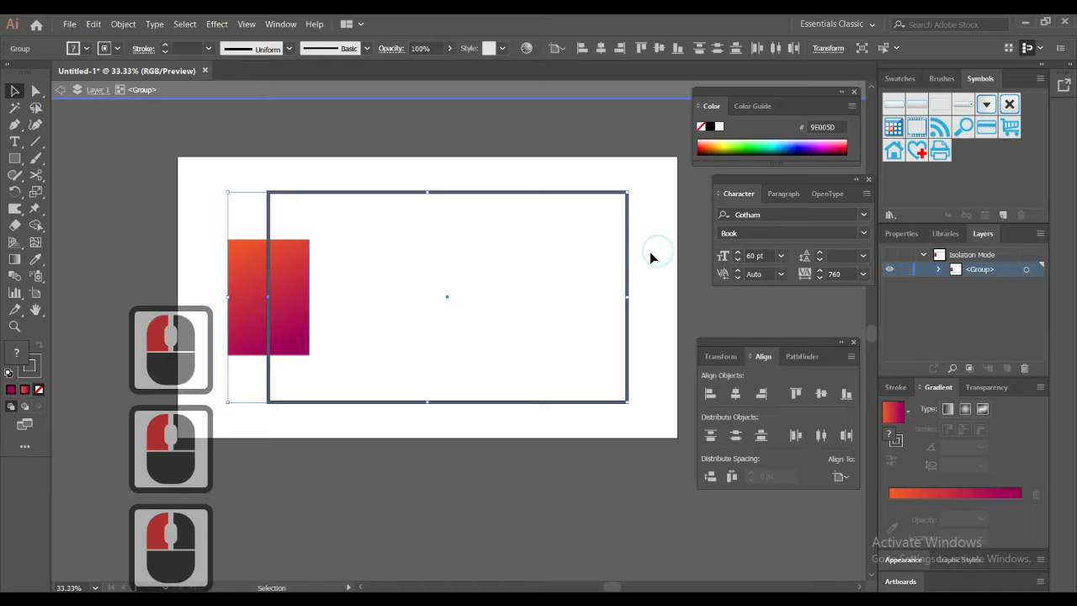
pyautogui.click(341, 246)
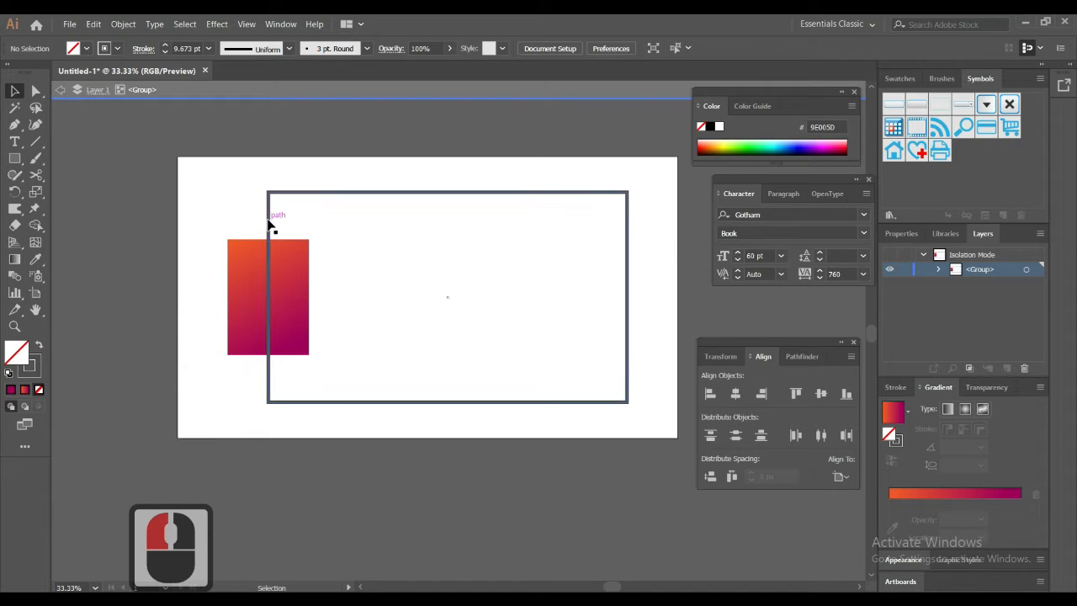
# Step: Expand the outlined frame with both Fill and Stroke enabled
pyautogui.moveTo(282, 177); pyautogui.dragTo(332, 209)
pyautogui.click(92, 25)
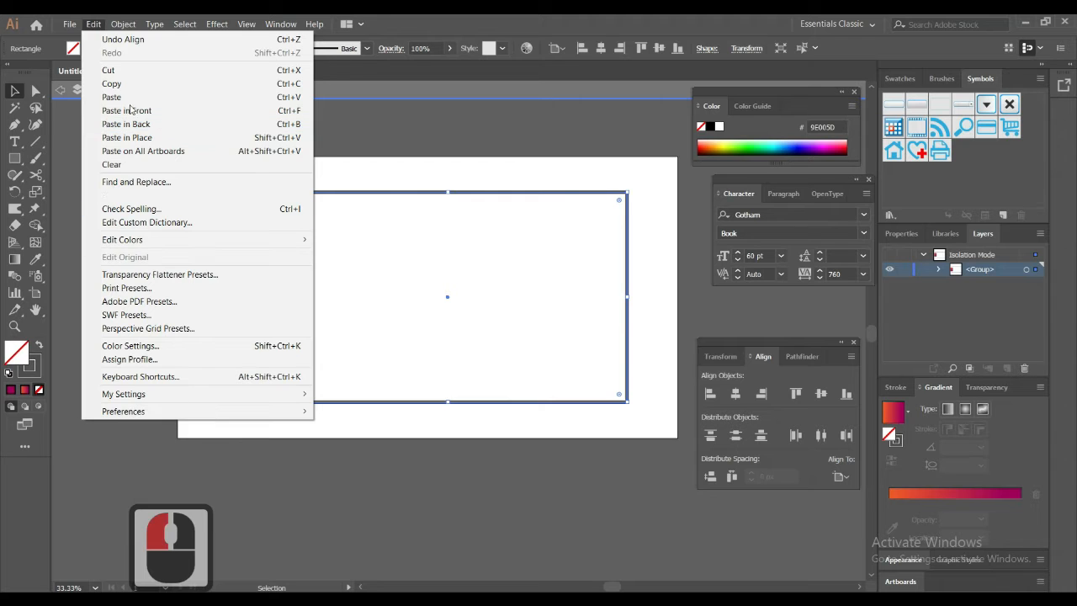
pyautogui.click(127, 124)
pyautogui.click(123, 23)
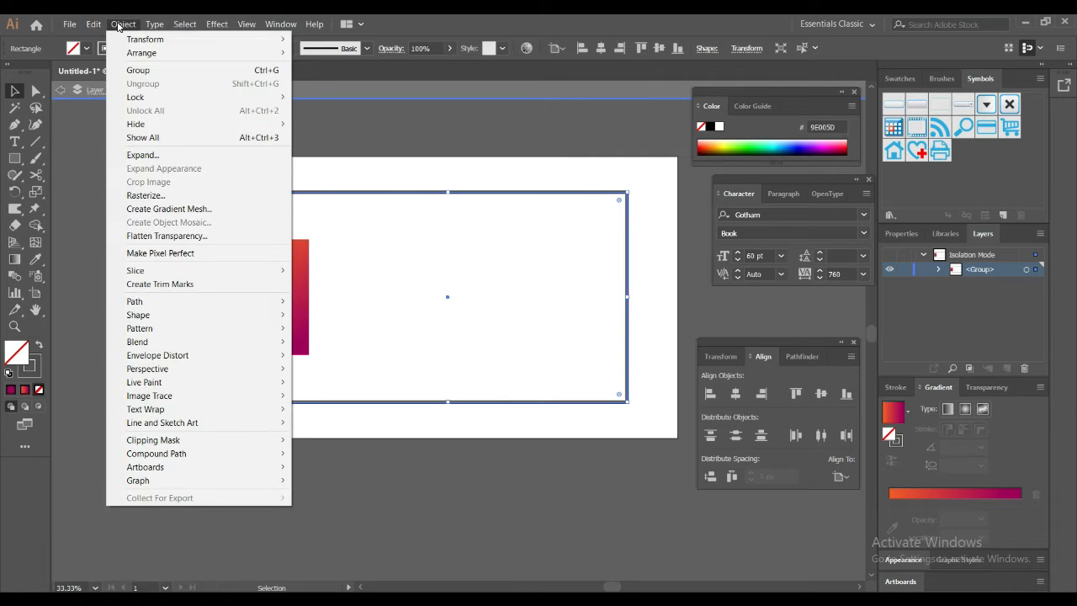
pyautogui.click(144, 155)
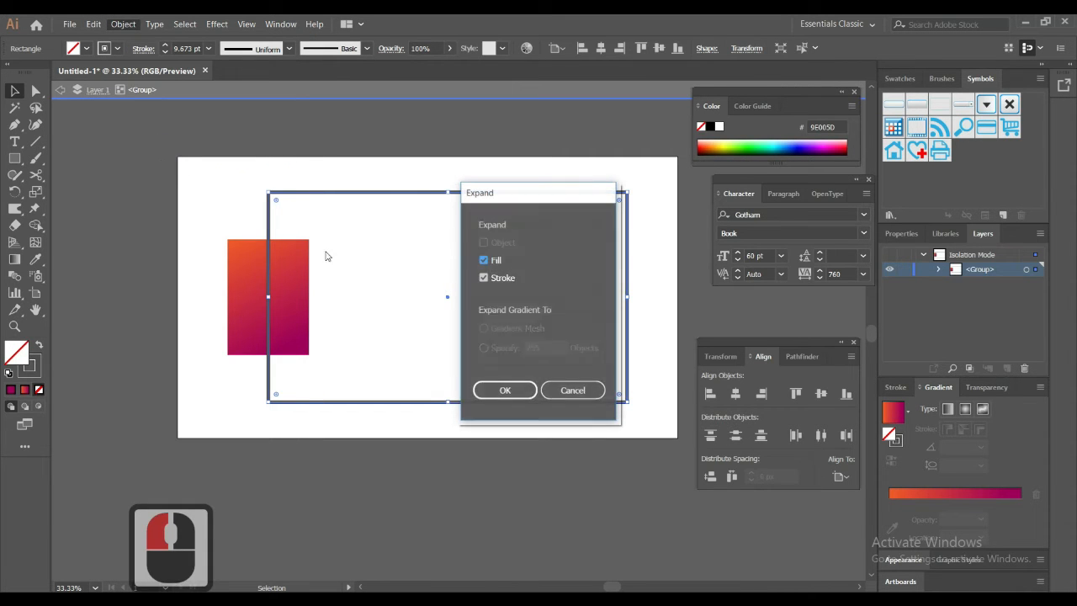
pyautogui.click(501, 389)
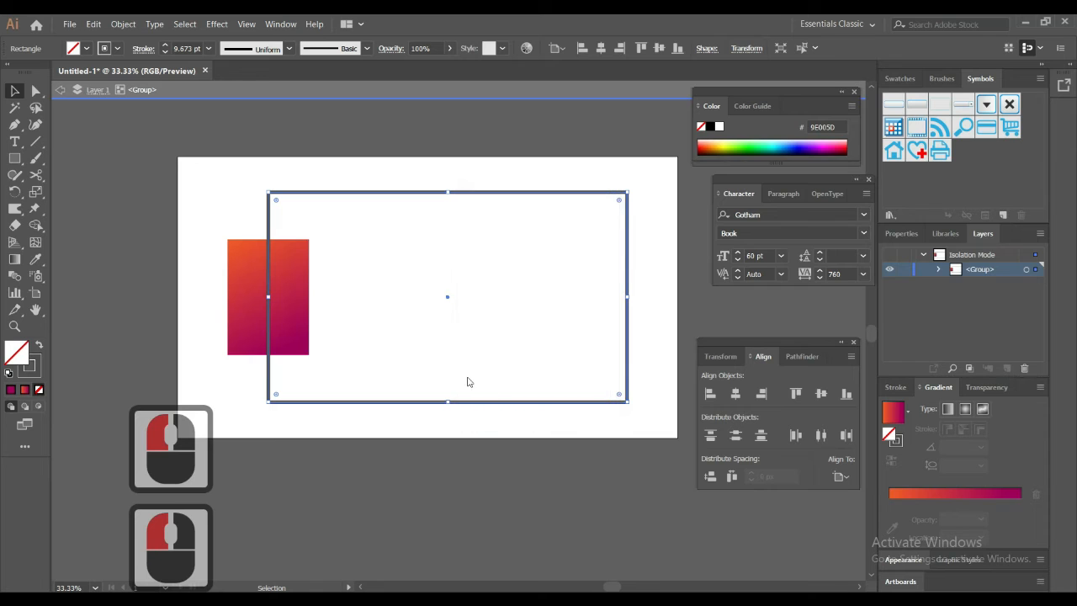
# Step: Select the gradient rectangle within the isolated group and open Offset Path for it with Preview enabled
pyautogui.click(294, 259)
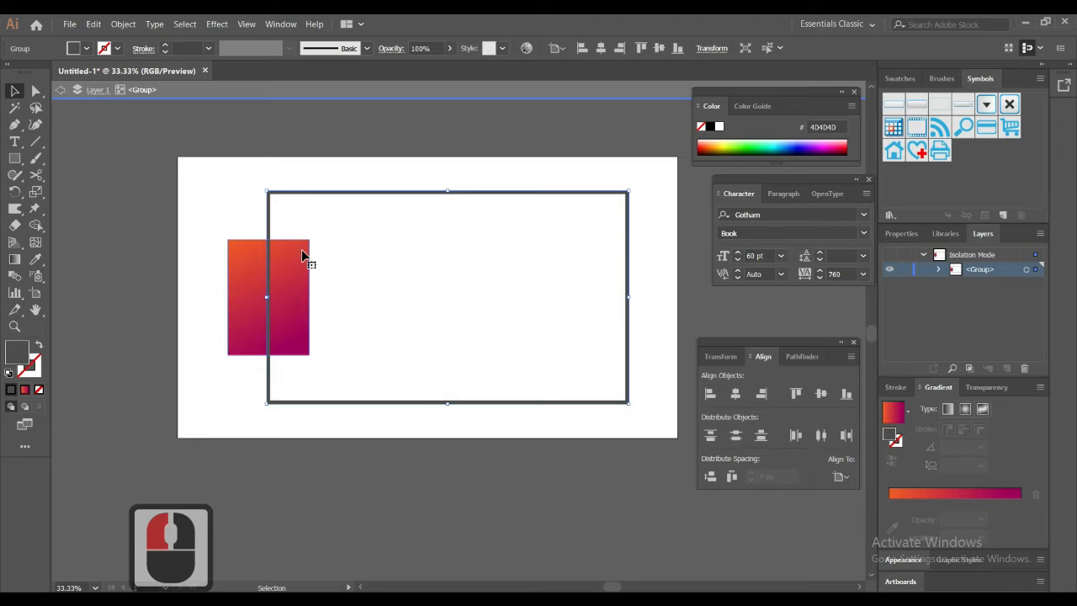
pyautogui.doubleClick(300, 264)
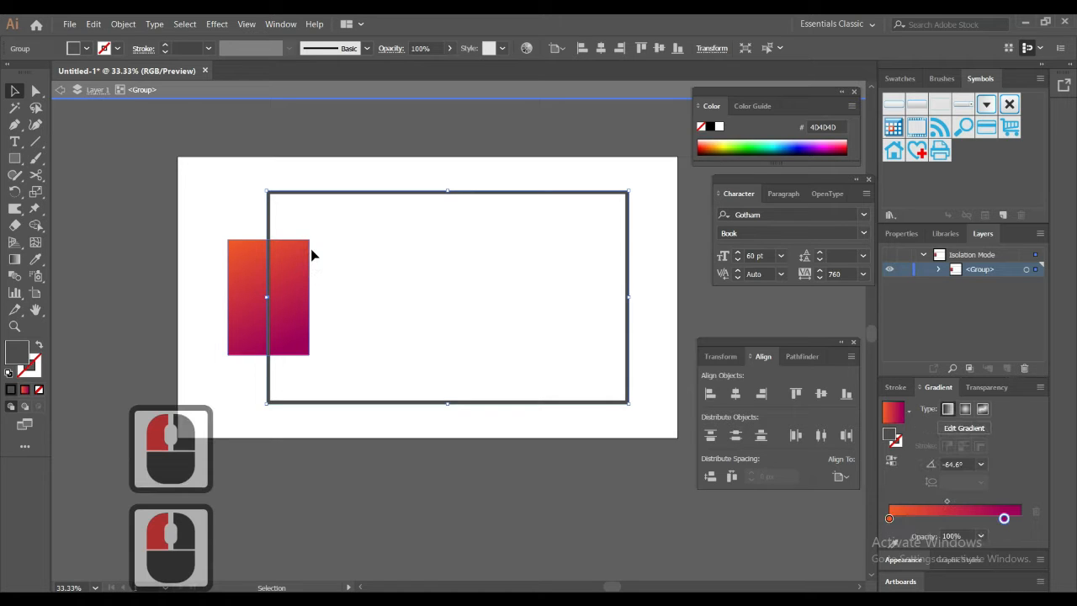
pyautogui.click(332, 220)
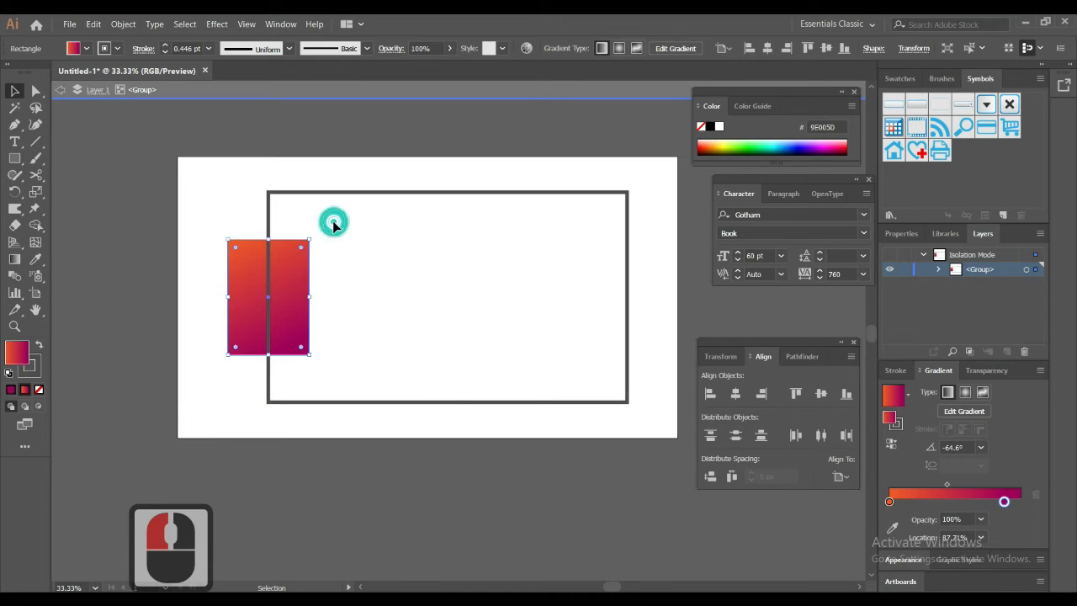
pyautogui.moveTo(335, 246); pyautogui.dragTo(295, 290)
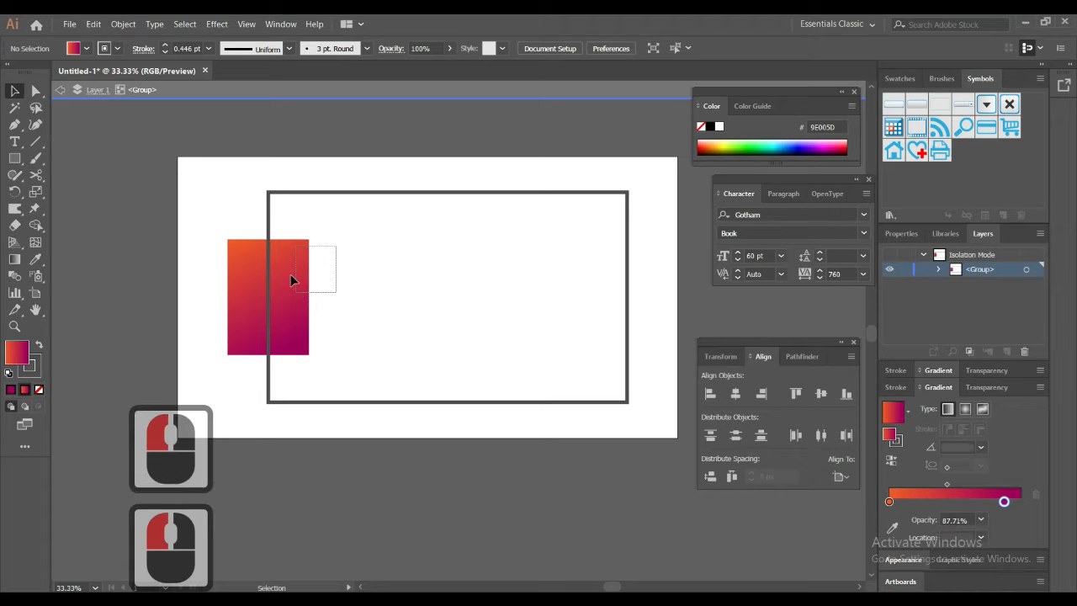
pyautogui.click(95, 27)
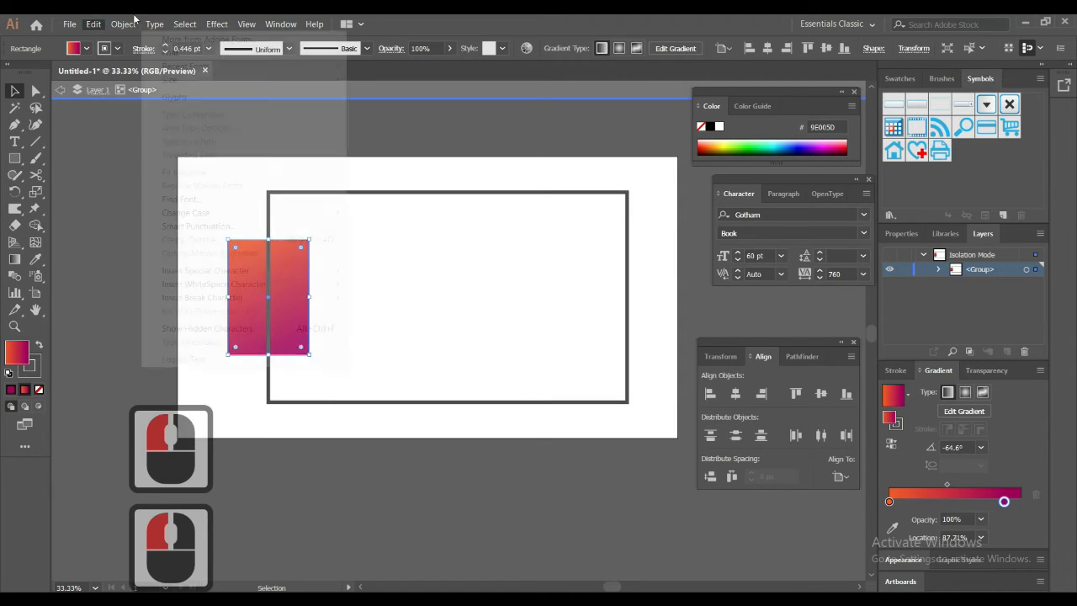
pyautogui.moveTo(124, 24)
pyautogui.moveTo(193, 300)
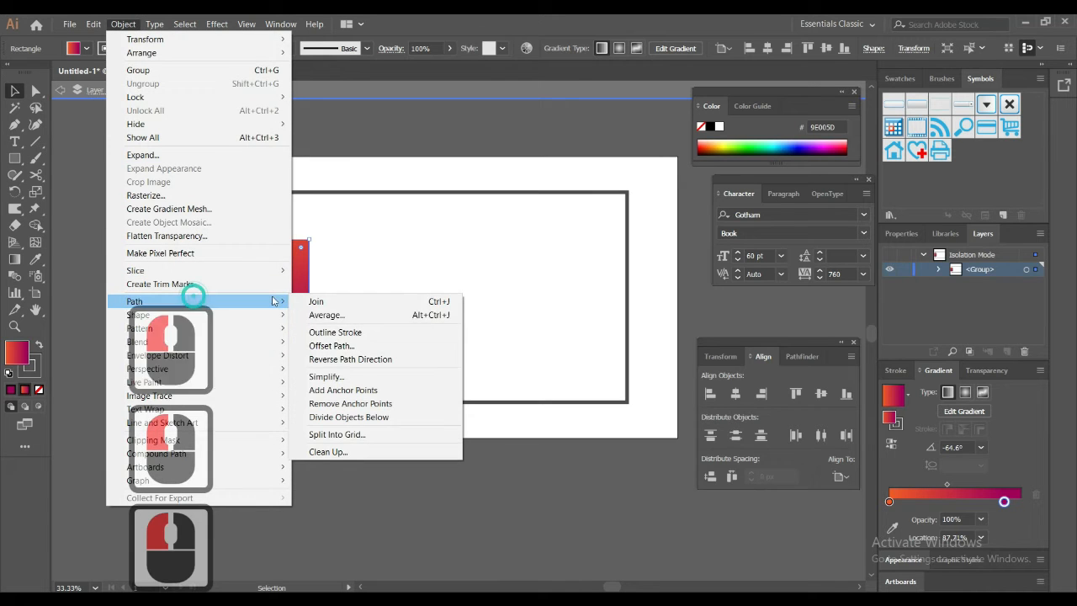
pyautogui.click(359, 345)
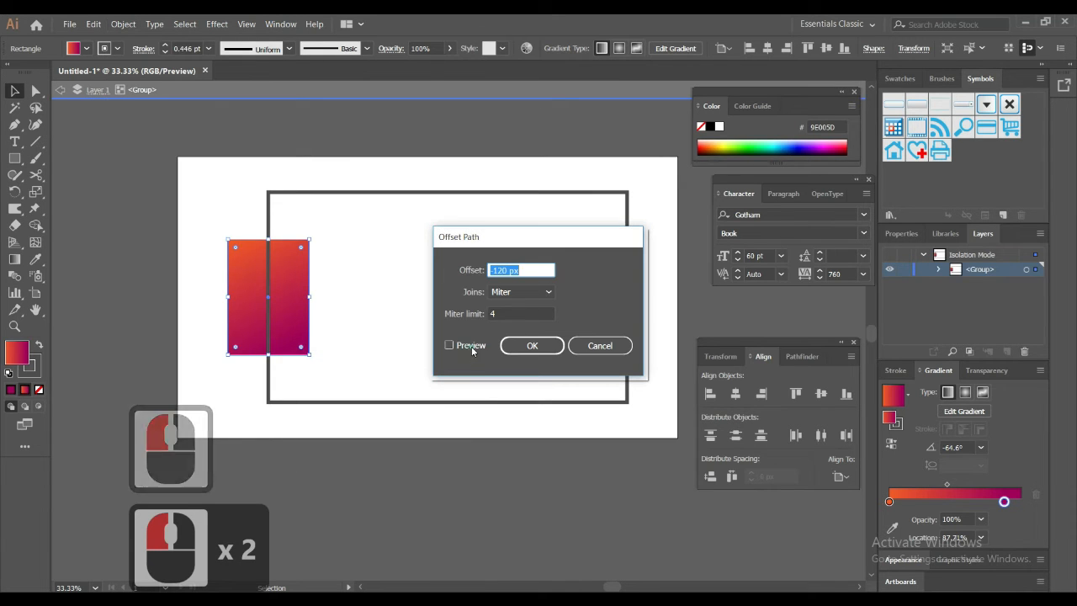
pyautogui.click(471, 345)
# Step: Offset the gradient rectangle's path outward by 20 px
pyautogui.click(524, 270)
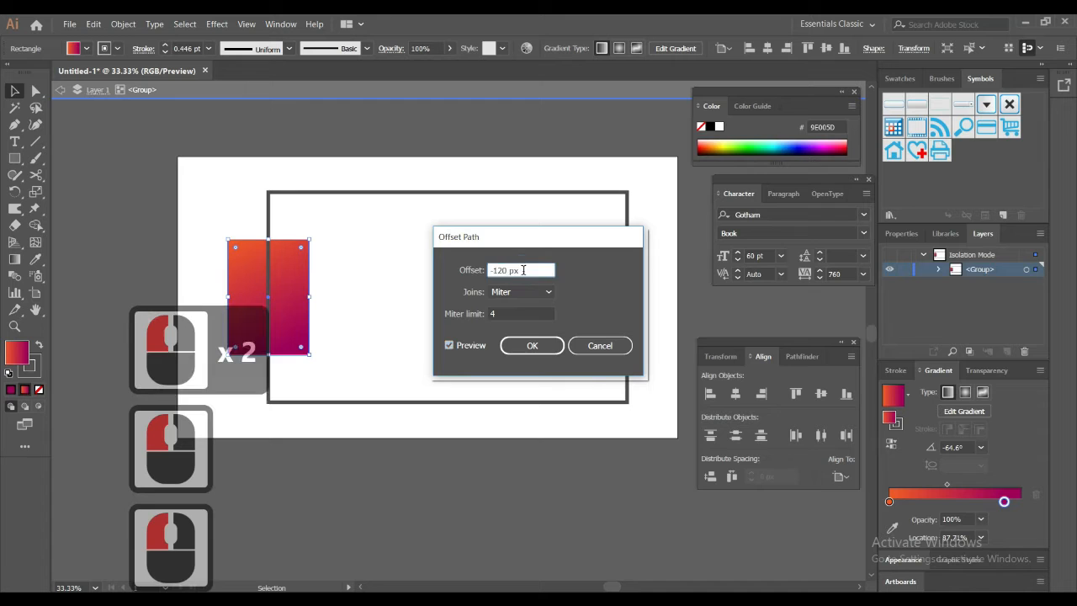
pyautogui.scroll(5, 523, 270)
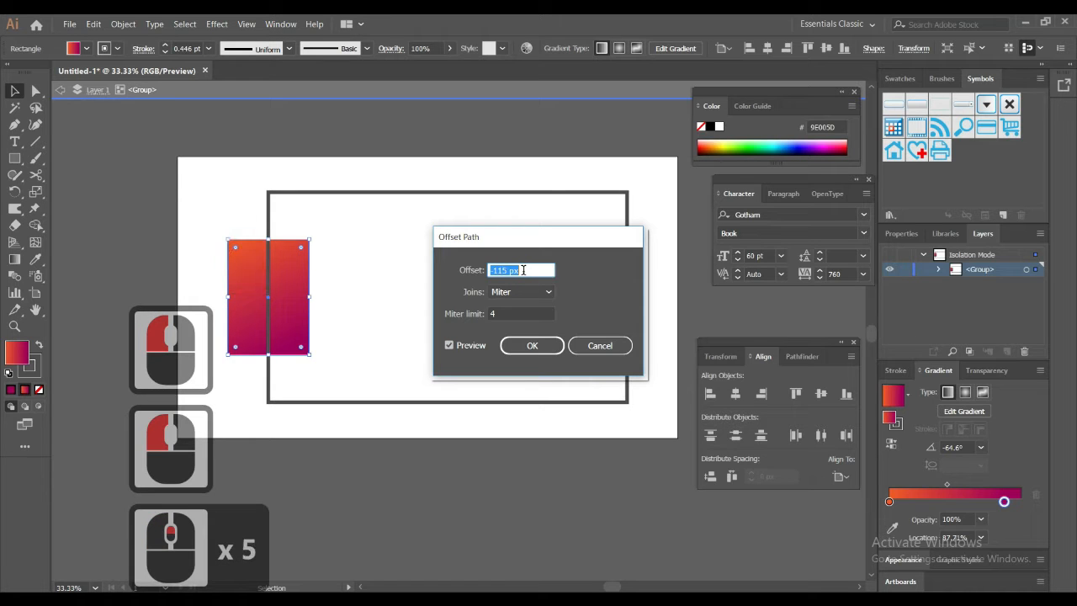
pyautogui.write('3')
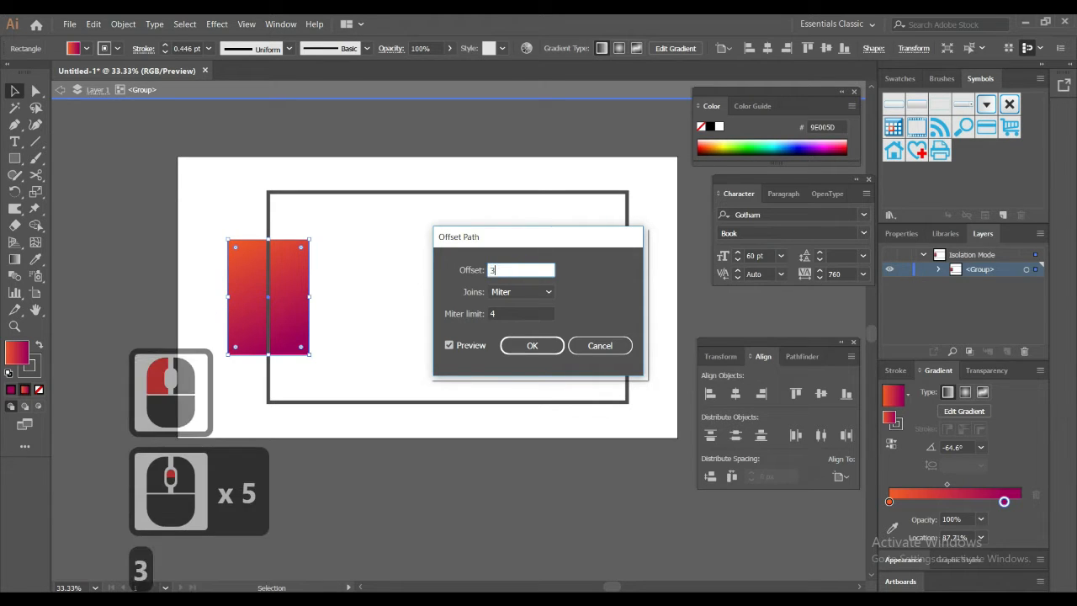
pyautogui.click(520, 314)
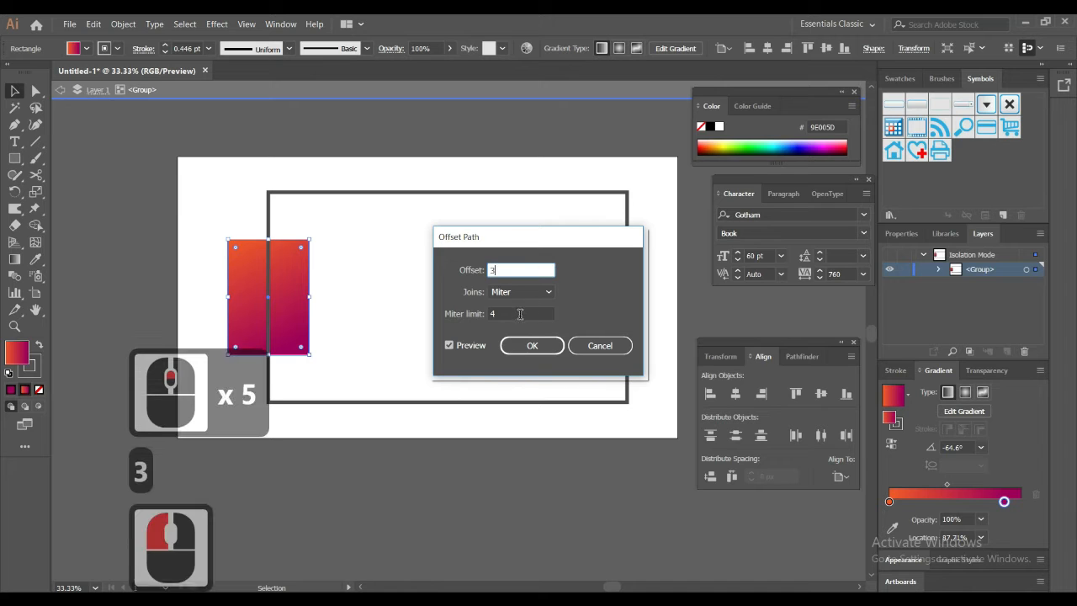
pyautogui.click(520, 313)
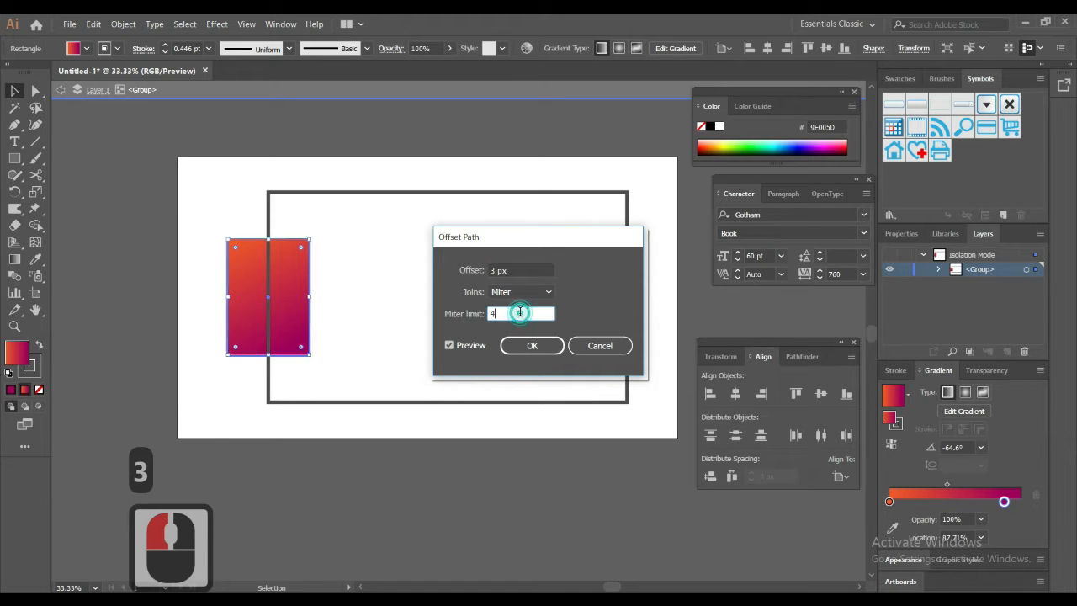
pyautogui.click(514, 267)
pyautogui.scroll(1, 514, 268)
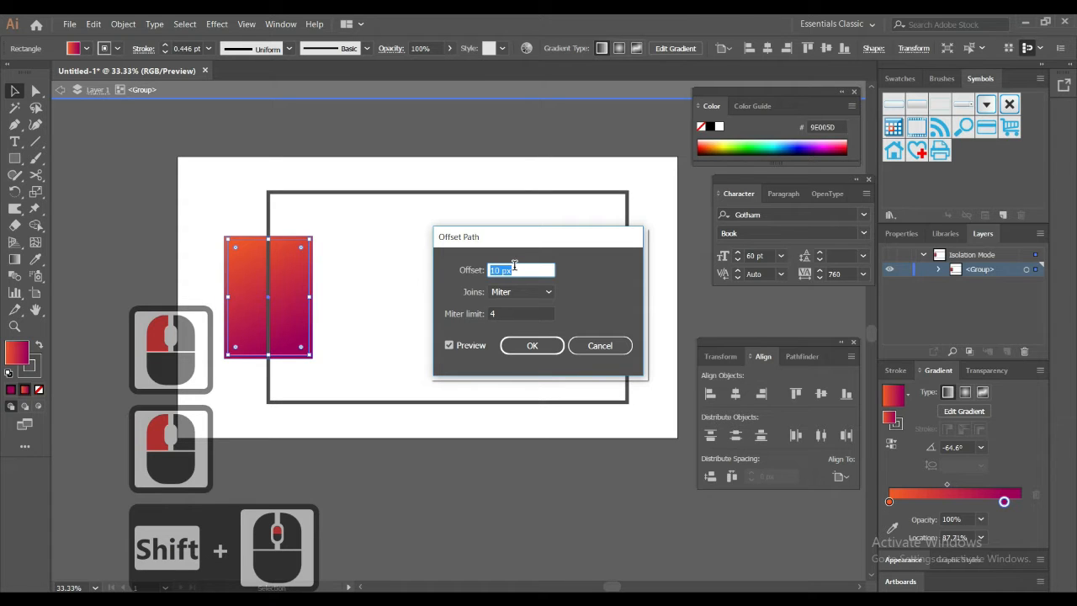
pyautogui.scroll(1, 514, 266)
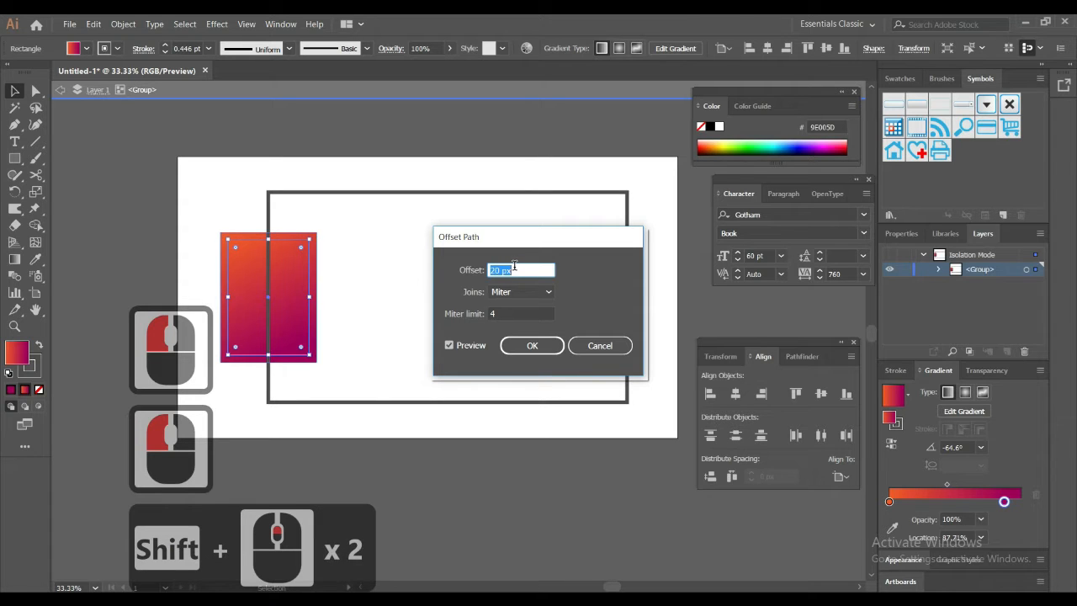
pyautogui.click(527, 345)
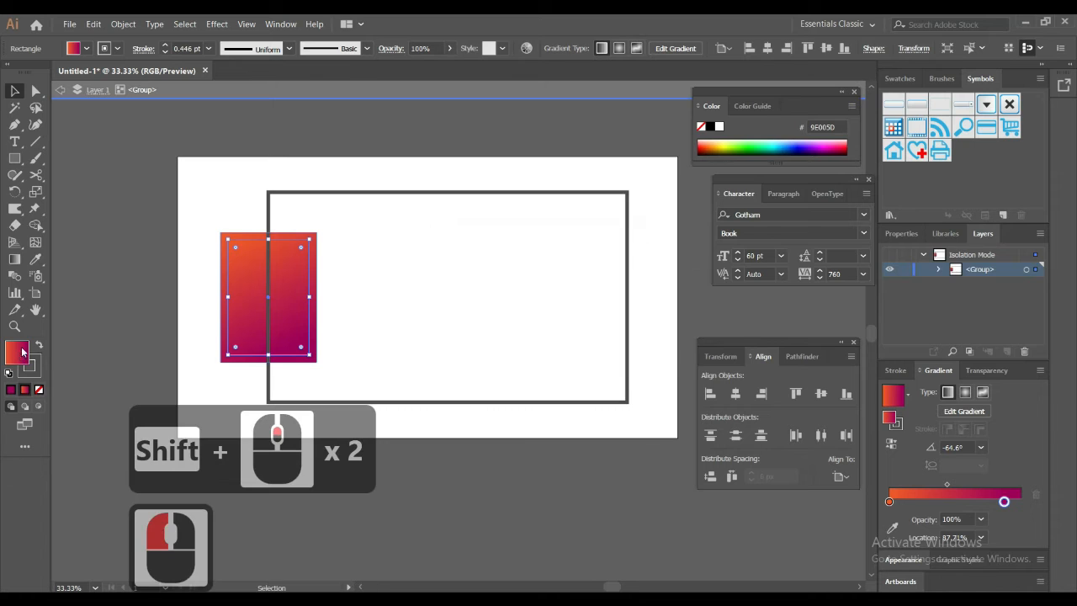
# Step: Remove the offset rectangle's fill and, outside isolation mode, use it to divide the objects below
pyautogui.click(21, 354)
pyautogui.click(39, 389)
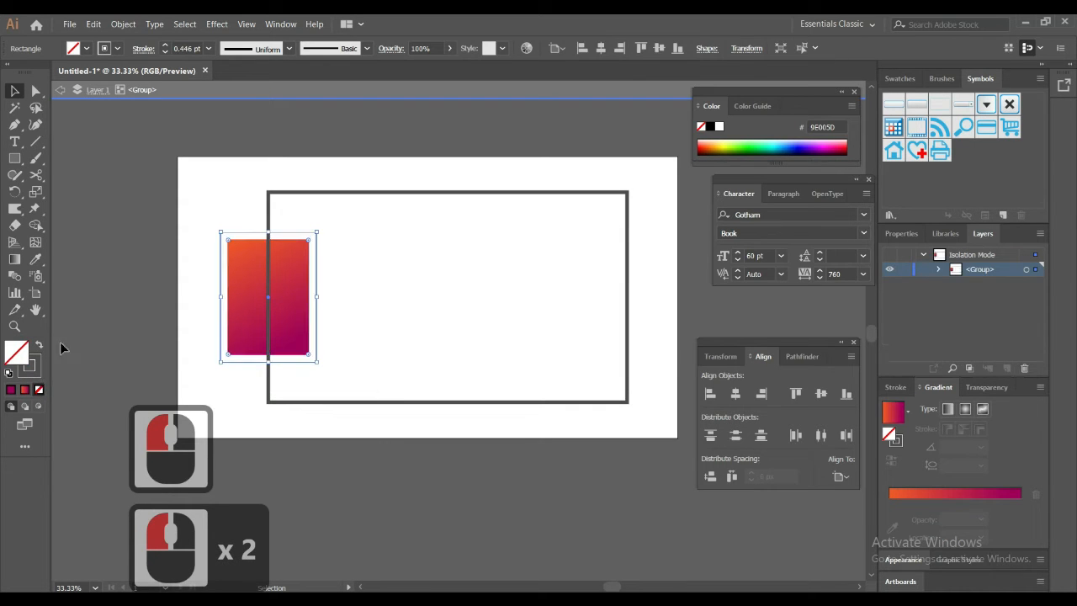
pyautogui.click(89, 91)
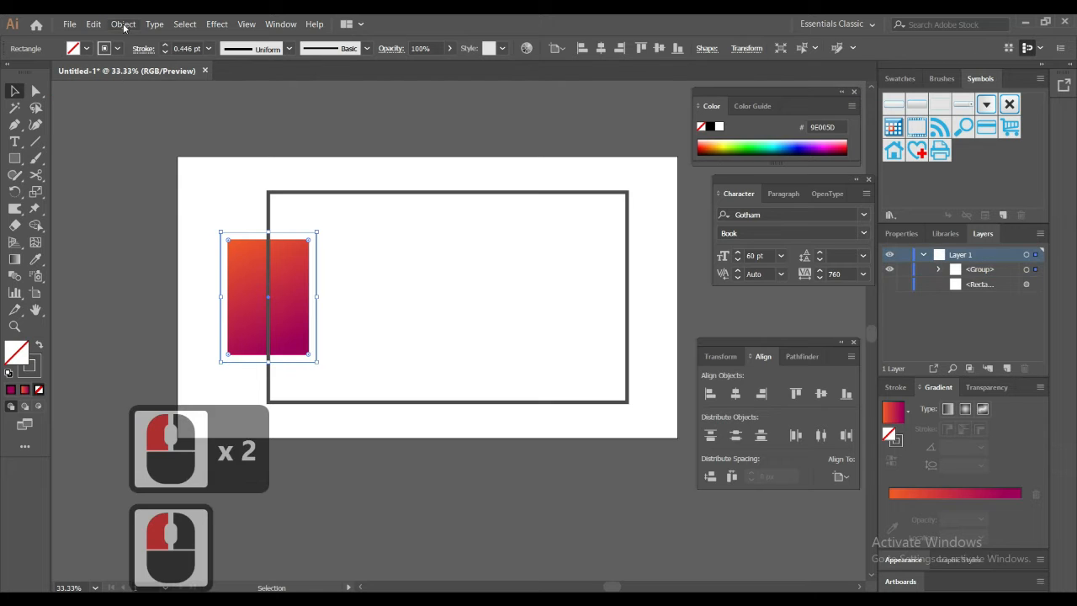
pyautogui.click(123, 25)
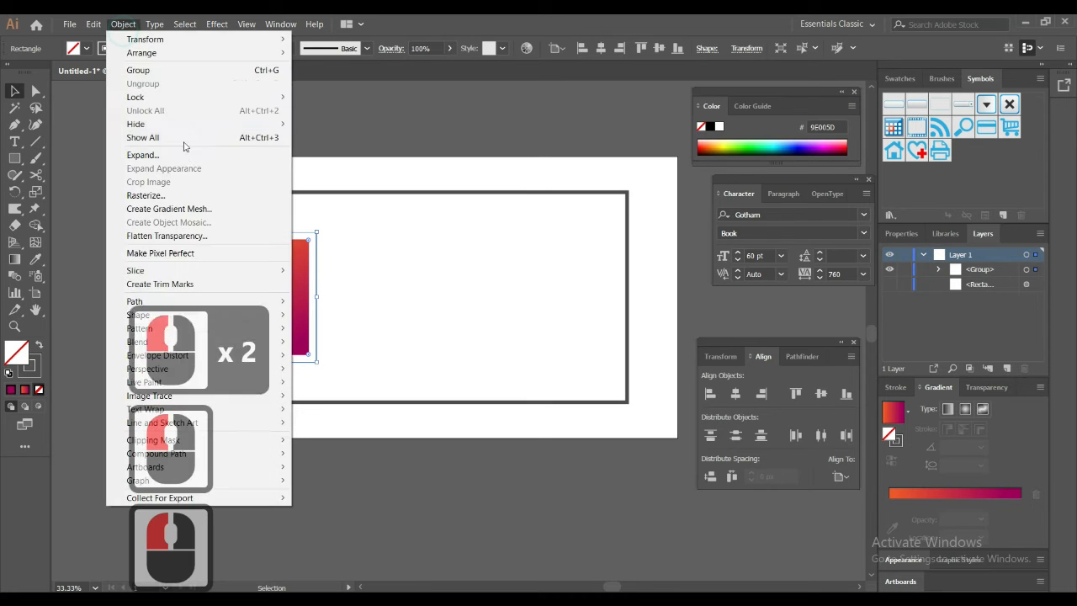
pyautogui.click(185, 305)
pyautogui.click(400, 418)
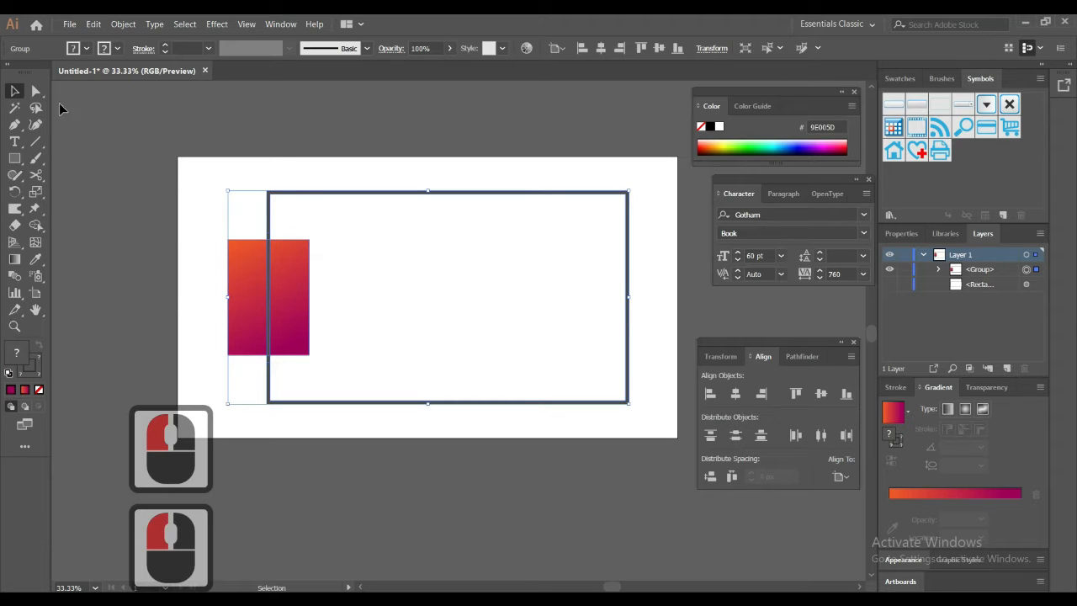
# Step: Ungroup the frame and gradient rectangle, and clear the selection
pyautogui.rightClick(286, 195)
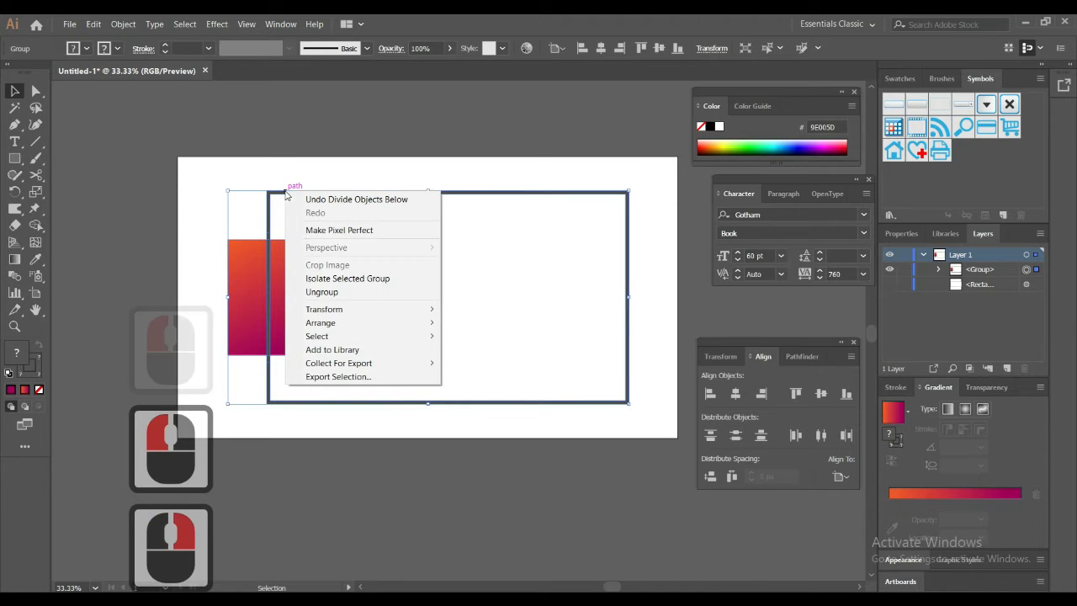
pyautogui.click(334, 291)
pyautogui.click(202, 208)
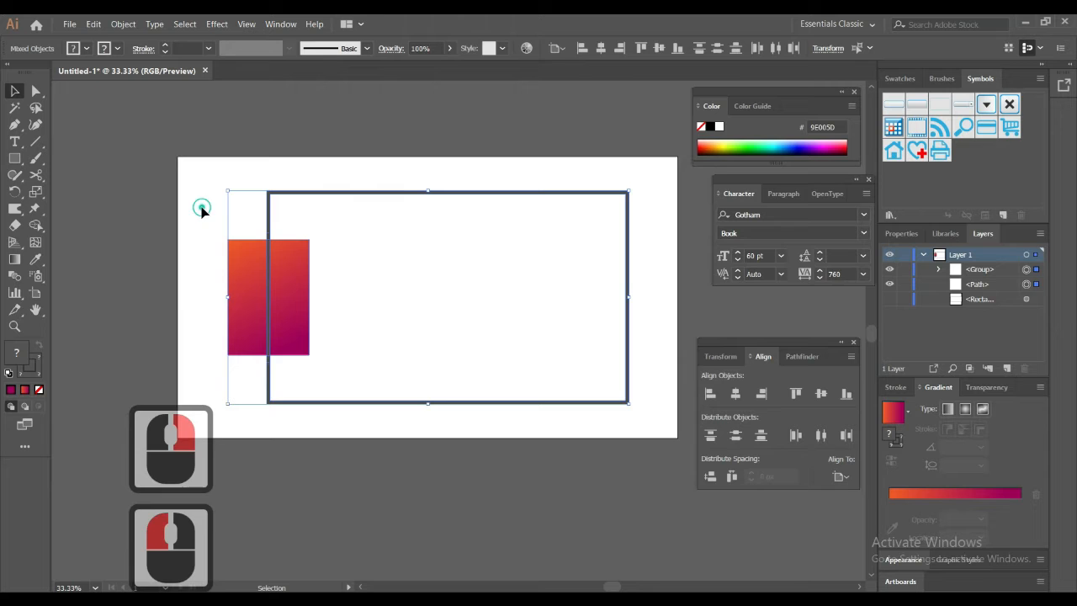
# Step: Try to delete only the frame segment crossing the gradient rectangle, undoing each deletion
pyautogui.click(269, 246)
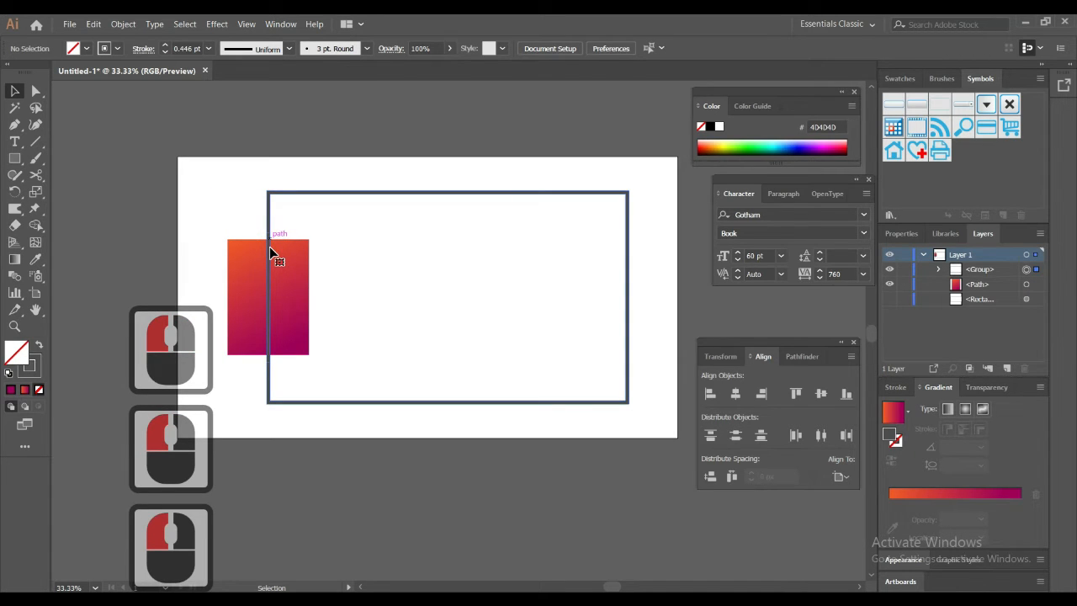
pyautogui.press('Delete')
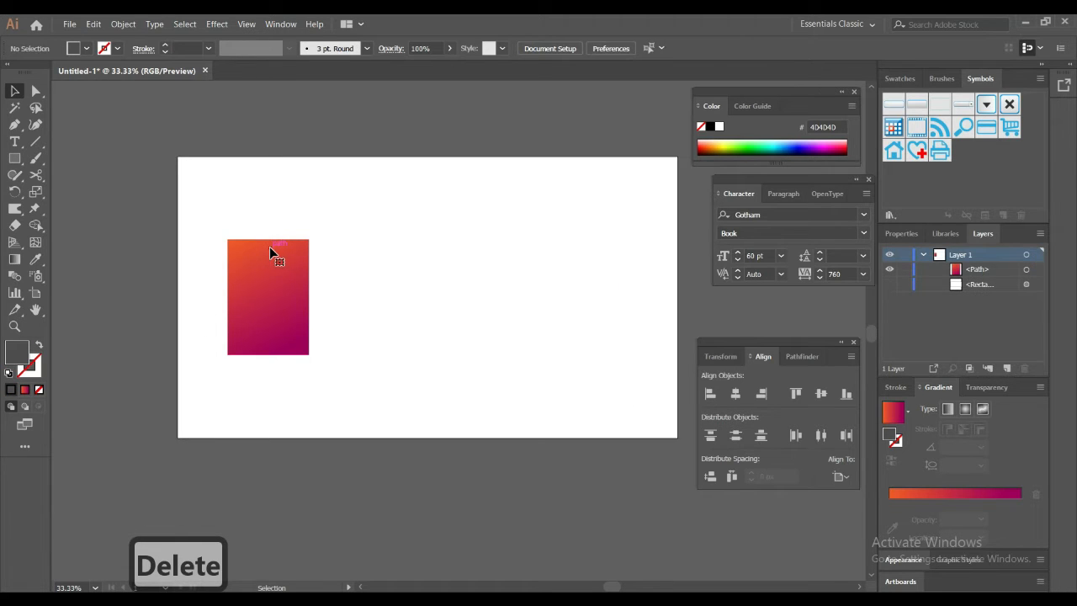
pyautogui.press('ctrl')
pyautogui.hotkey('ctrl', 'z')
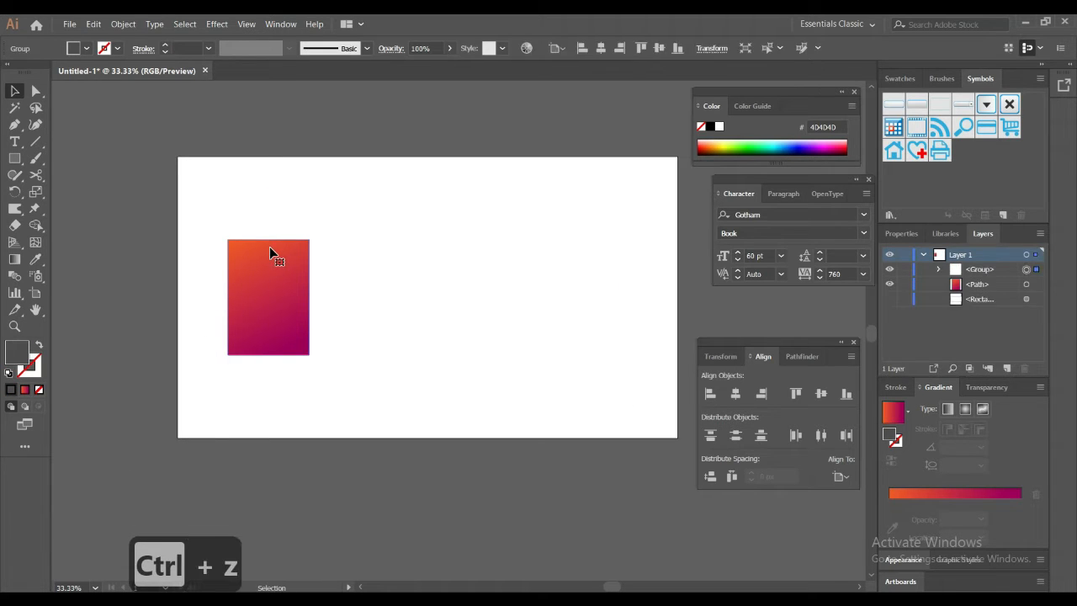
pyautogui.press('alt')
pyautogui.scroll(2, 281, 270)
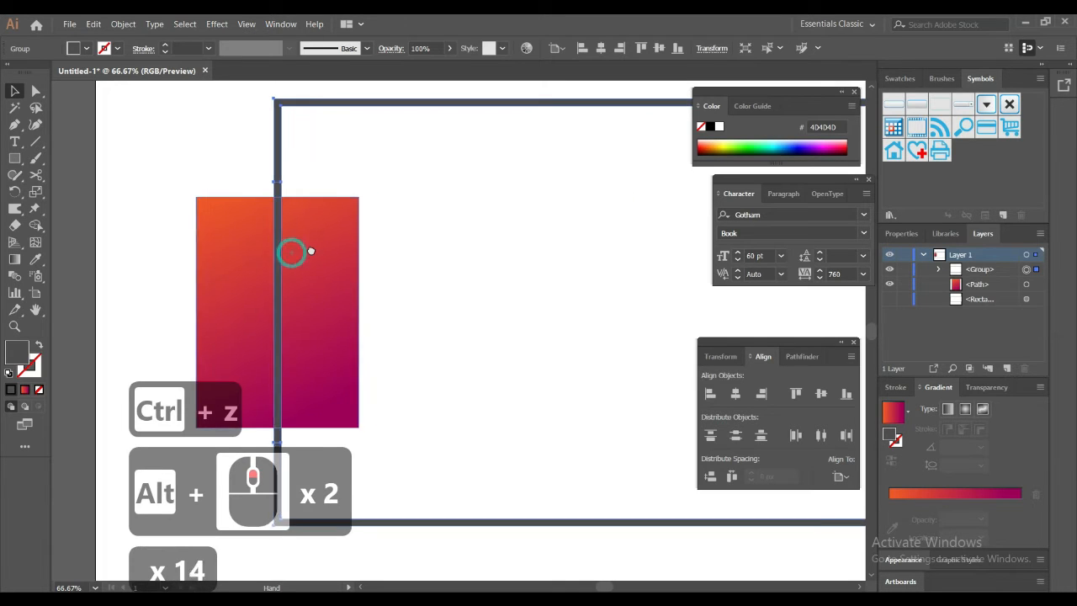
pyautogui.moveTo(291, 252); pyautogui.dragTo(317, 228)
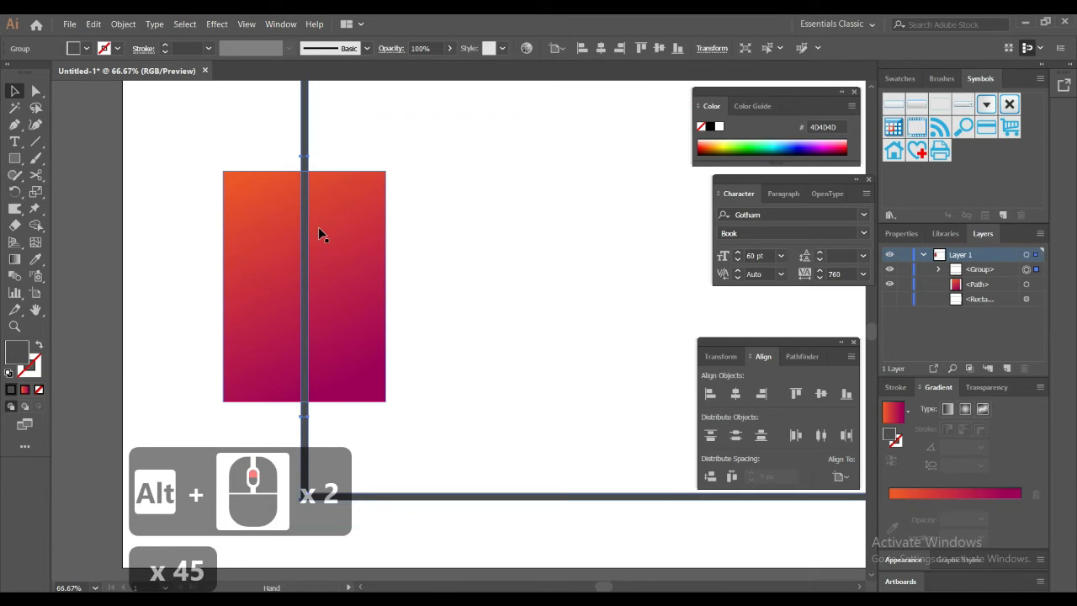
pyautogui.click(447, 224)
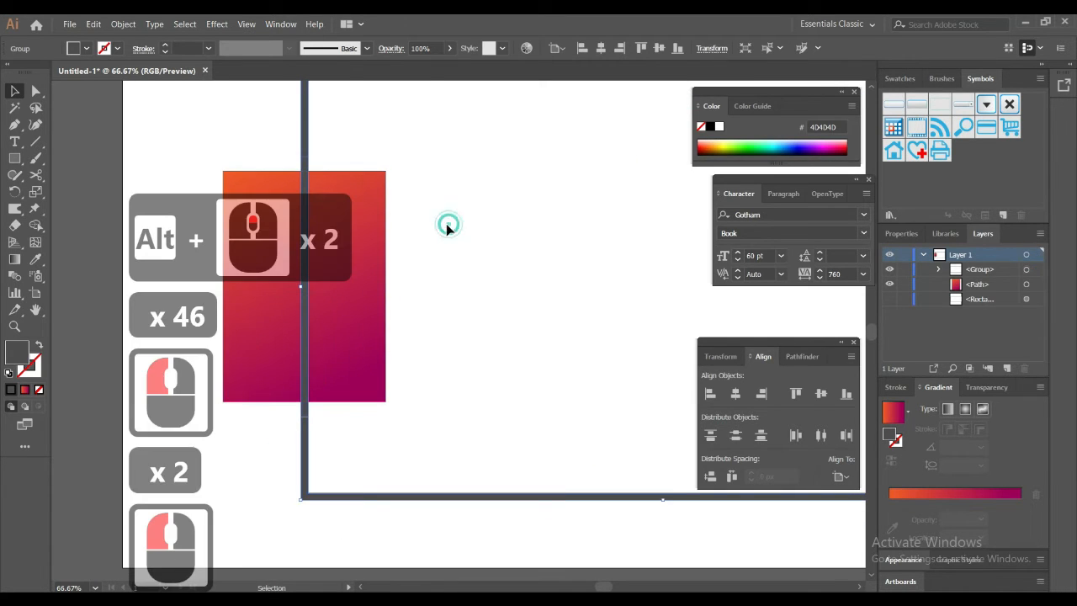
pyautogui.click(306, 359)
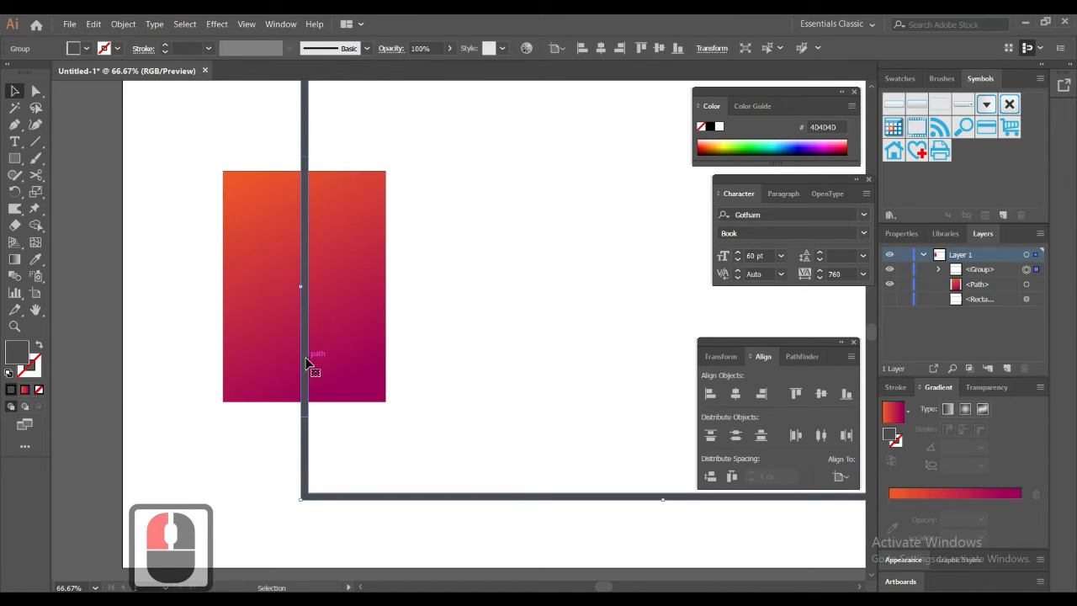
pyautogui.press('Delete')
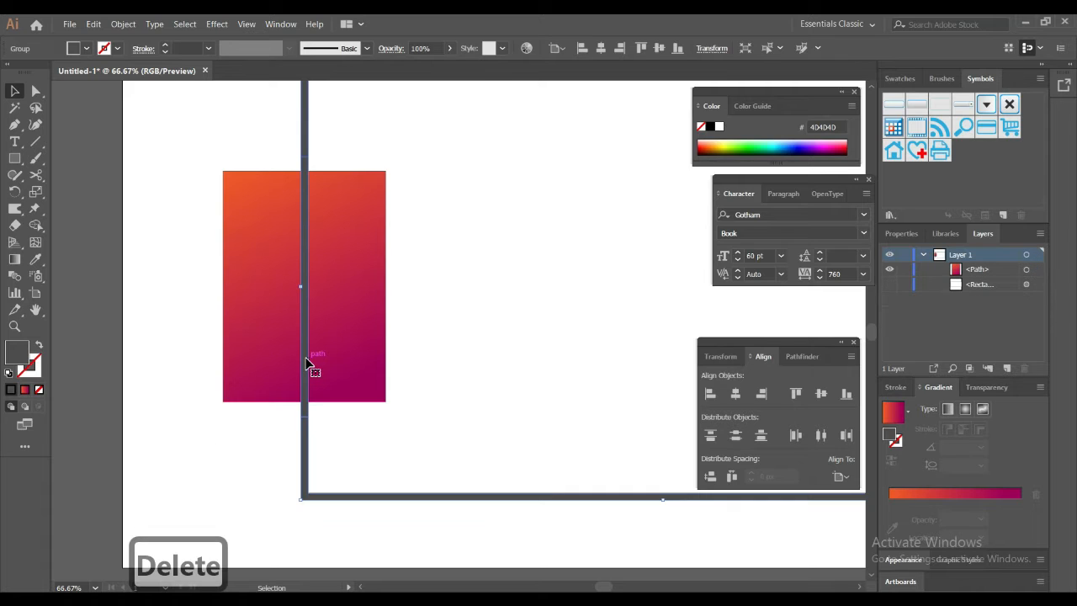
pyautogui.hotkey('ctrl', 'z')
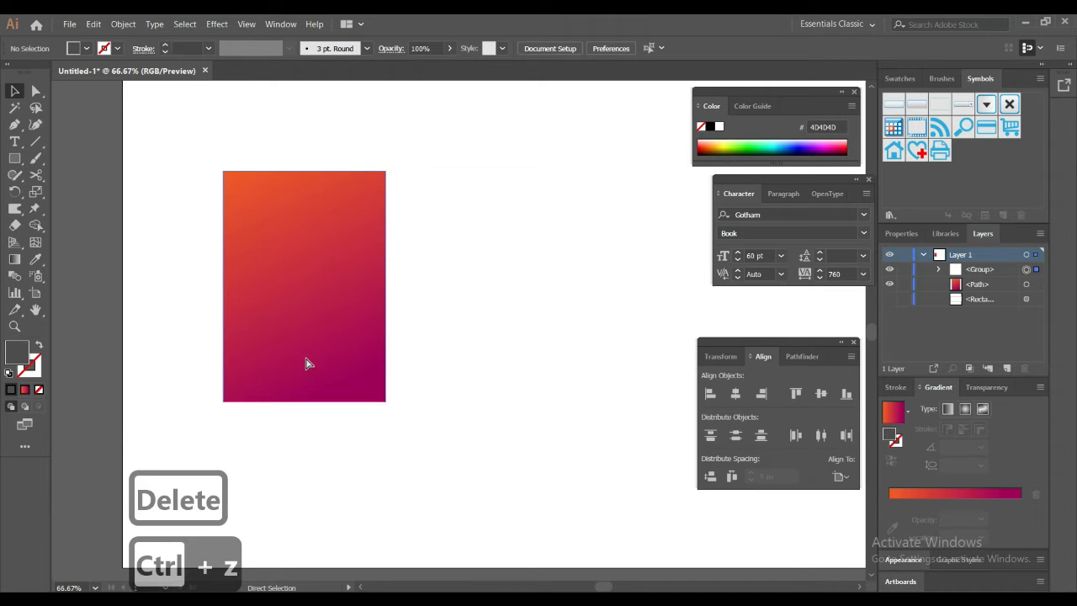
# Step: Ungroup the divided frame into its separate path pieces
pyautogui.click(306, 359)
pyautogui.rightClick(306, 359)
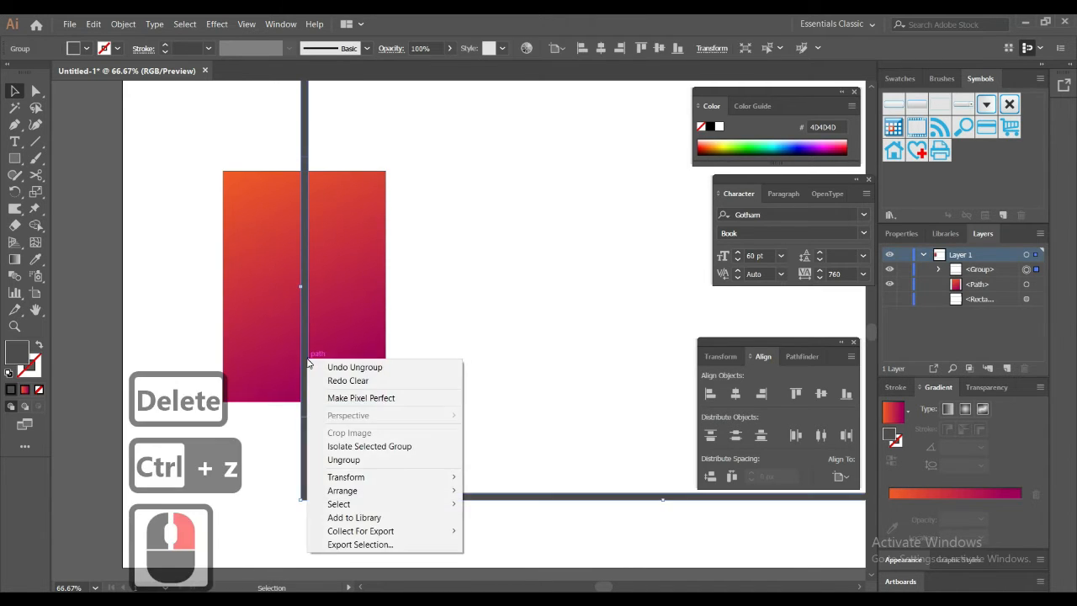
pyautogui.click(345, 460)
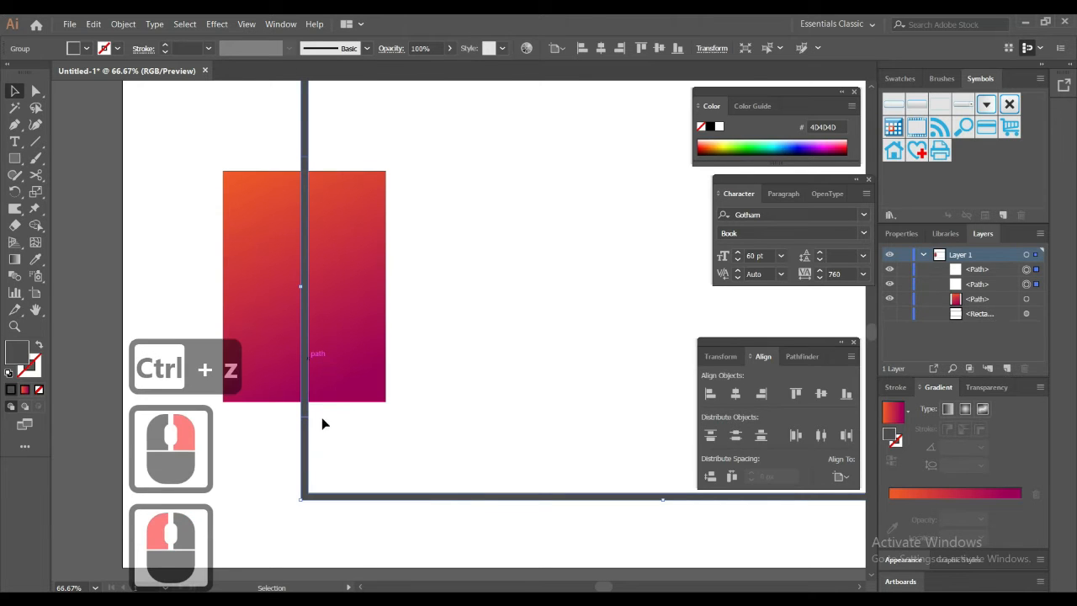
# Step: Try to delete the ungrouped vertical frame piece over the gradient rectangle, and undo the deletion
pyautogui.click(306, 410)
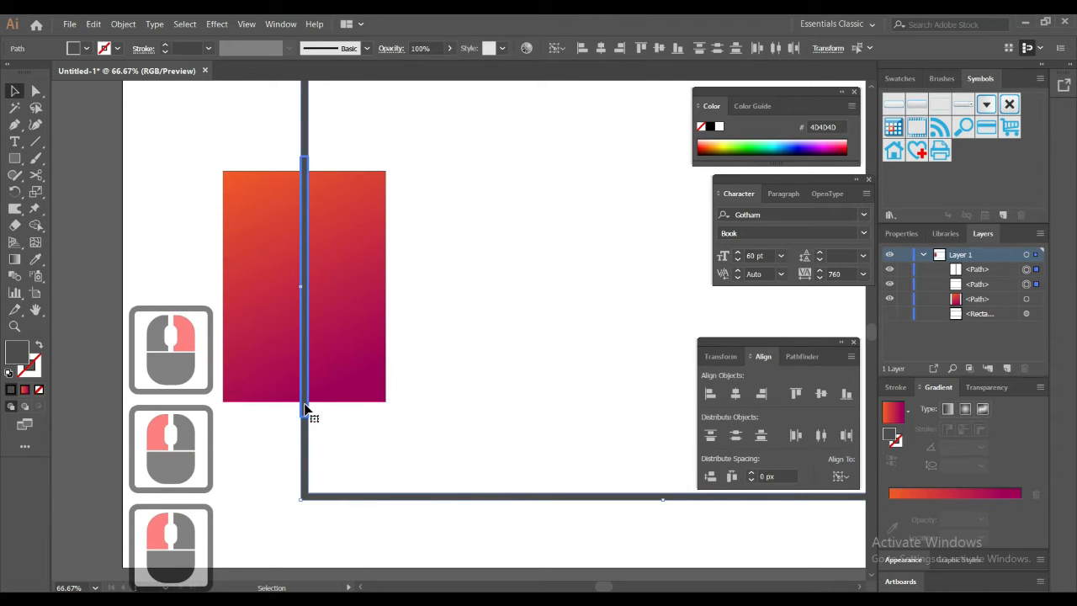
pyautogui.press('Delete')
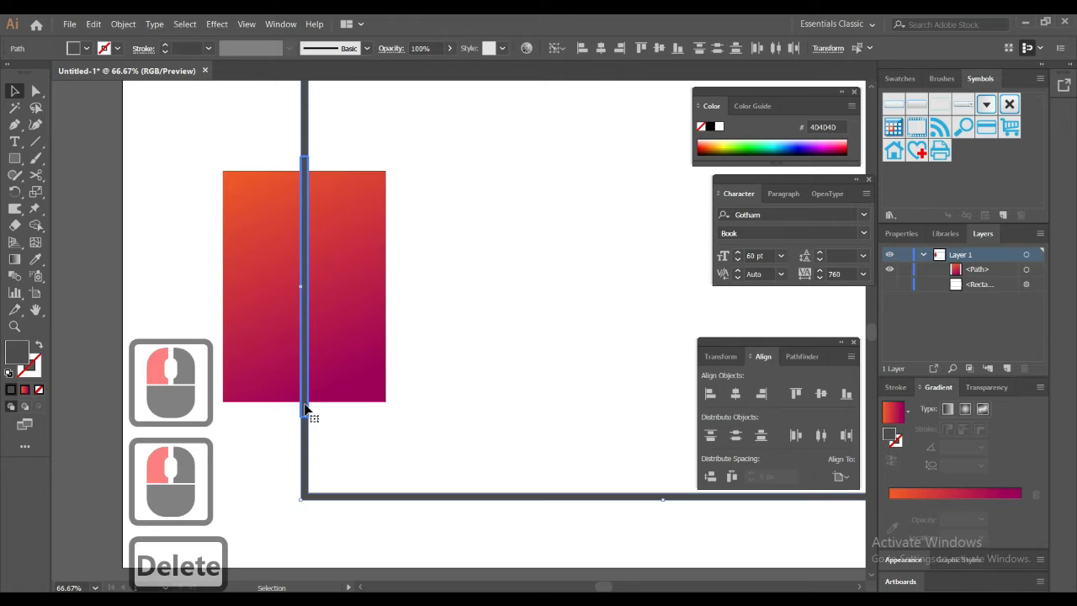
pyautogui.hotkey('ctrl', 'z')
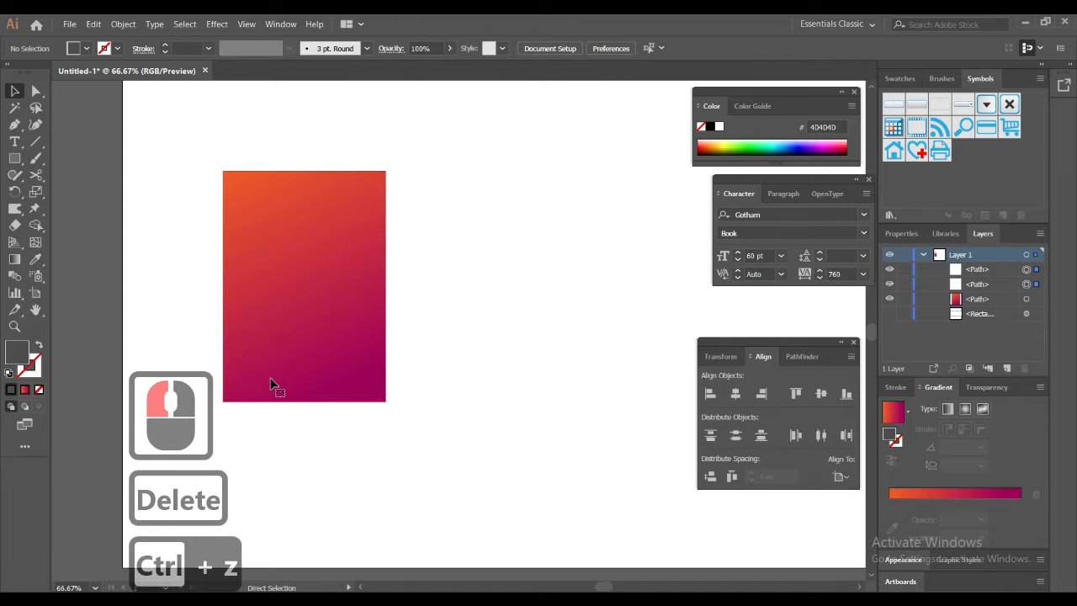
# Step: Delete the vertical frame piece crossing the gradient rectangle and clear the selection
pyautogui.click(182, 305)
pyautogui.click(307, 163)
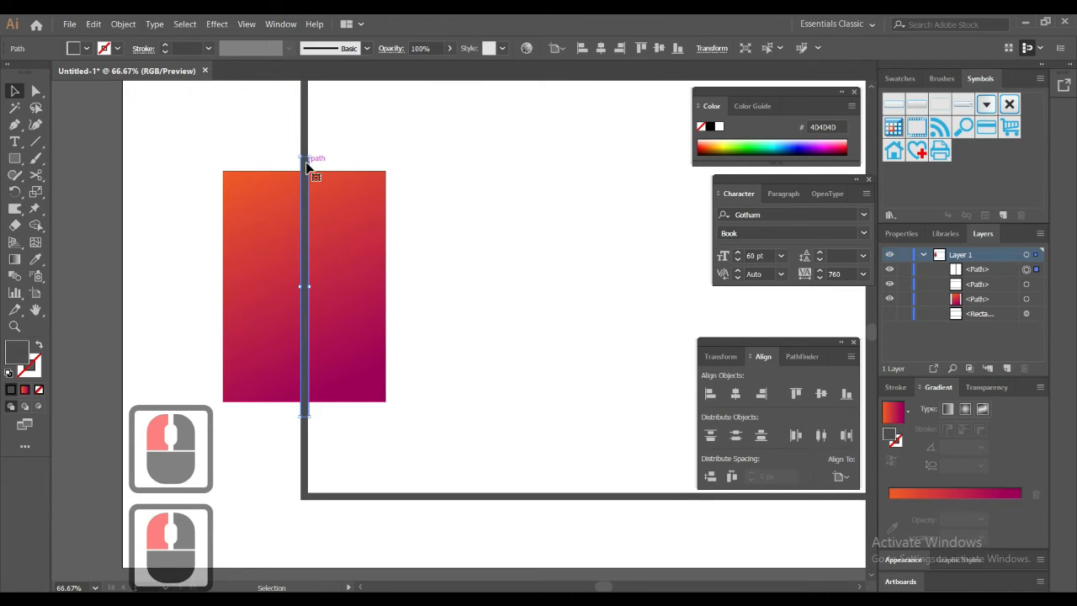
pyautogui.press('Delete')
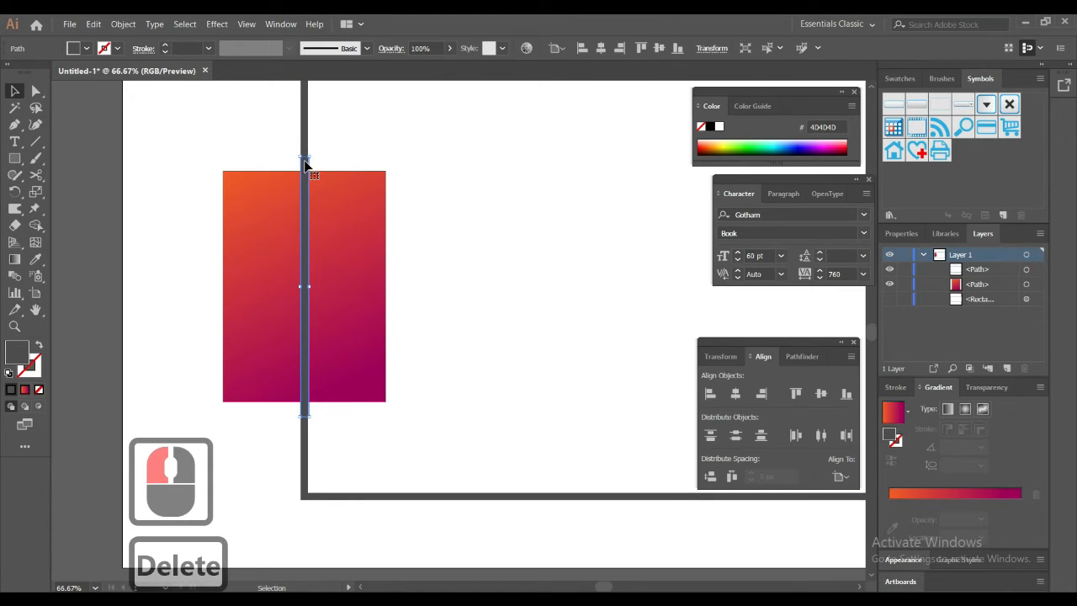
pyautogui.click(456, 174)
pyautogui.click(452, 174)
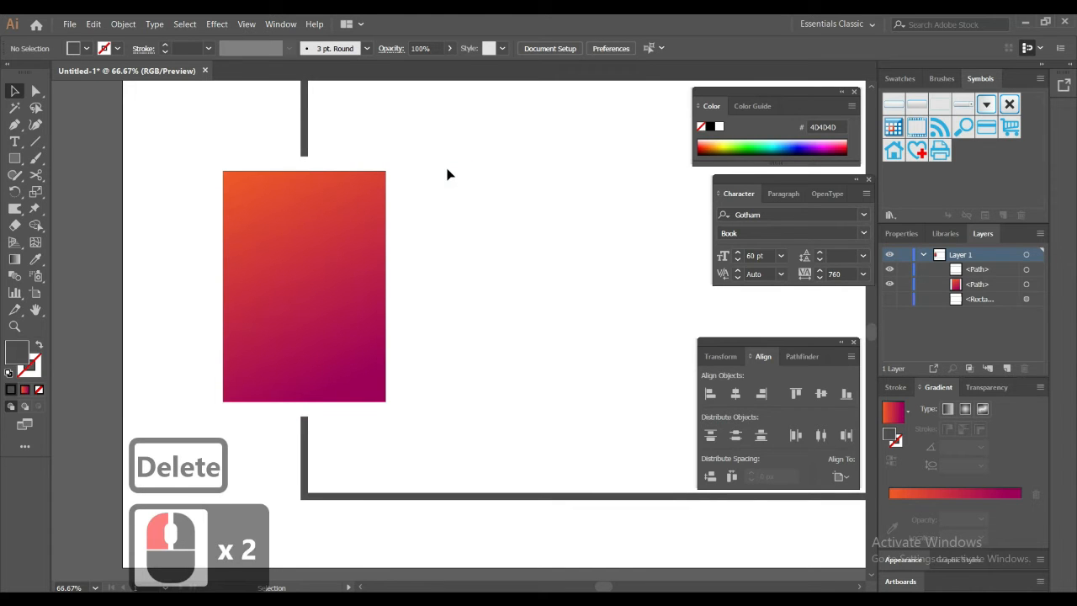
# Step: Apply the rectangle's orange-to-purple gradient to the remaining frame path with the Eyedropper
pyautogui.keyDown('alt'); pyautogui.scroll(-2, 448, 174); pyautogui.keyUp('alt')
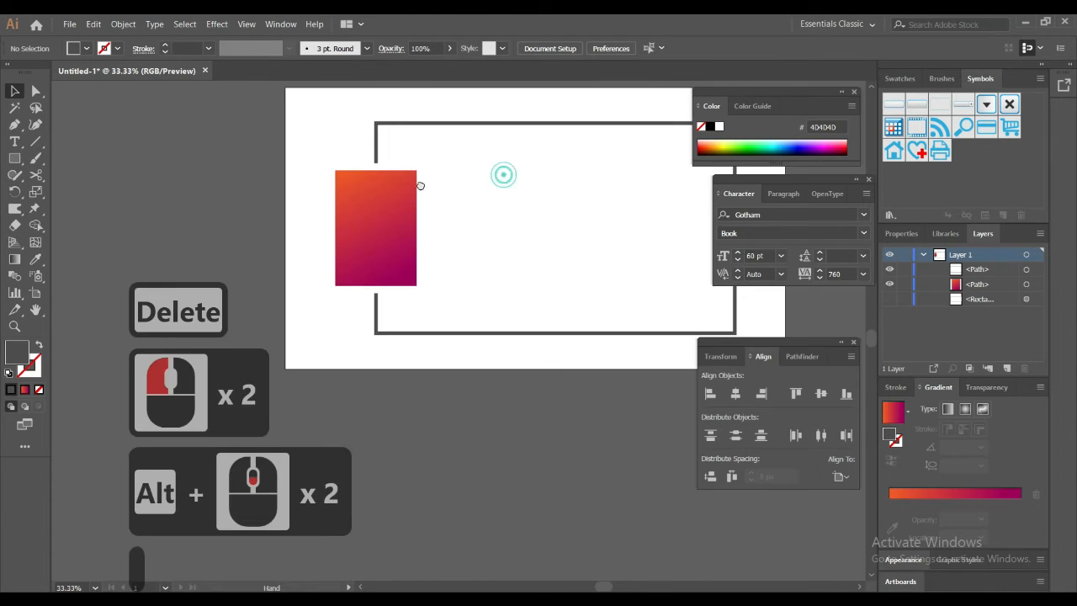
pyautogui.moveTo(502, 174); pyautogui.dragTo(304, 190)
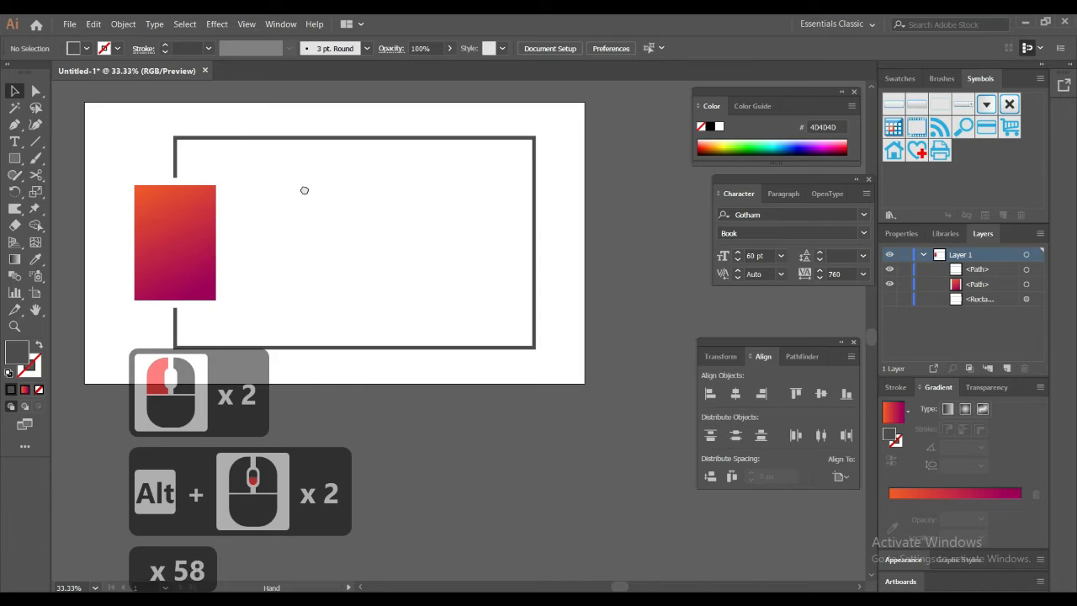
pyautogui.click(323, 138)
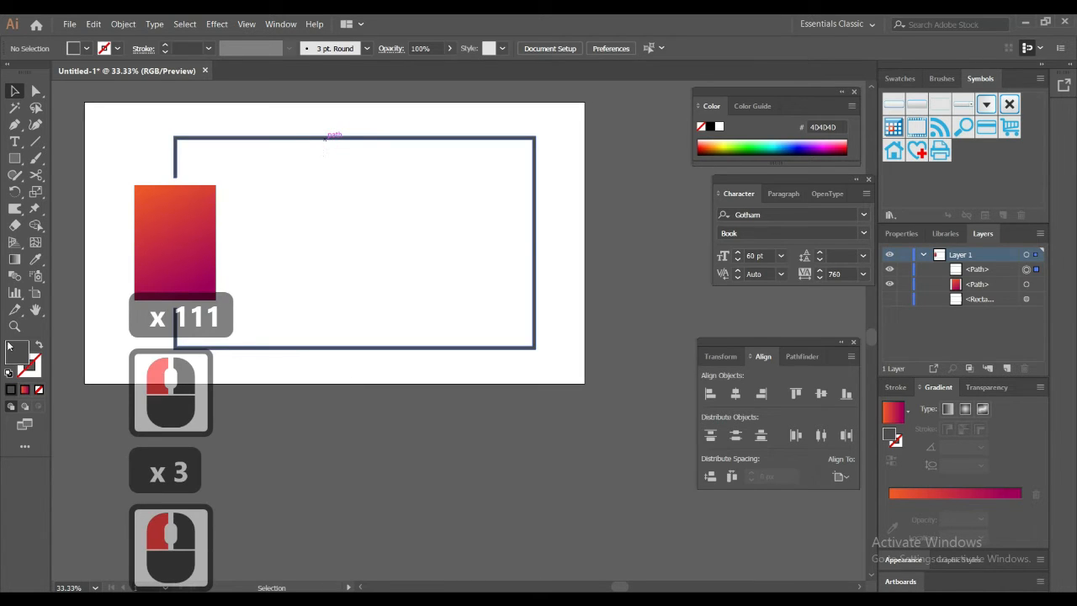
pyautogui.click(35, 258)
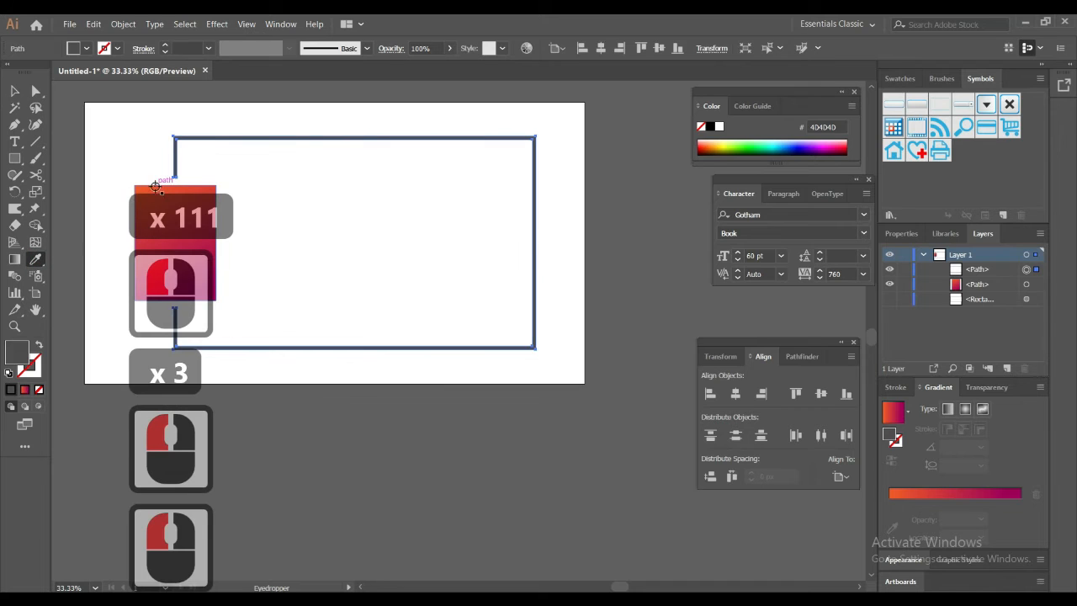
pyautogui.click(156, 187)
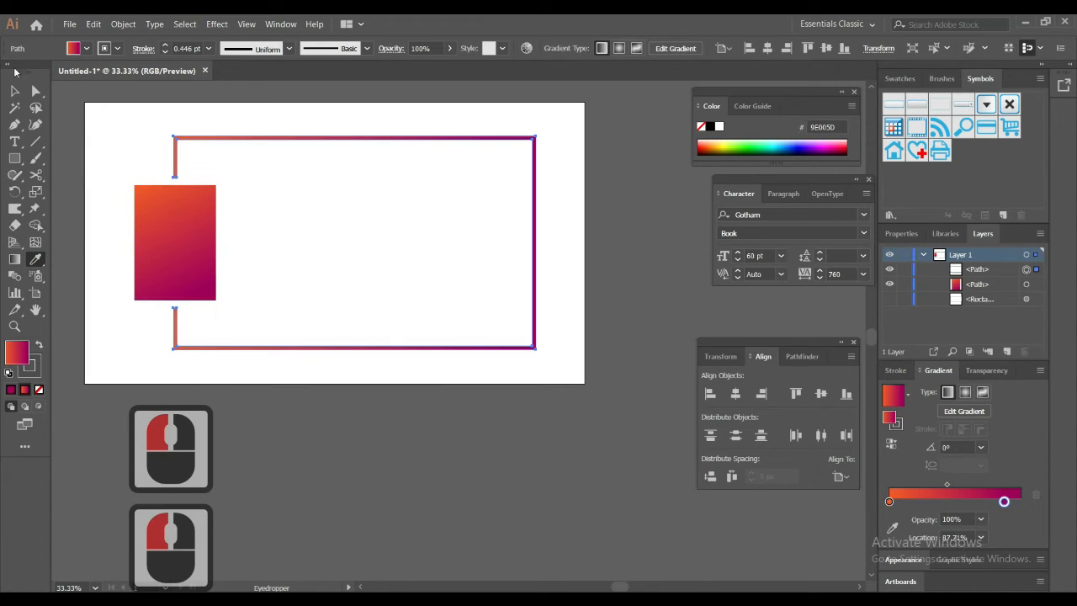
# Step: Add the text "vector" inside the frame beside the gradient rectangle and move it slightly down
pyautogui.click(14, 141)
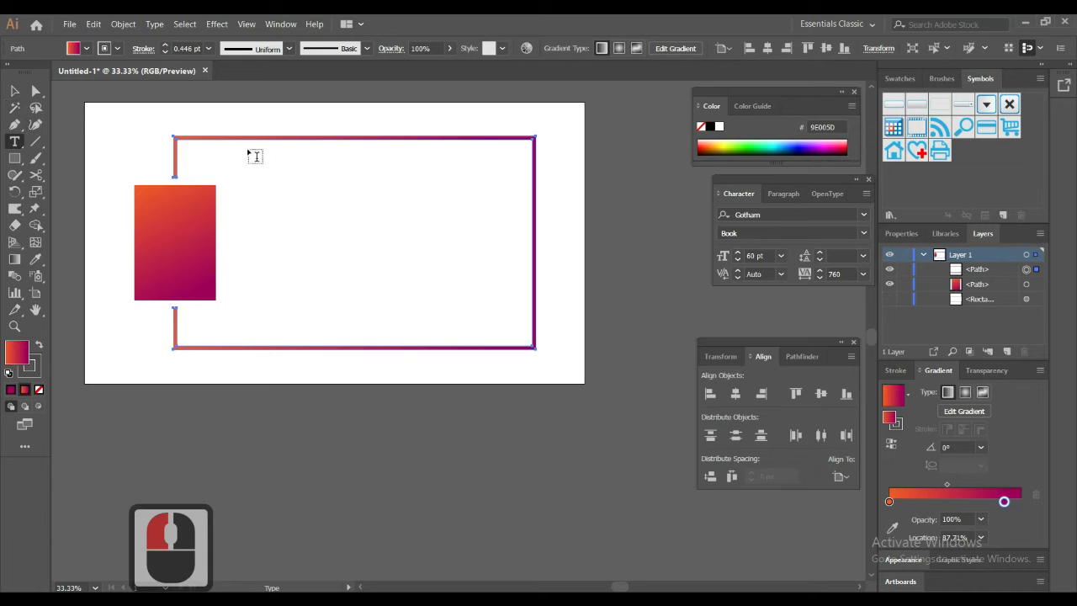
pyautogui.click(242, 192)
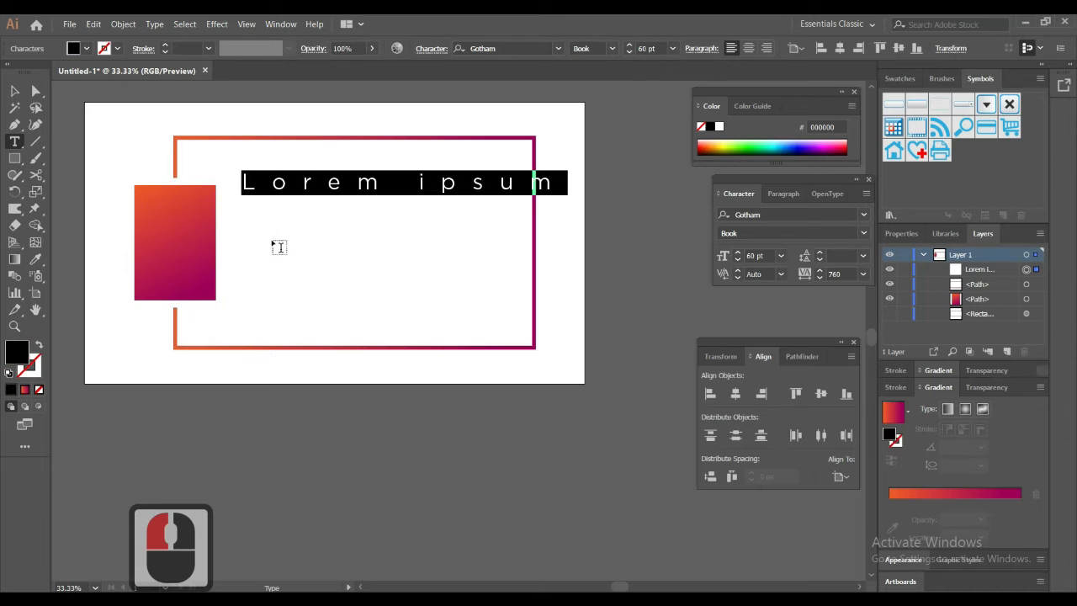
pyautogui.press('capslock')
pyautogui.write('ve')
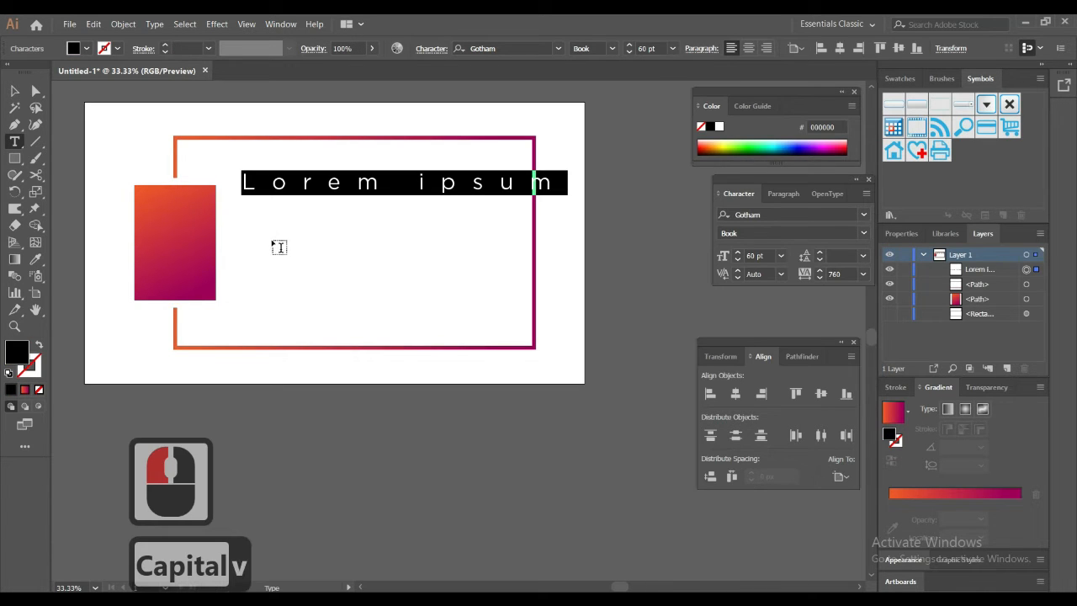
pyautogui.write('ct')
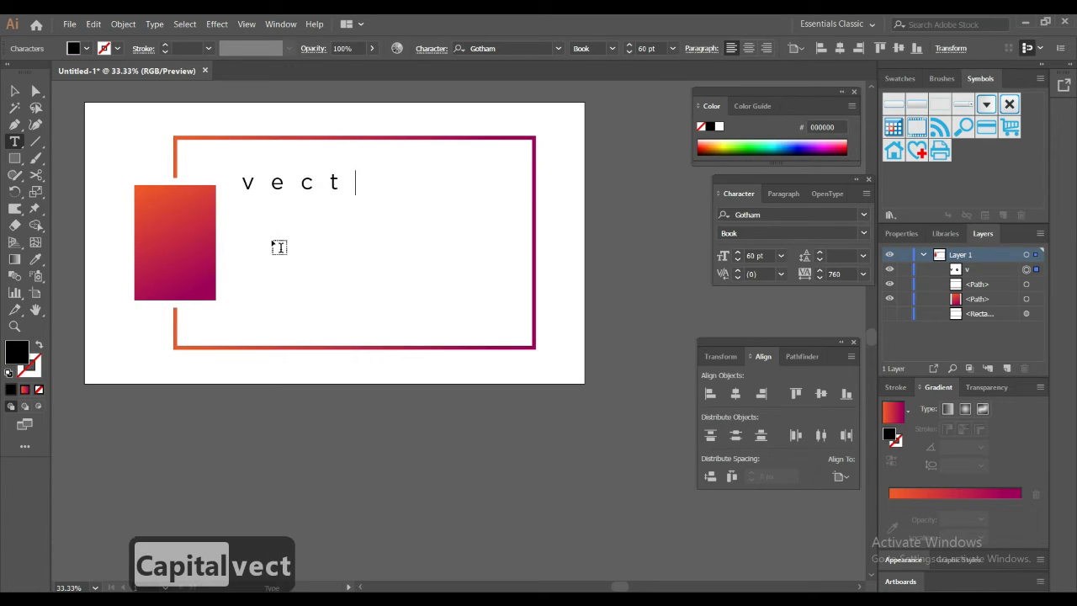
pyautogui.write('or')
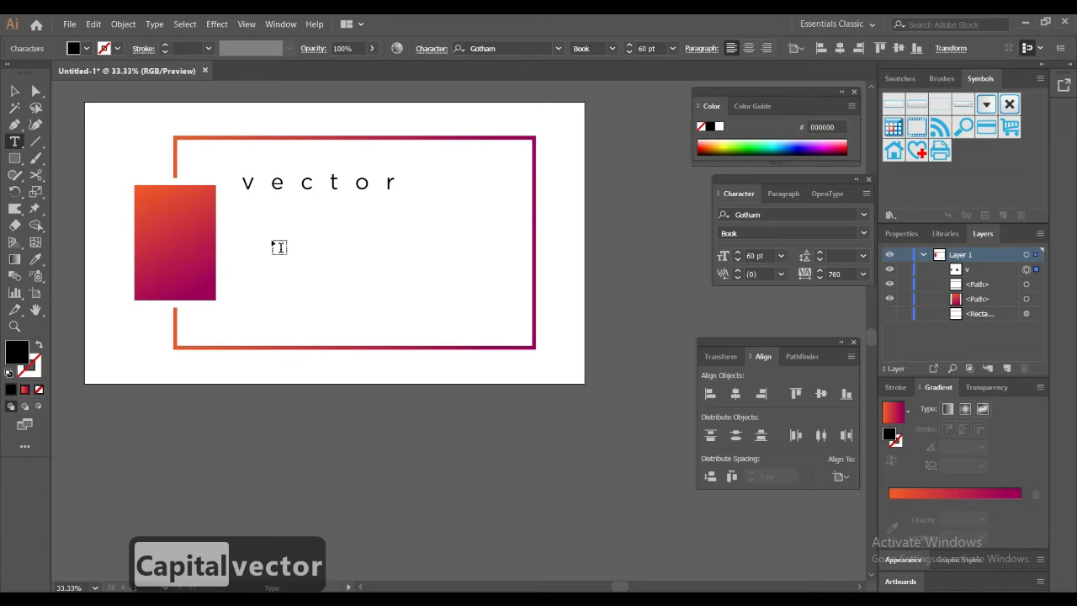
pyautogui.click(14, 91)
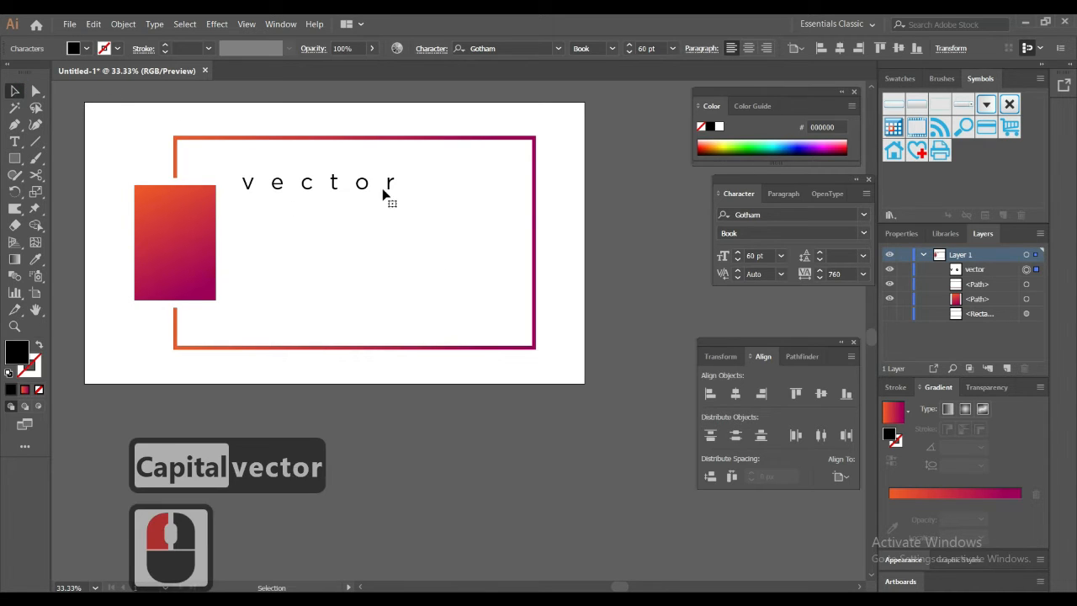
pyautogui.moveTo(383, 194)
pyautogui.mouseDown()
pyautogui.moveTo(366, 210)
pyautogui.moveTo(387, 210)
pyautogui.mouseUp()
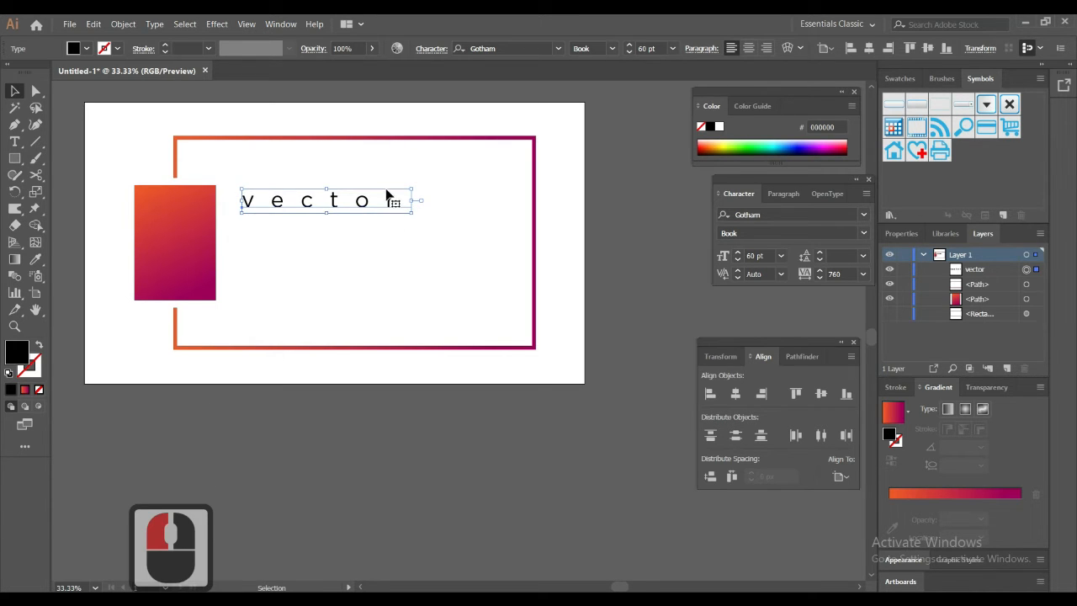
# Step: Duplicate the "vector" text directly below itself and change the copy's wording to "MAKE SURE"
pyautogui.moveTo(366, 211); pyautogui.dragTo(365, 234)
pyautogui.doubleClick(361, 228)
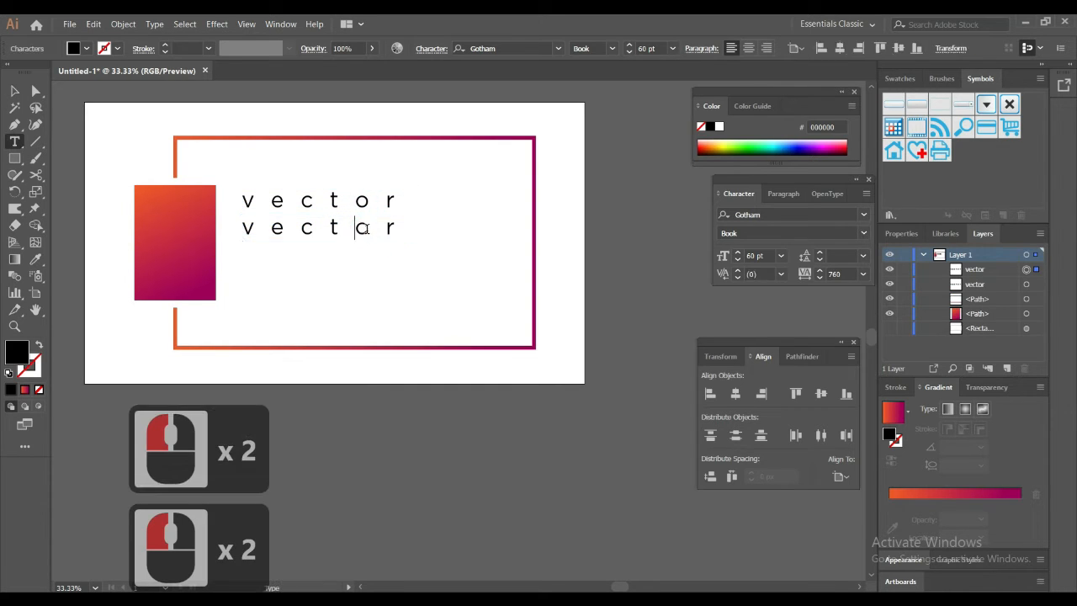
pyautogui.tripleClick(361, 228)
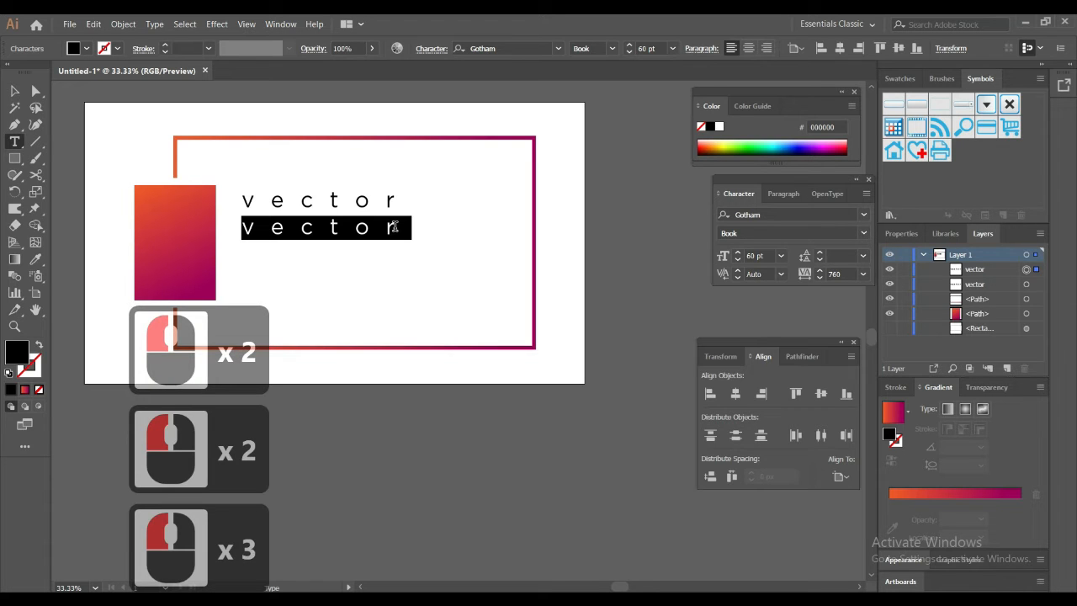
pyautogui.press('capslock')
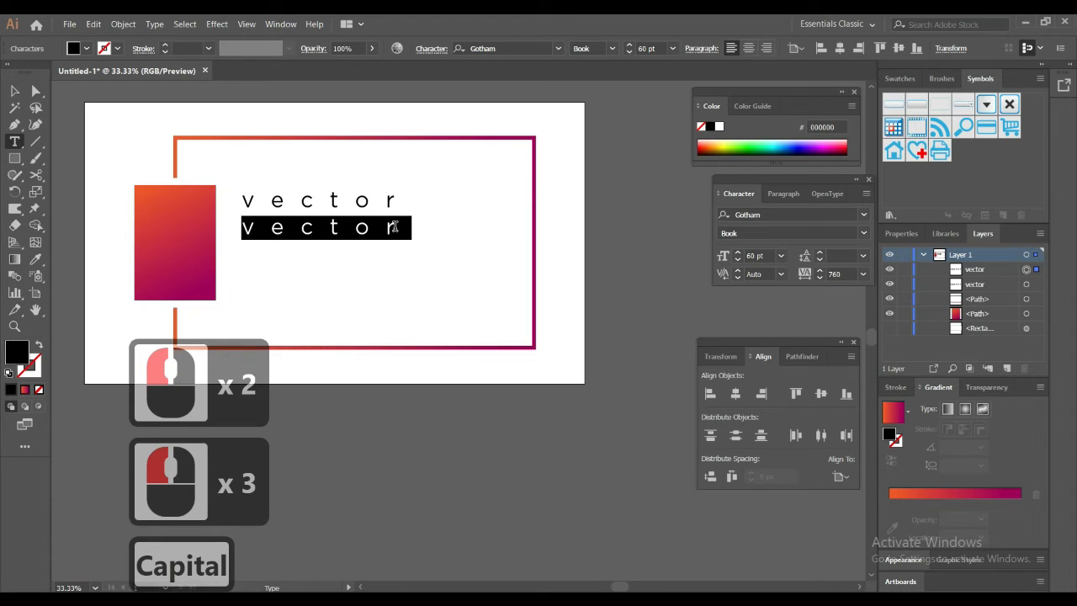
pyautogui.write('MAKE')
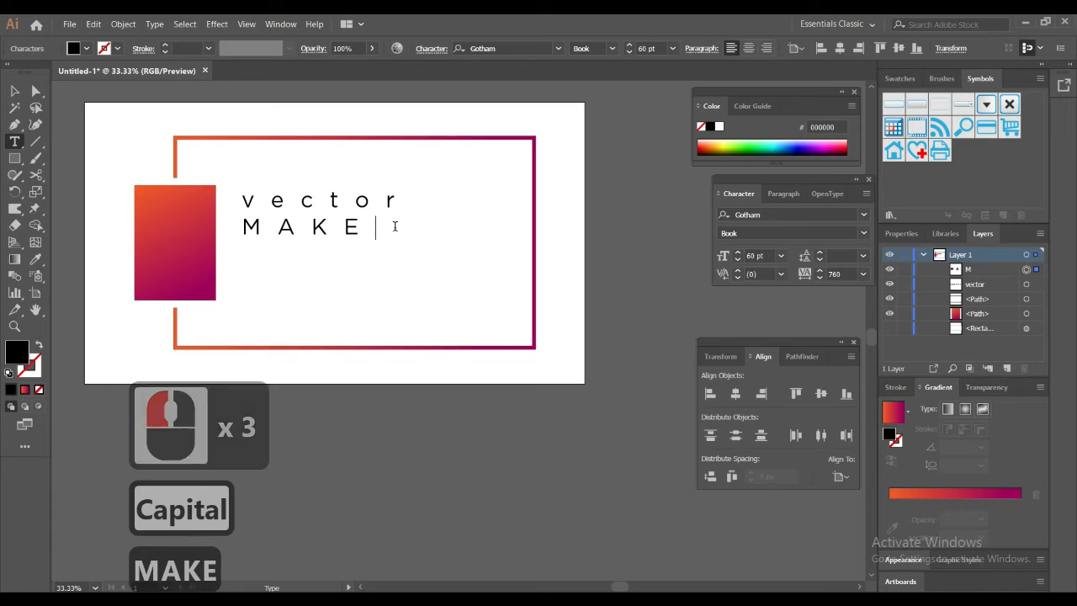
pyautogui.write(' SUTE')
pyautogui.press('BackSpace')
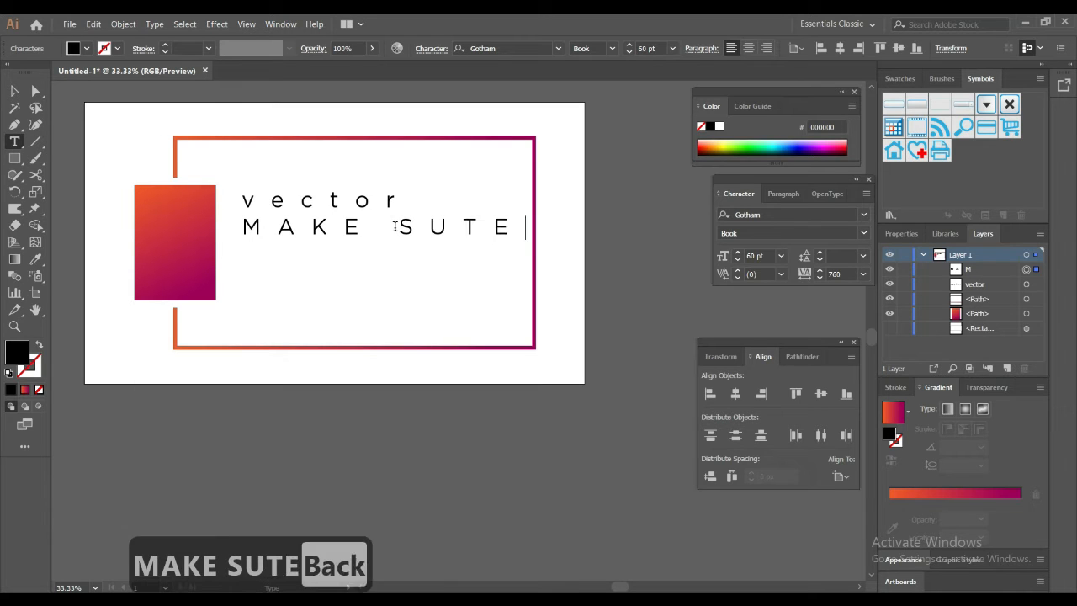
pyautogui.press('BackSpace')
pyautogui.write('RE')
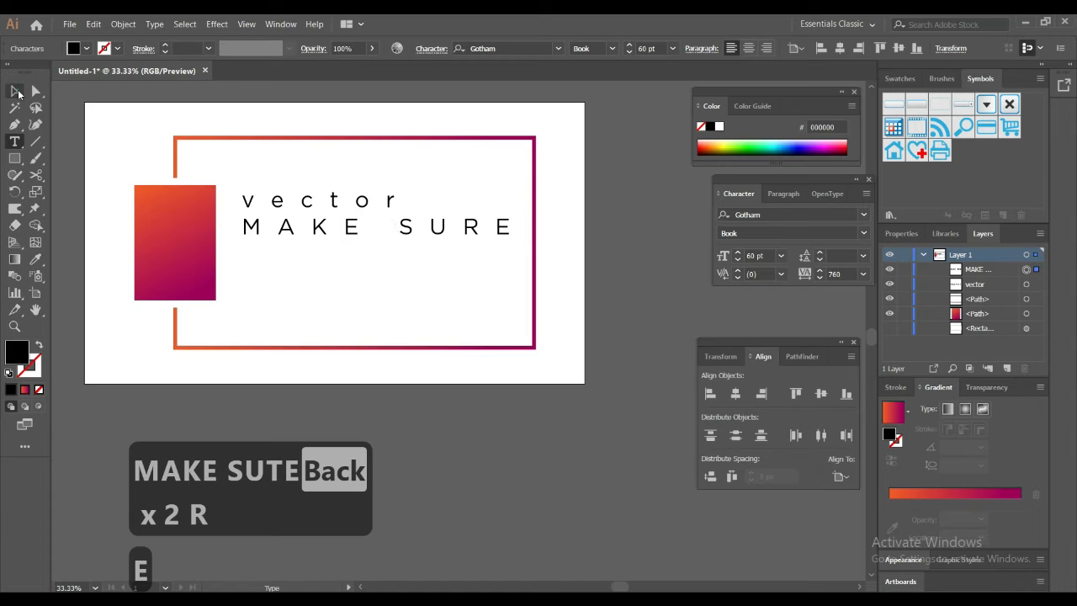
# Step: Set the font style of the "MAKE SURE" text to Medium
pyautogui.click(15, 90)
pyautogui.click(459, 243)
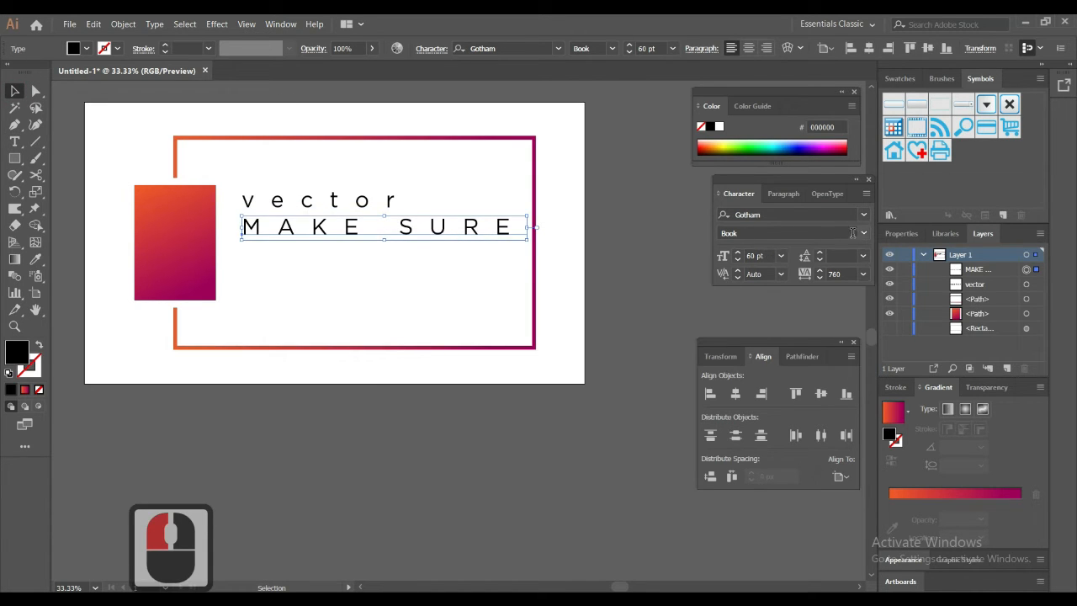
pyautogui.click(863, 233)
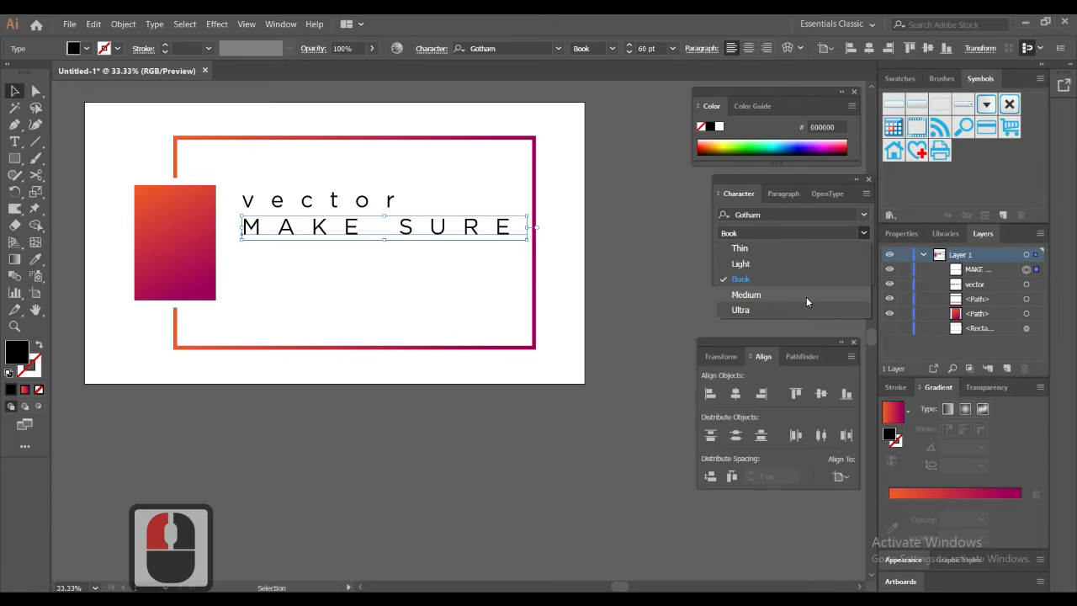
pyautogui.click(806, 296)
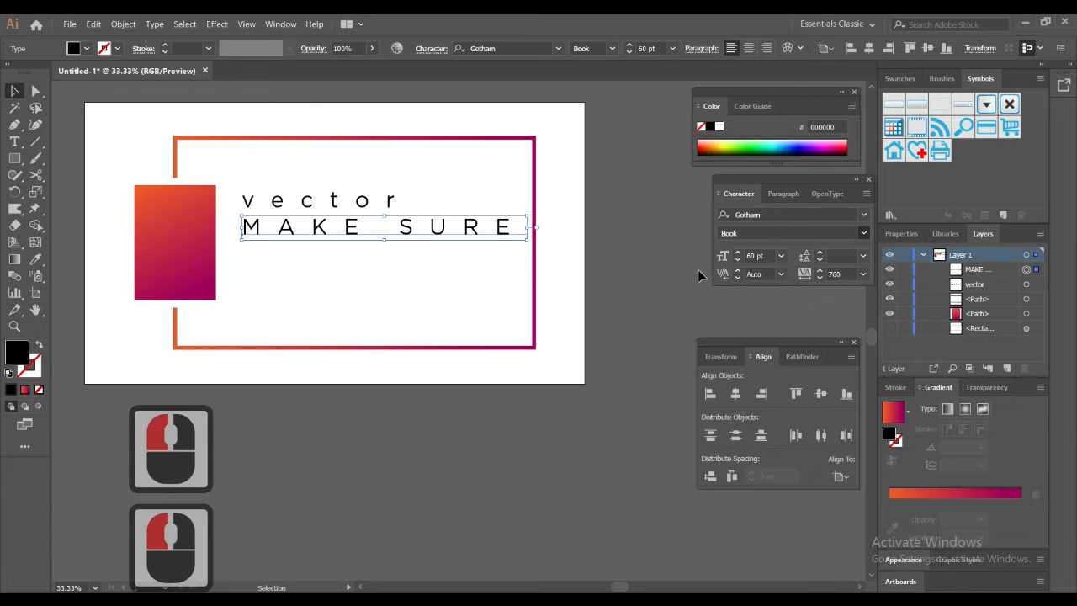
# Step: Set the tracking of the "MAKE SURE" text to 500 and clear the selection
pyautogui.click(829, 215)
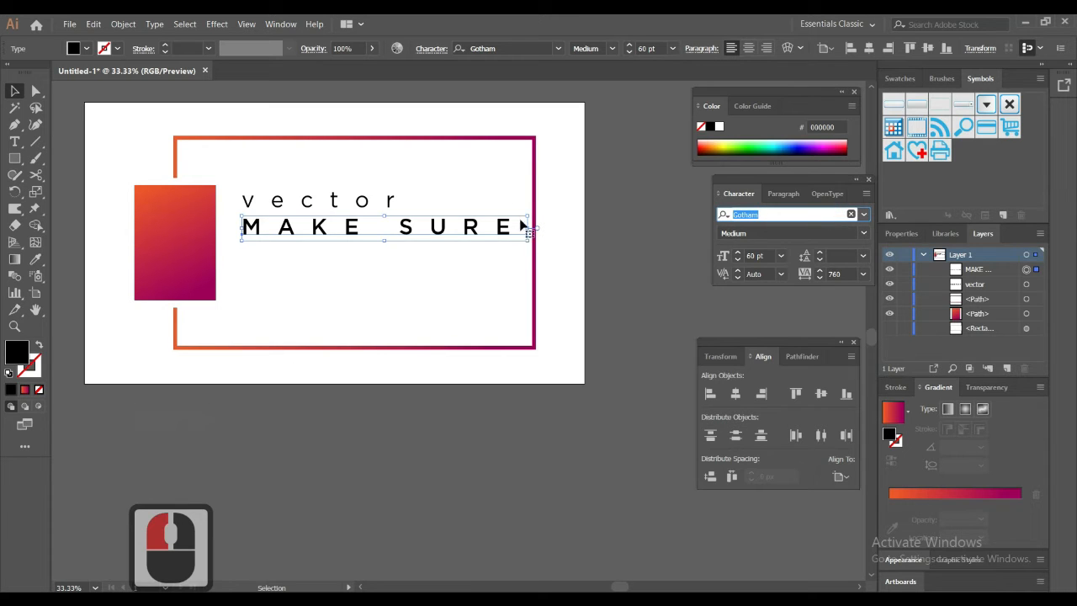
pyautogui.click(852, 270)
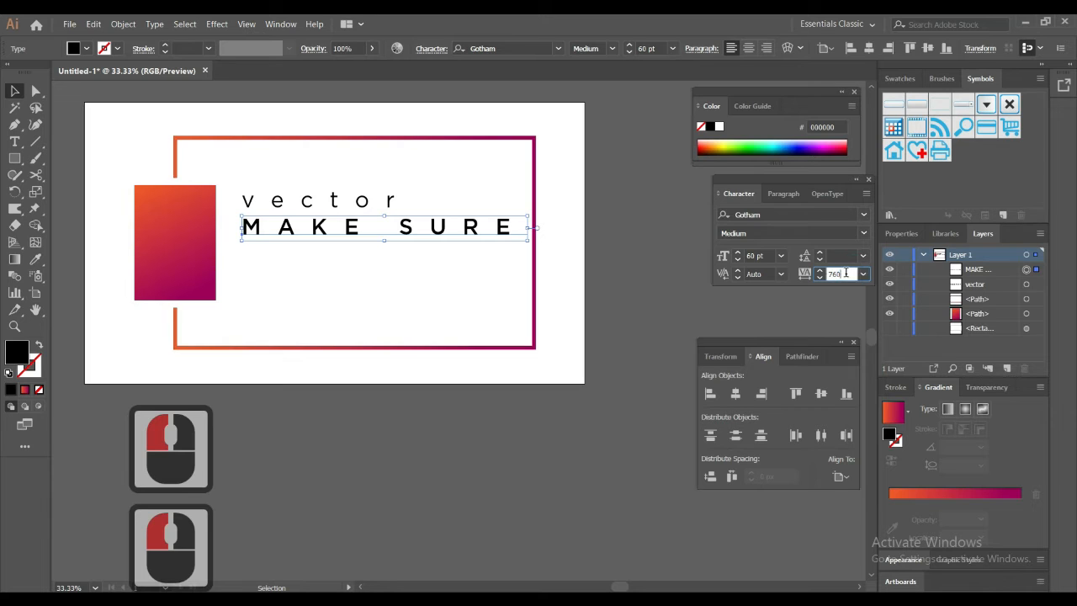
pyautogui.scroll(-2, 834, 272)
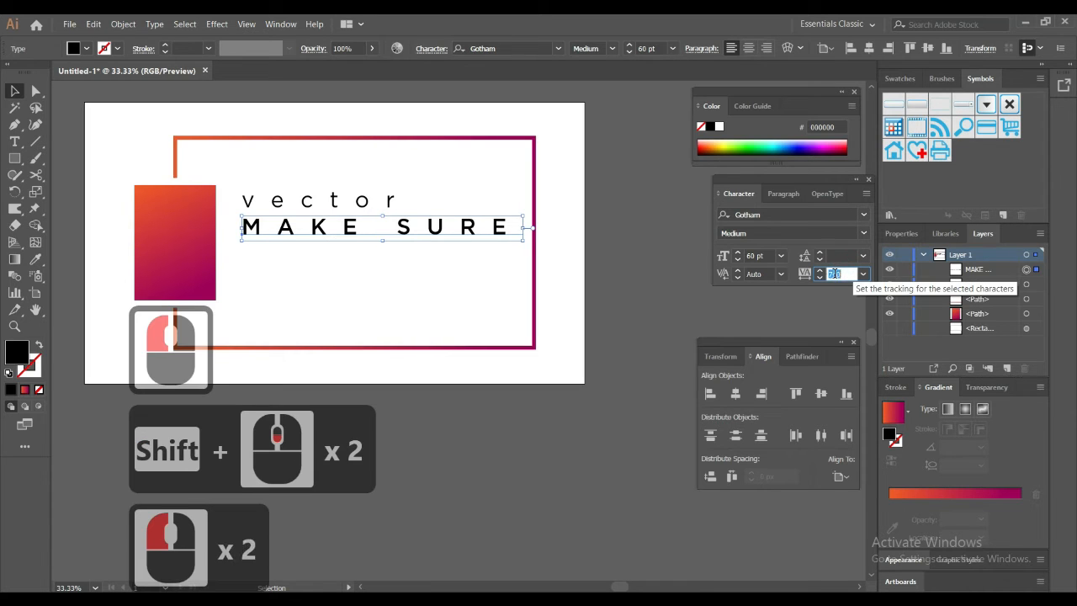
pyautogui.tripleClick(833, 272)
pyautogui.write('500')
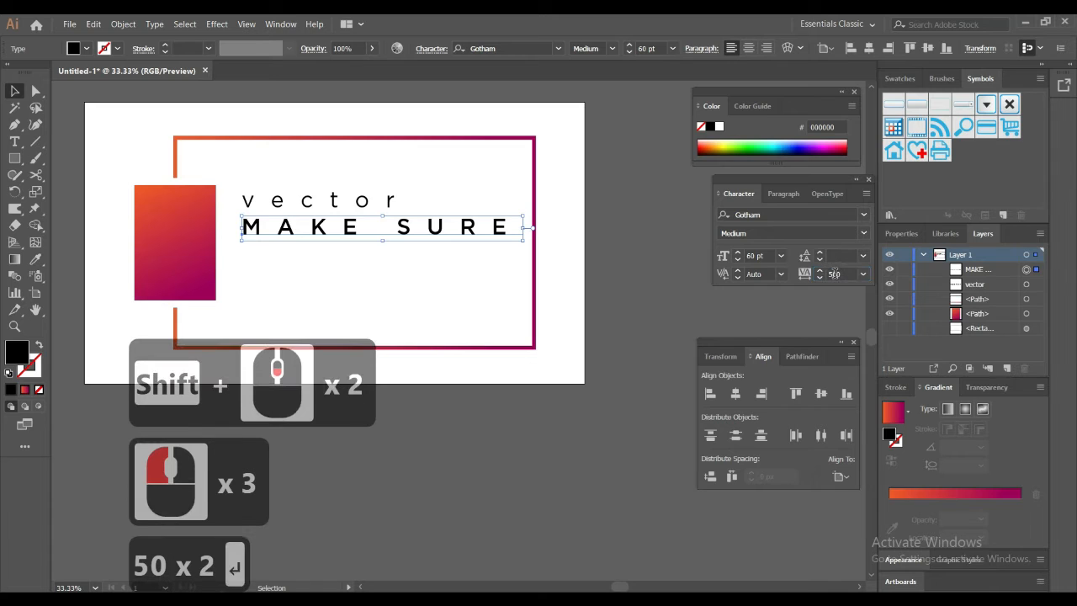
pyautogui.press('Return')
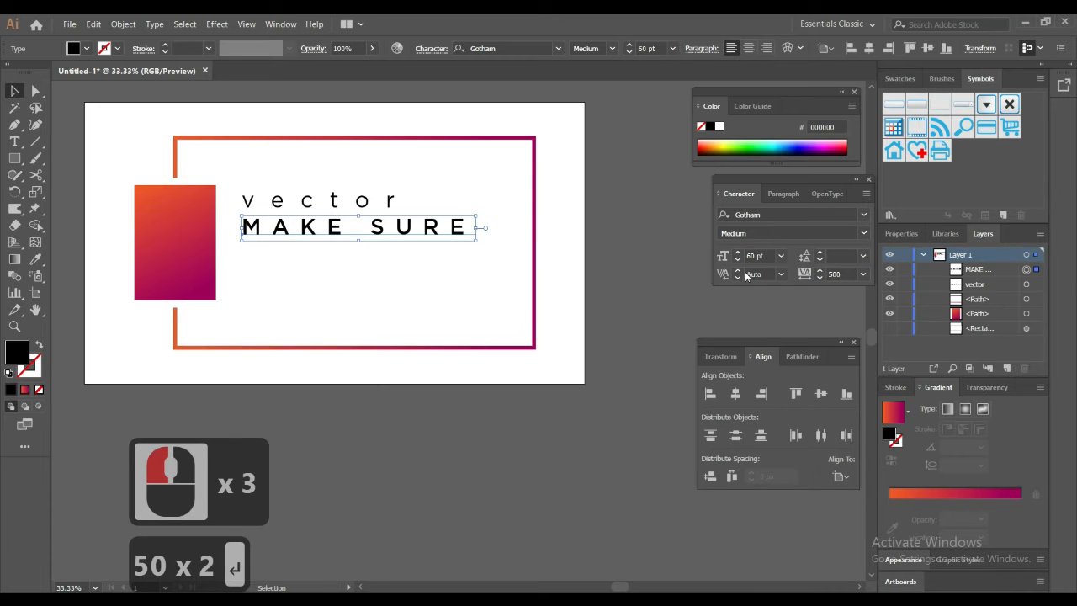
pyautogui.click(458, 288)
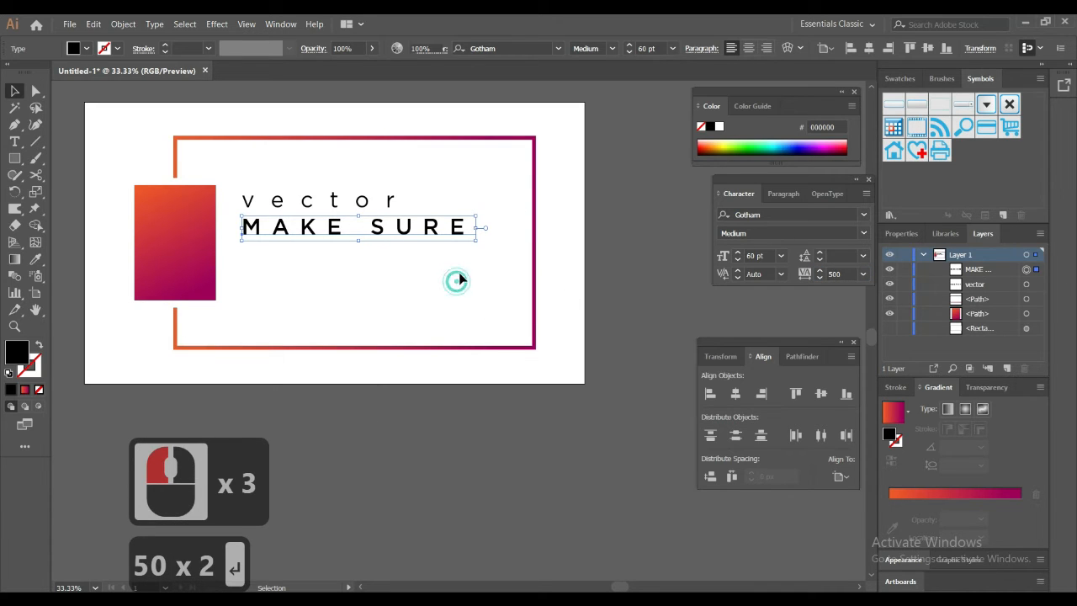
pyautogui.click(340, 219)
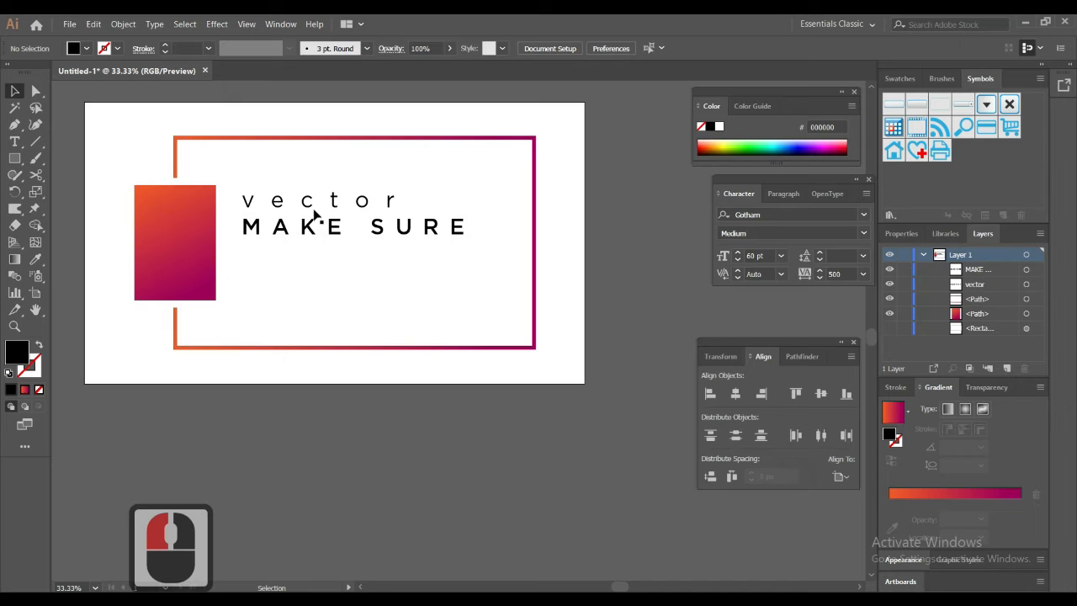
# Step: Add a new text line reading "Kindly Subscribe my Chan" directly below the "MAKE SURE" text
pyautogui.click(15, 142)
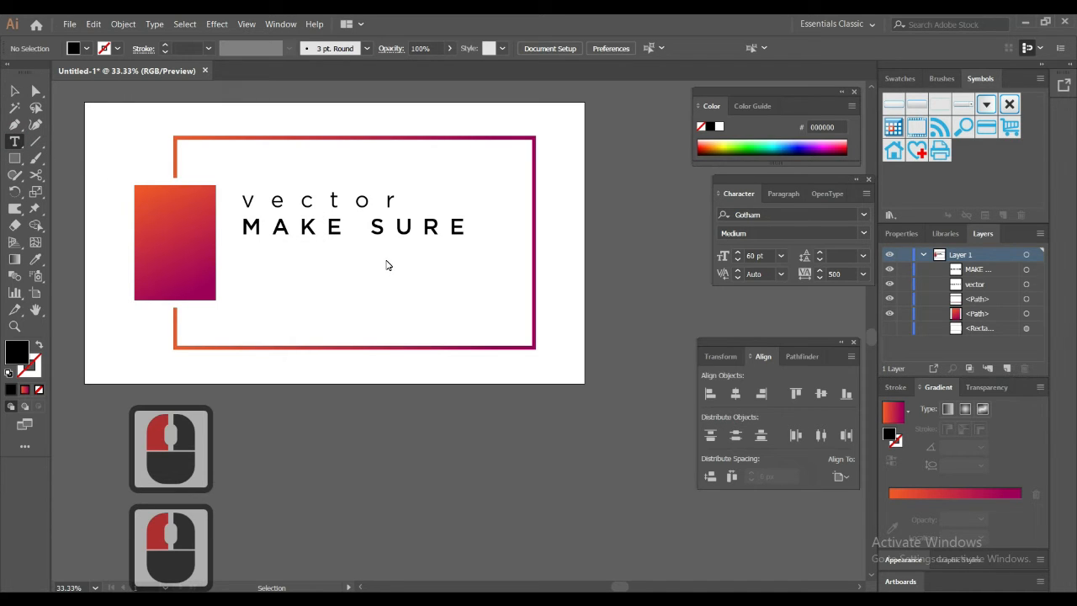
pyautogui.click(250, 257)
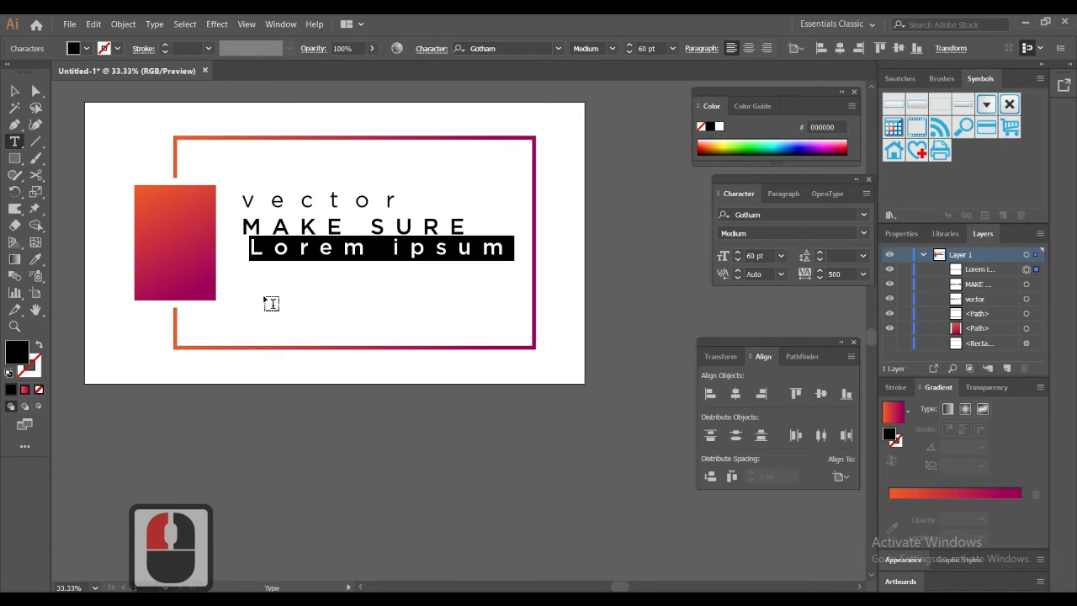
pyautogui.press('capslock')
pyautogui.write('k')
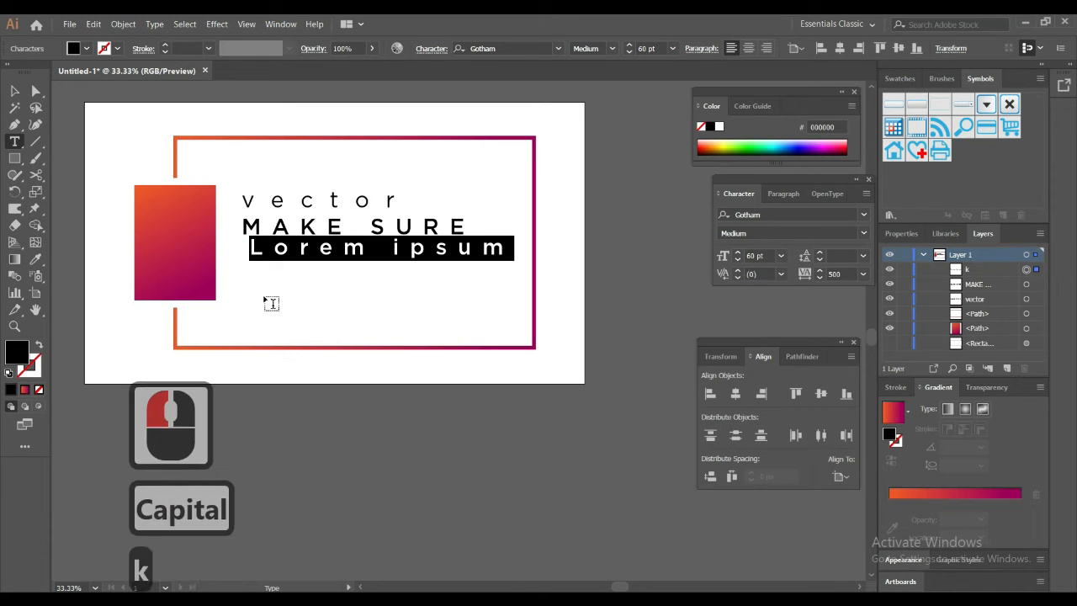
pyautogui.press('BackSpace')
pyautogui.press('capslock')
pyautogui.write('K')
pyautogui.press('capslock')
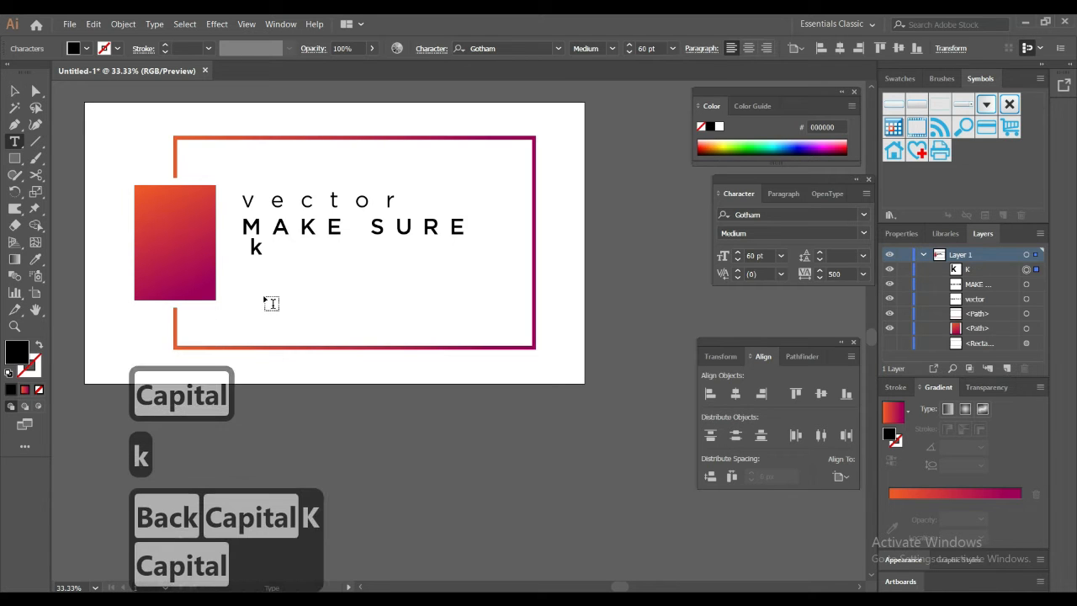
pyautogui.write('i')
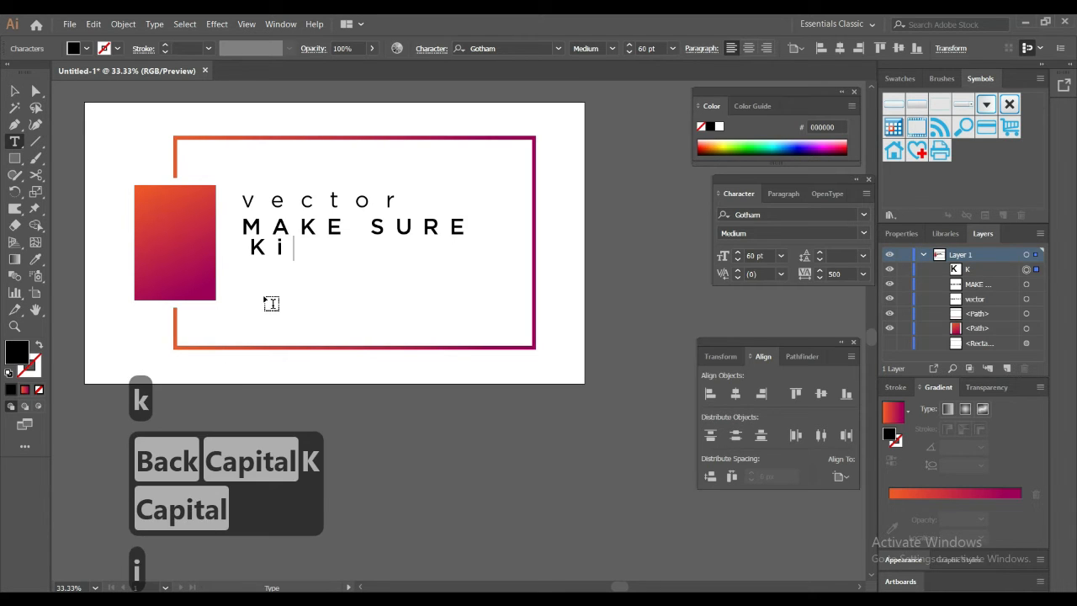
pyautogui.write('ndly')
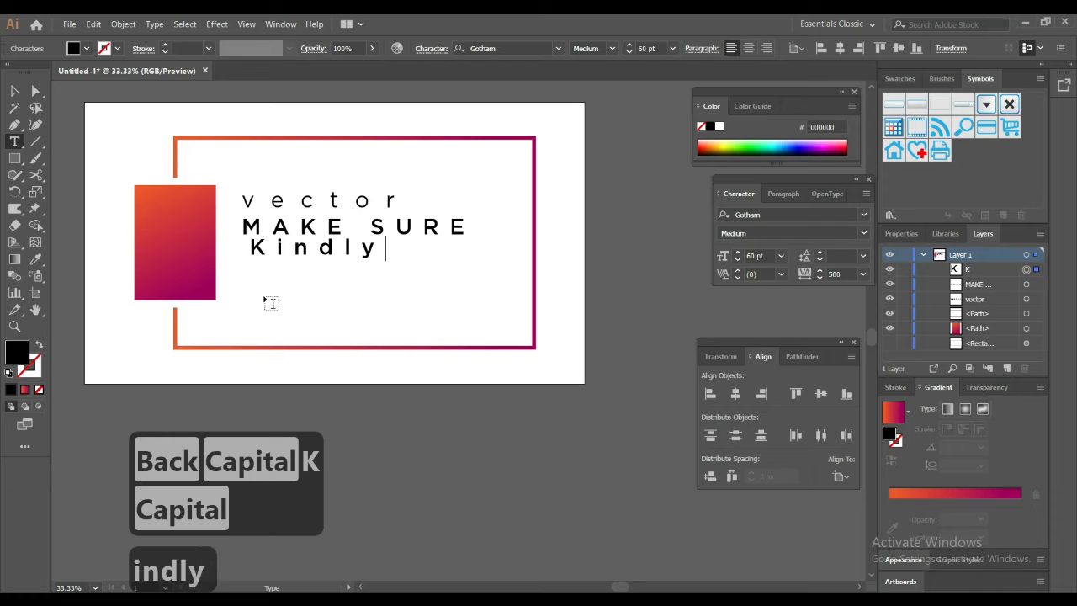
pyautogui.write(' S')
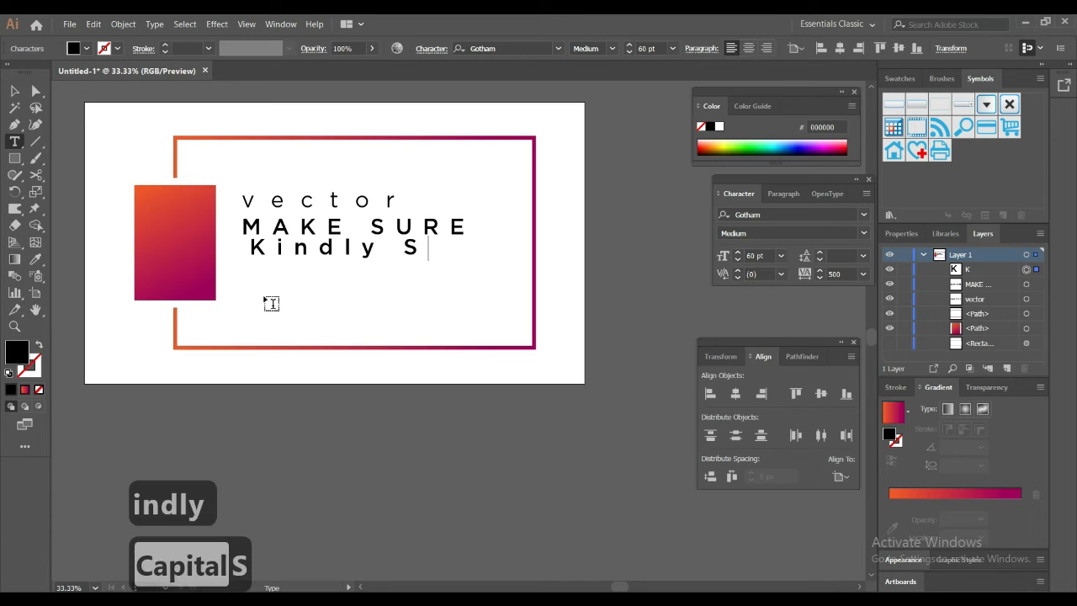
pyautogui.write('ubs')
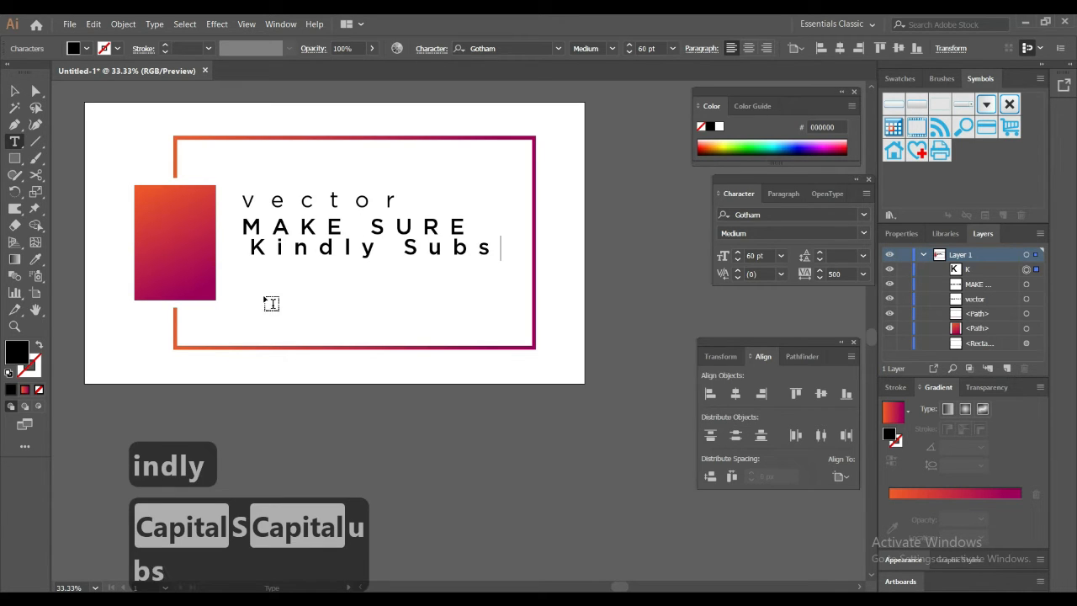
pyautogui.write('cribe')
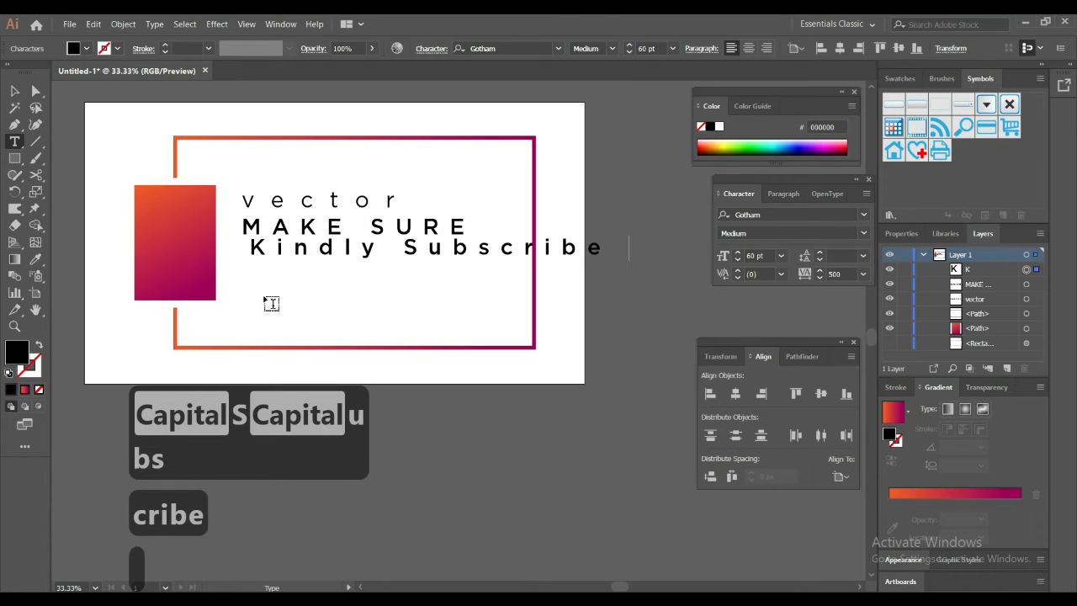
pyautogui.write(' my')
pyautogui.press('capslock')
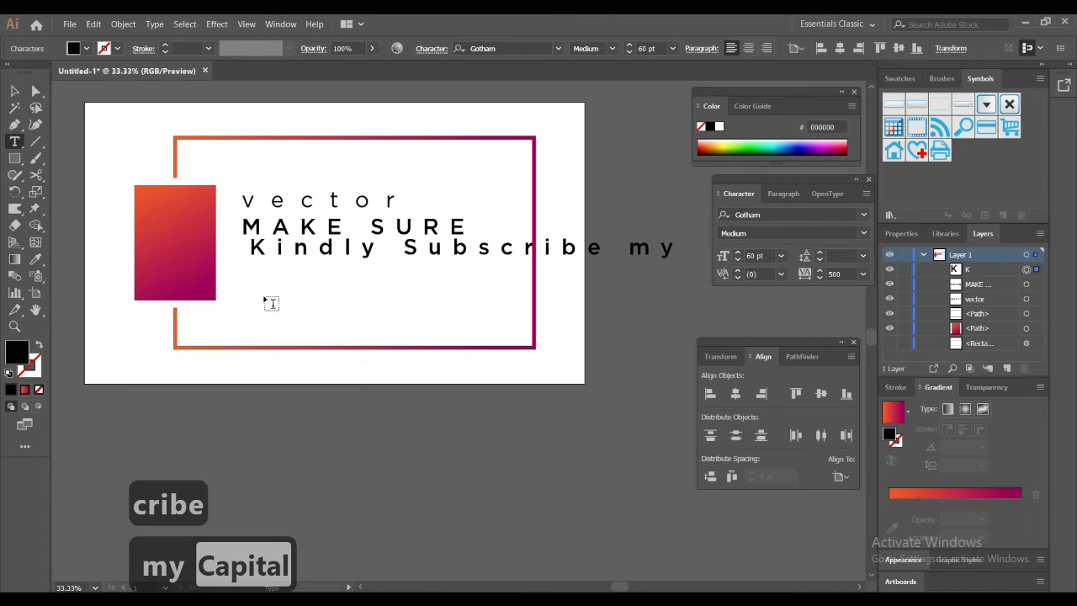
pyautogui.write('C')
pyautogui.press('capslock')
pyautogui.write('h')
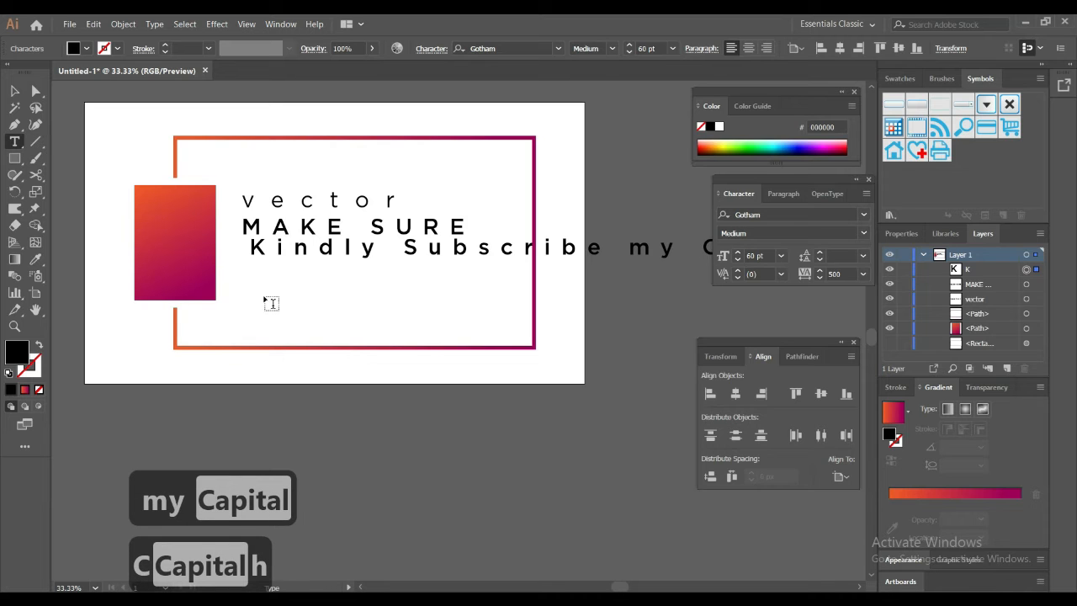
pyautogui.write('aneel')
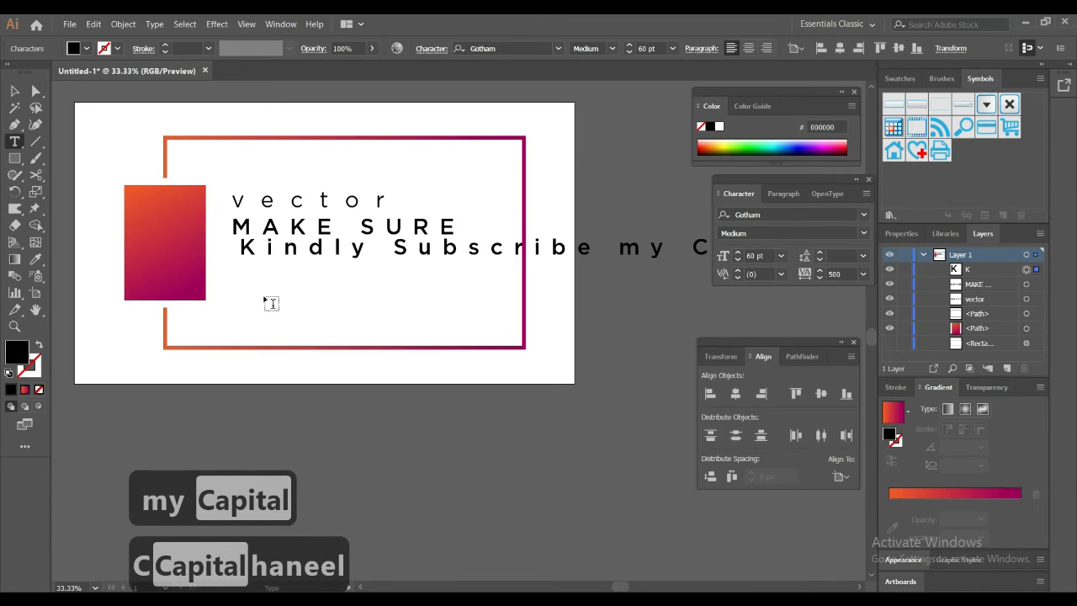
pyautogui.press('BackSpace')
pyautogui.press('BackSpace')
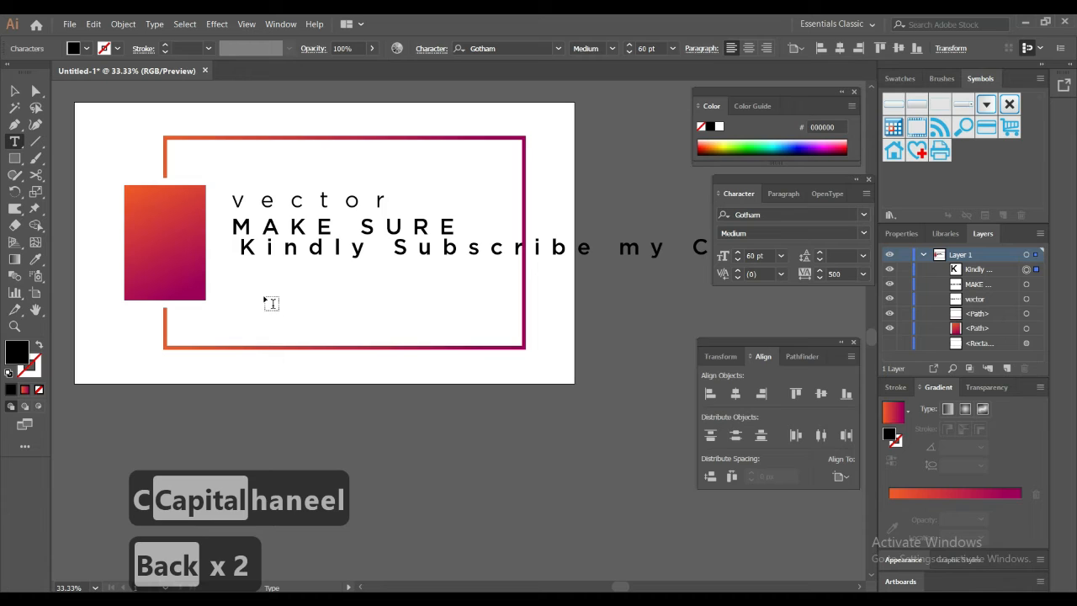
pyautogui.press('BackSpace')
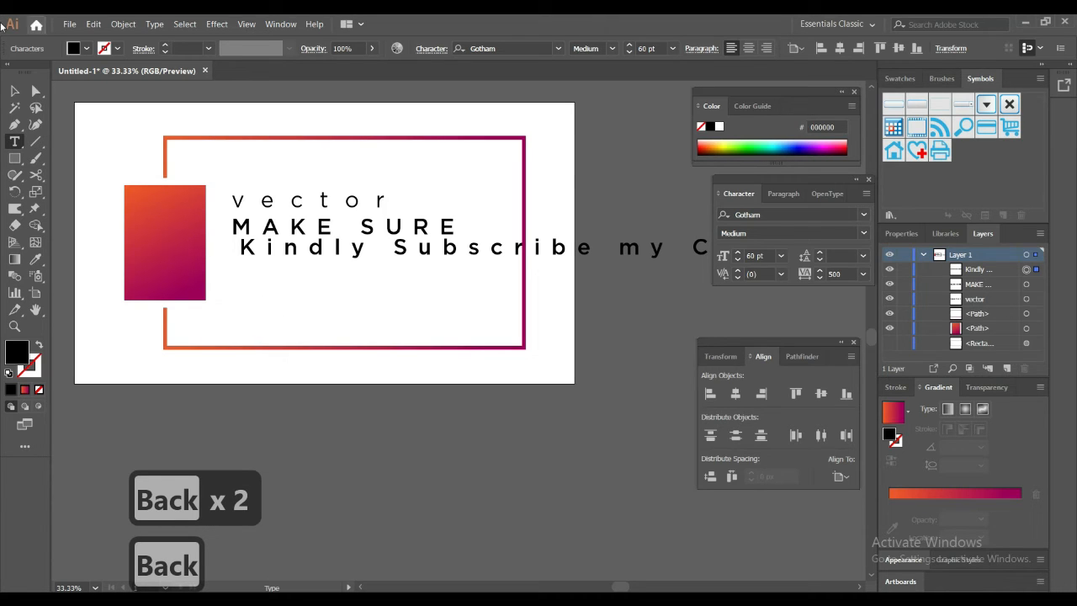
# Step: Shift the new text line left until its end is in view and complete its last word to "Channel"
pyautogui.click(14, 90)
pyautogui.moveTo(505, 261); pyautogui.dragTo(545, 262)
pyautogui.doubleClick(543, 255)
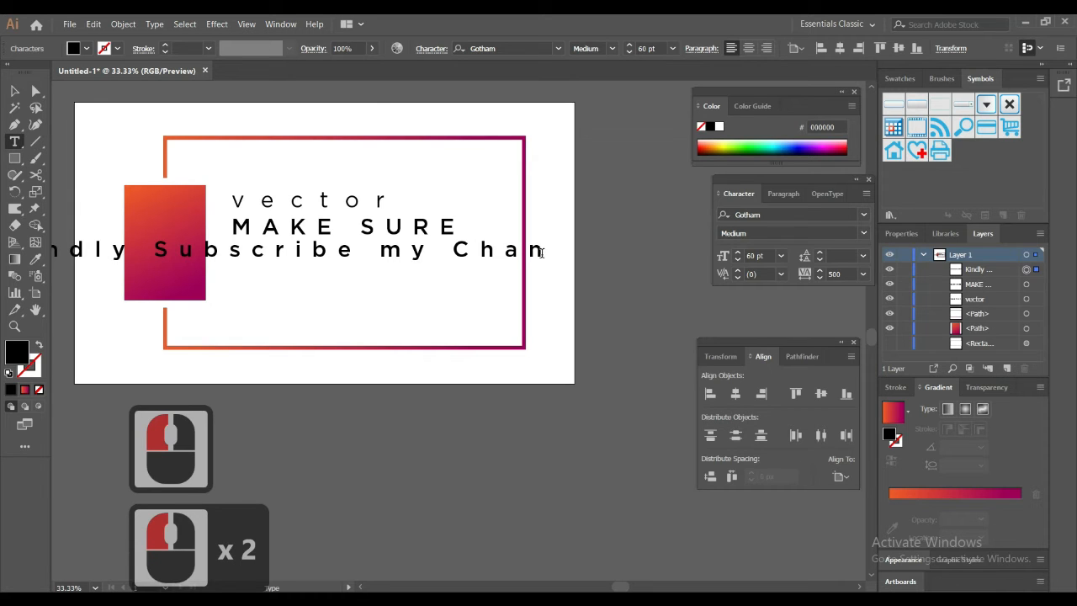
pyautogui.press('Right')
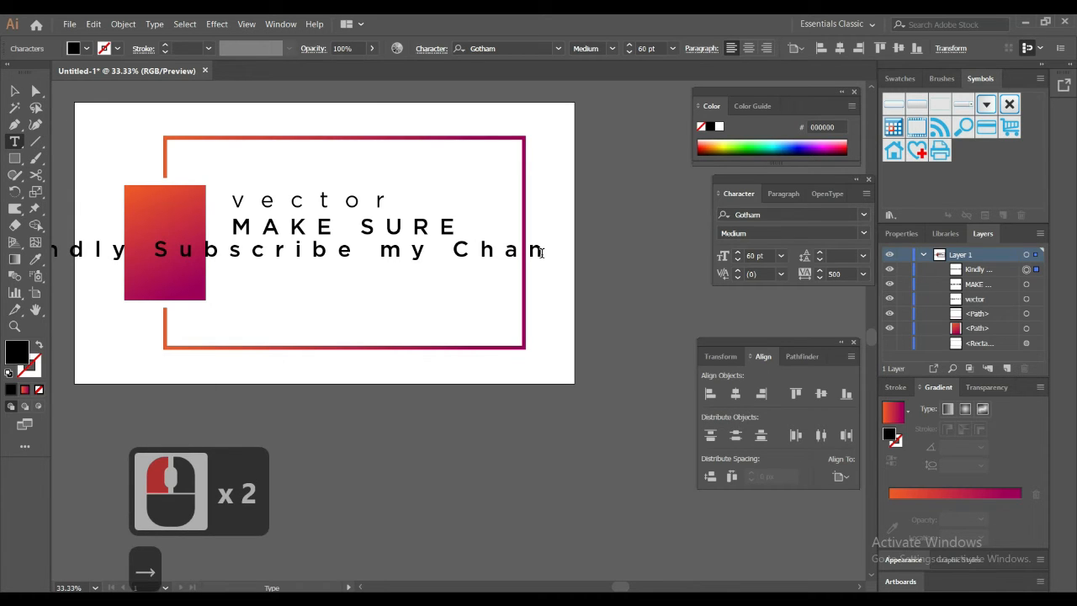
pyautogui.write('nel')
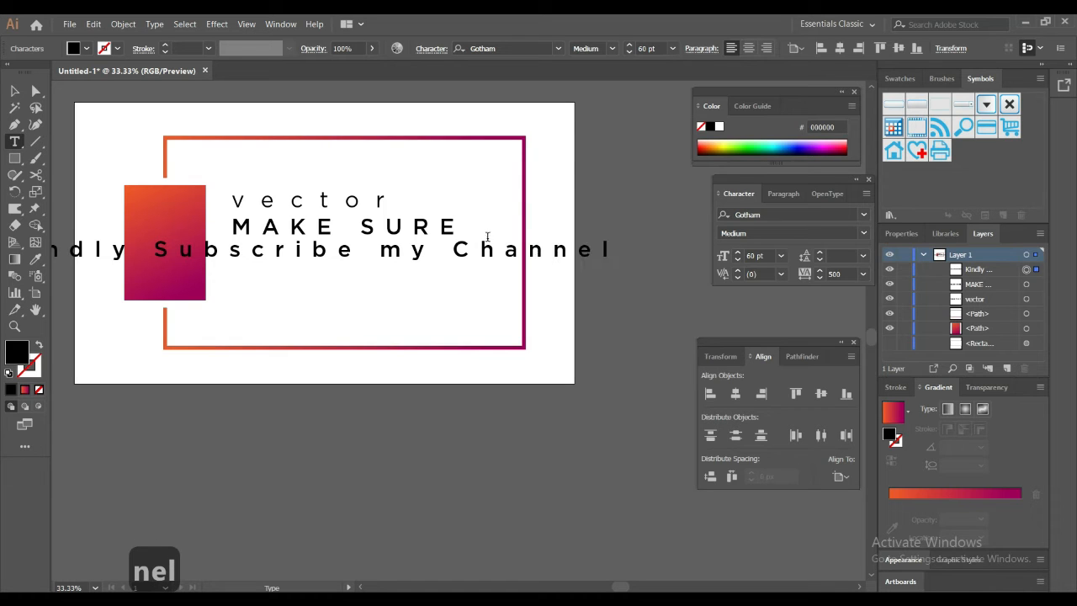
# Step: Set the tracking of the "Kindly Subscribe my Channel" text to 0 and move it below "MAKE SURE", aligned to its left edge
pyautogui.click(14, 91)
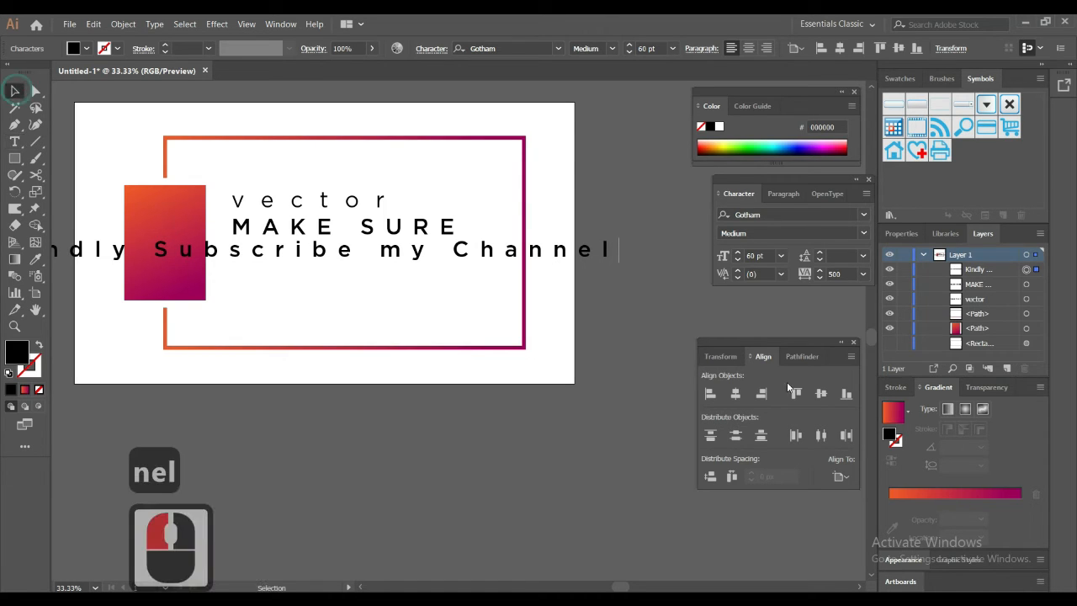
pyautogui.click(841, 275)
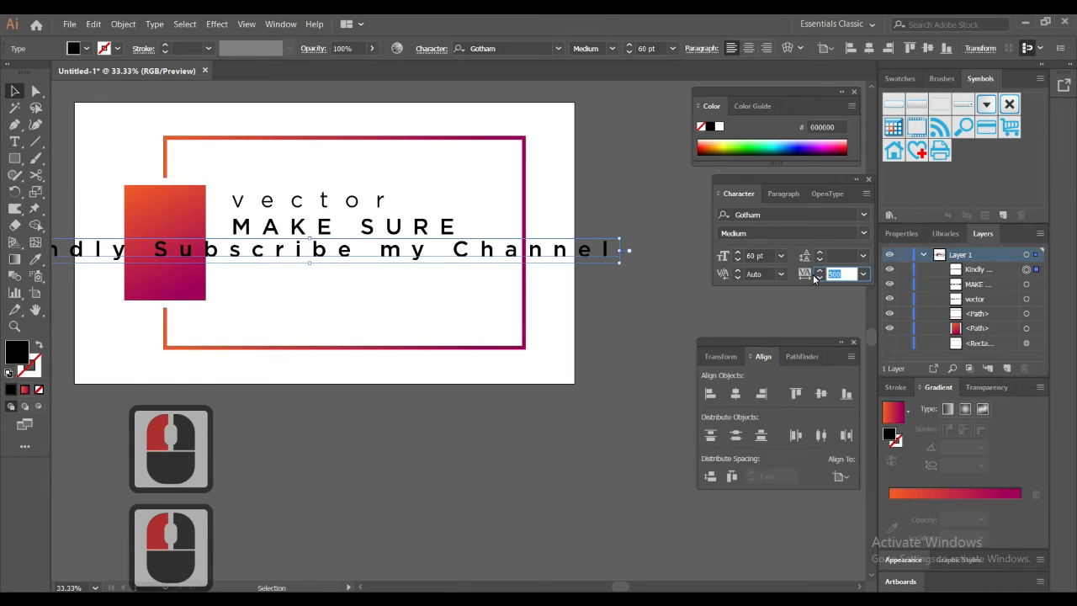
pyautogui.write('0')
pyautogui.press('Return')
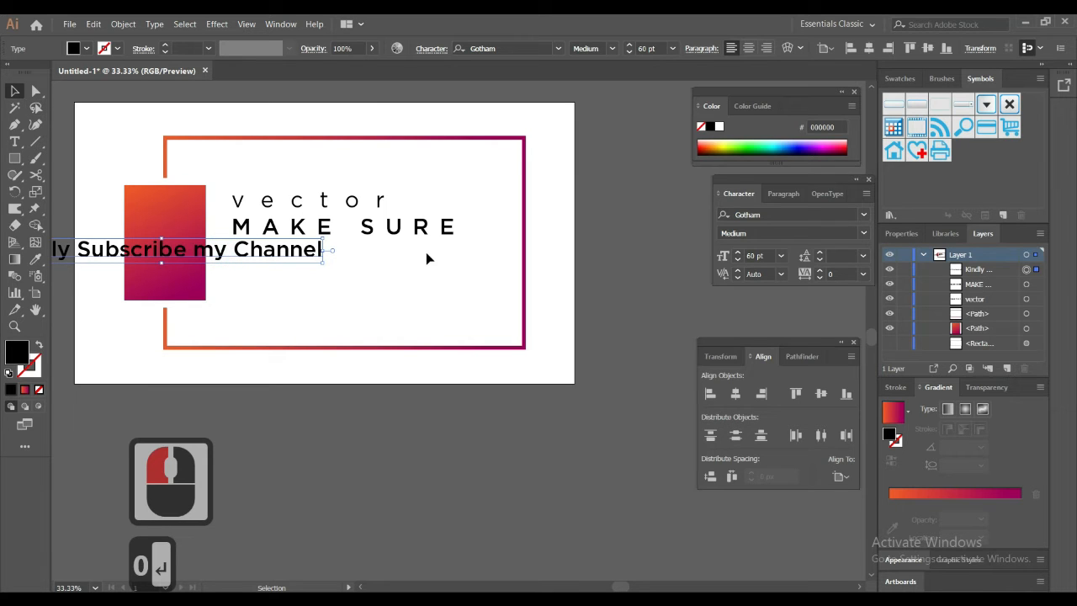
pyautogui.moveTo(221, 255); pyautogui.dragTo(452, 261)
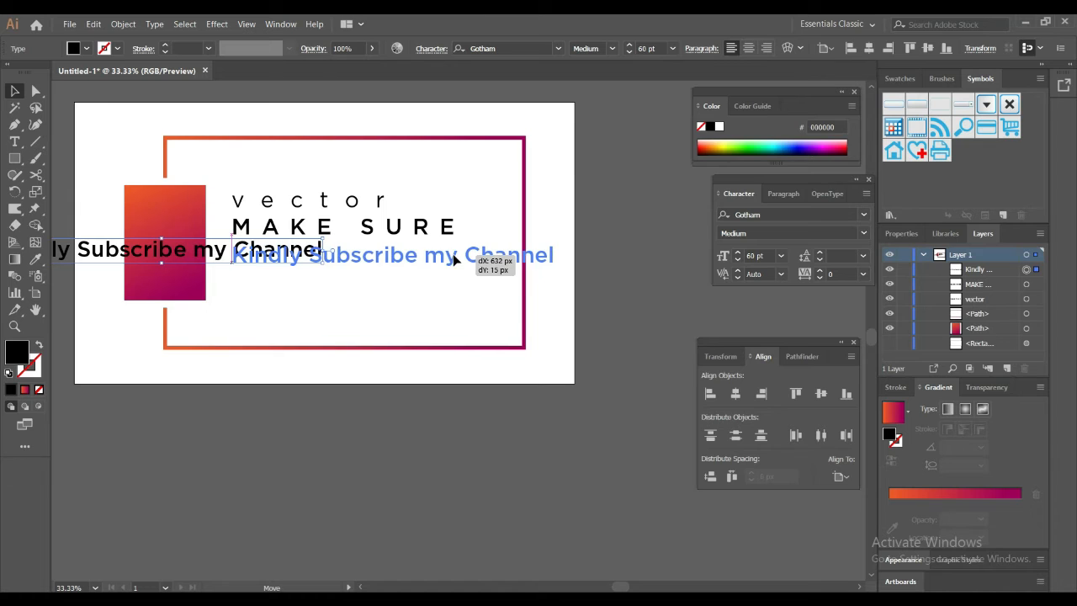
# Step: Set the font style of the "Kindly Subscribe my Channel" text to Light
pyautogui.click(864, 233)
pyautogui.click(836, 248)
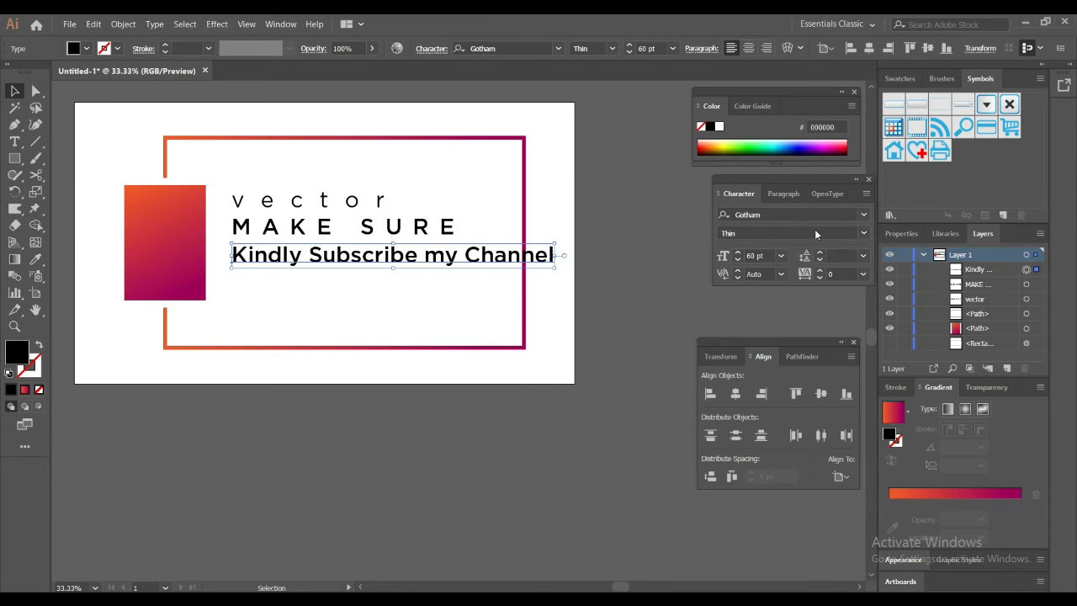
pyautogui.click(862, 233)
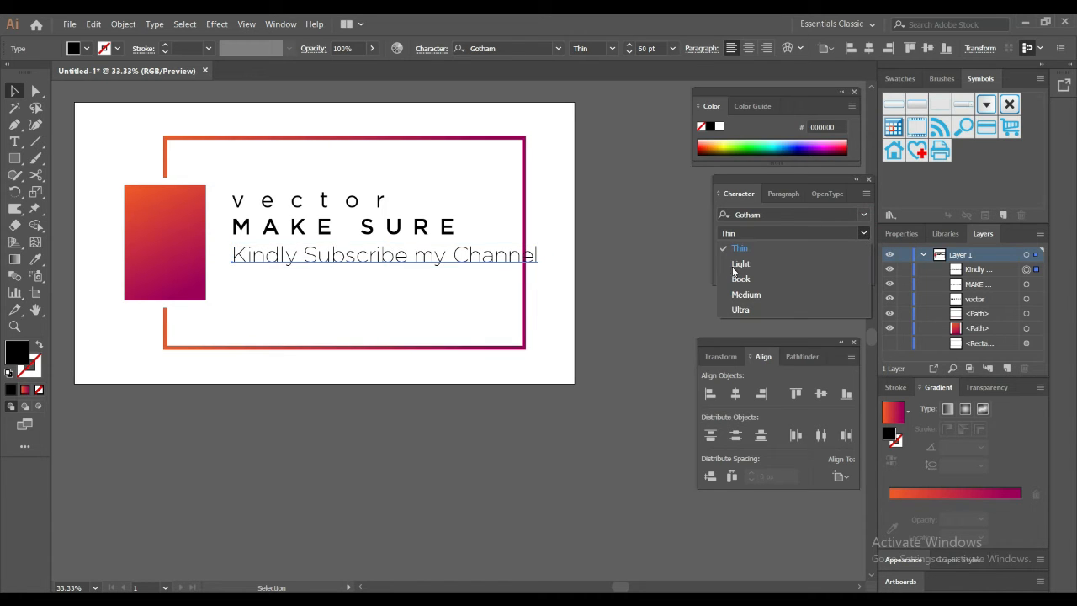
pyautogui.click(735, 266)
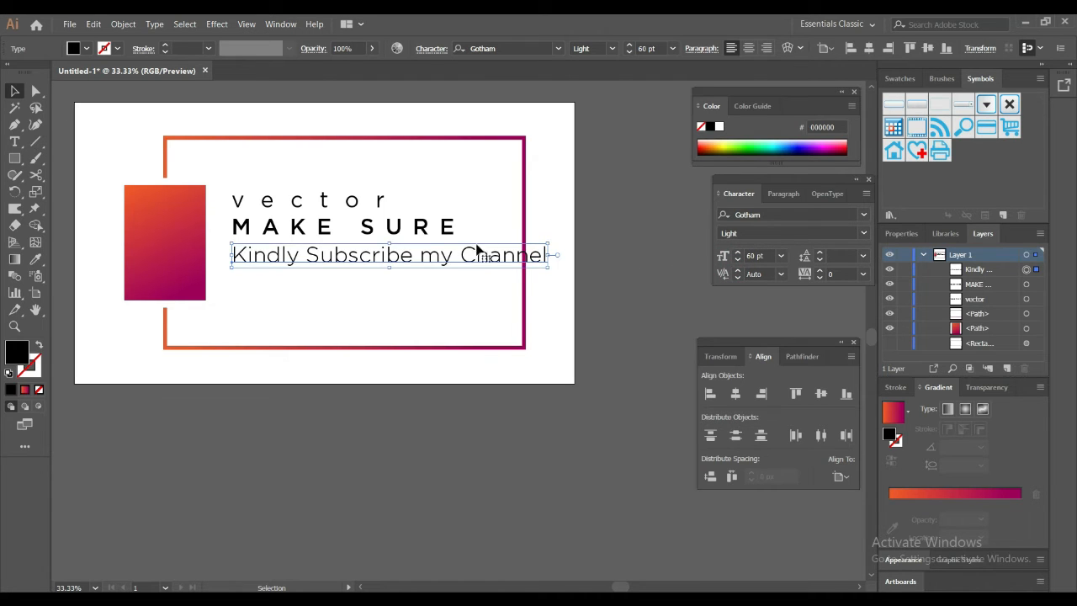
# Step: Break the "Kindly Subscribe my Channel" text so that "my Channel" starts on a second line
pyautogui.doubleClick(421, 255)
pyautogui.click(437, 287)
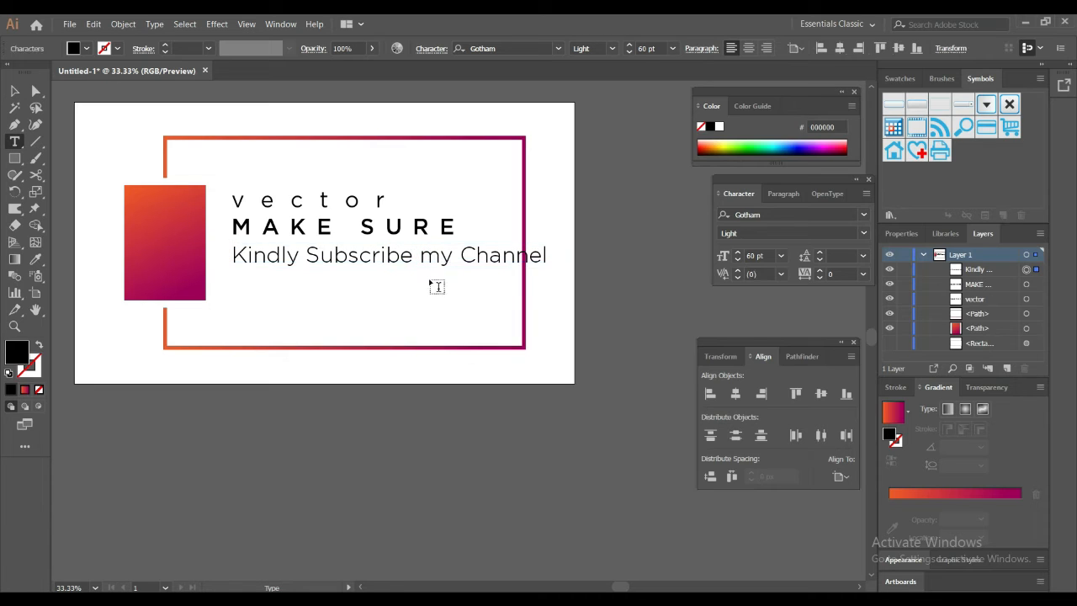
pyautogui.press('BackSpace')
pyautogui.press('Return')
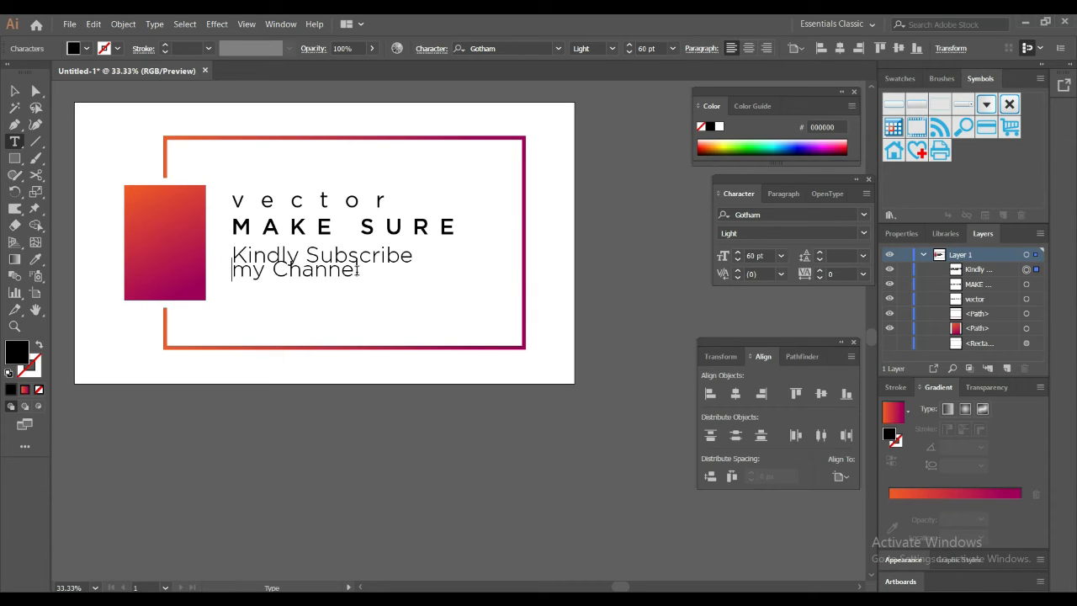
# Step: Set the leading of both lines of the "Kindly Subscribe my Channel" text to 61 pt and finish editing the text
pyautogui.moveTo(359, 269); pyautogui.dragTo(229, 271)
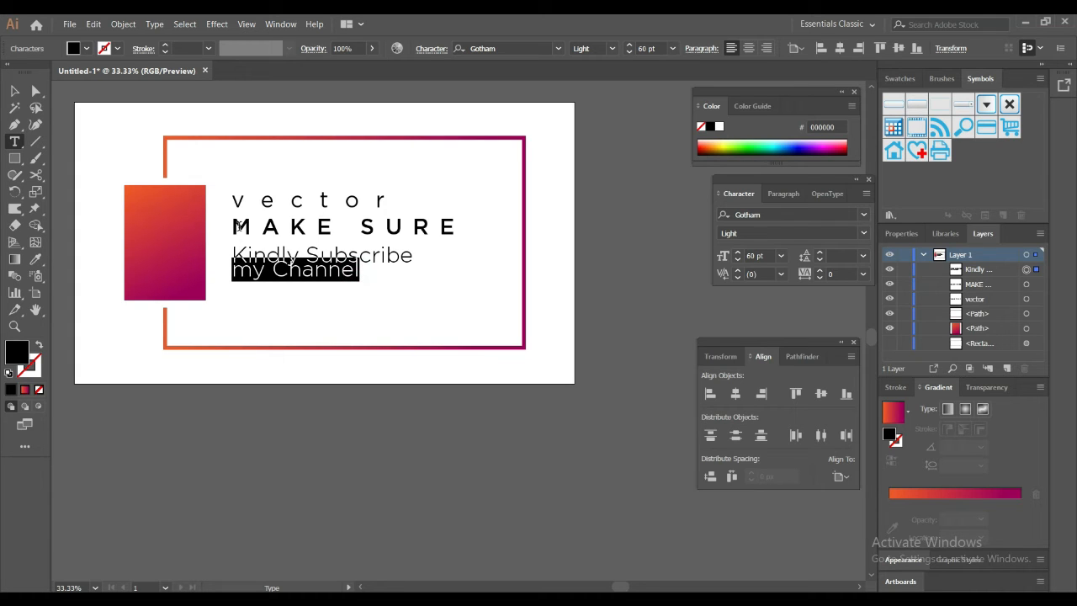
pyautogui.moveTo(238, 225); pyautogui.dragTo(229, 225)
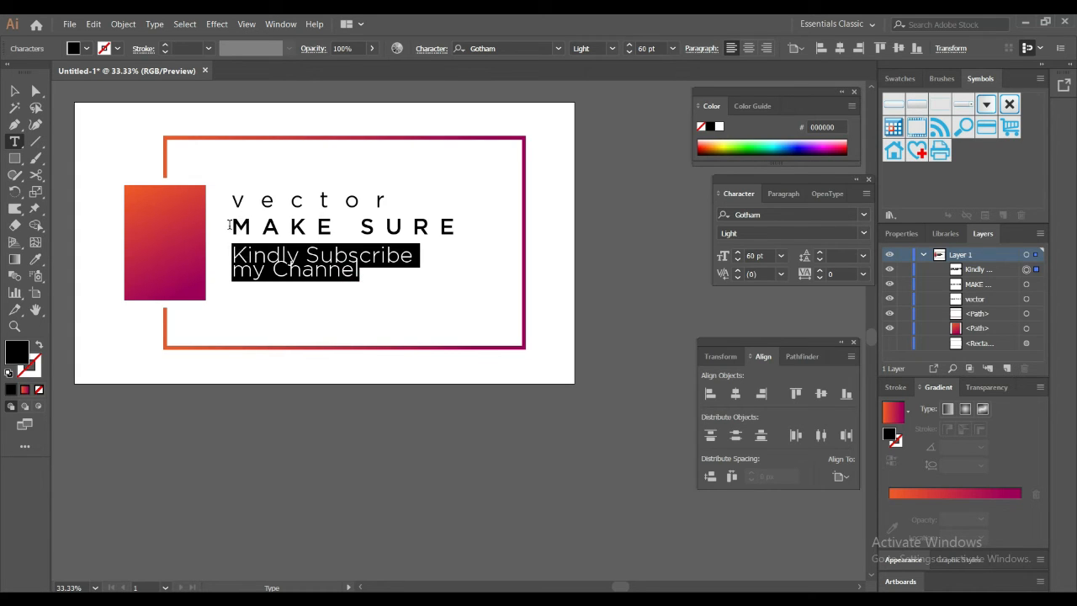
pyautogui.click(836, 255)
pyautogui.click(863, 256)
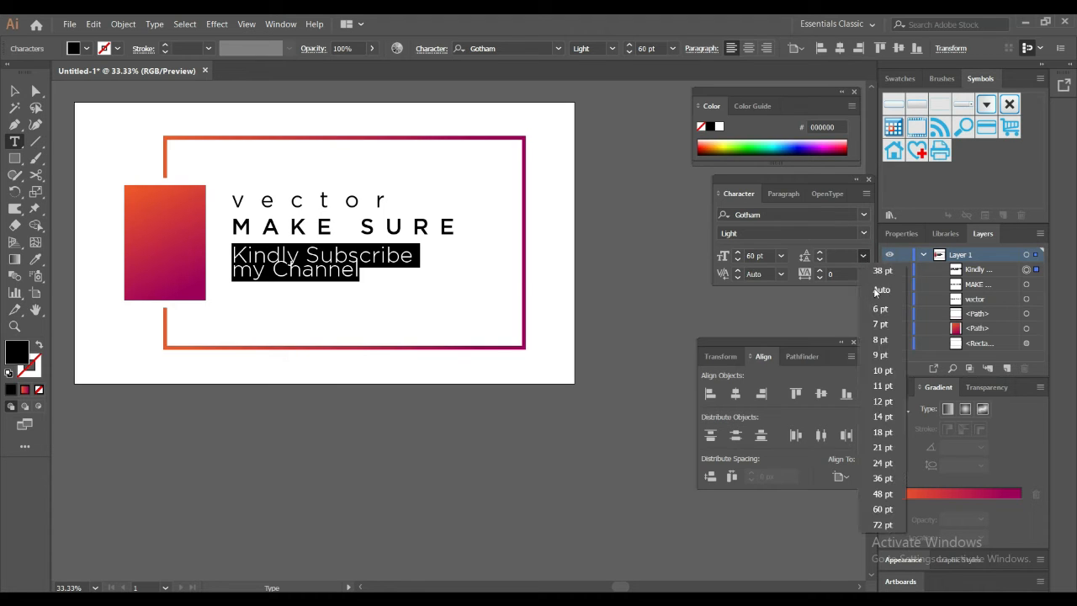
pyautogui.click(874, 291)
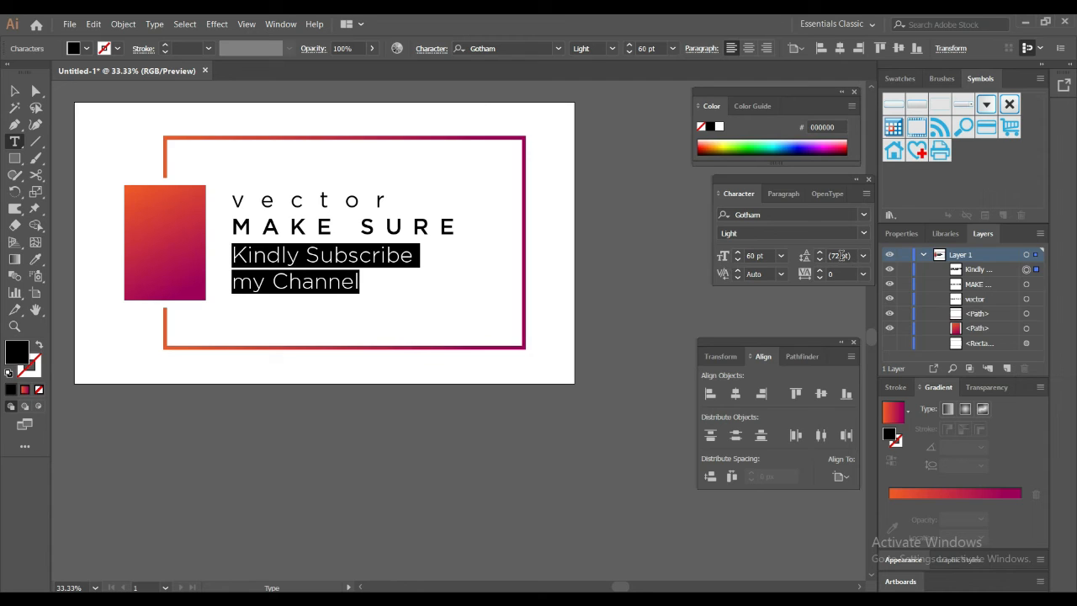
pyautogui.click(839, 255)
pyautogui.press('shift')
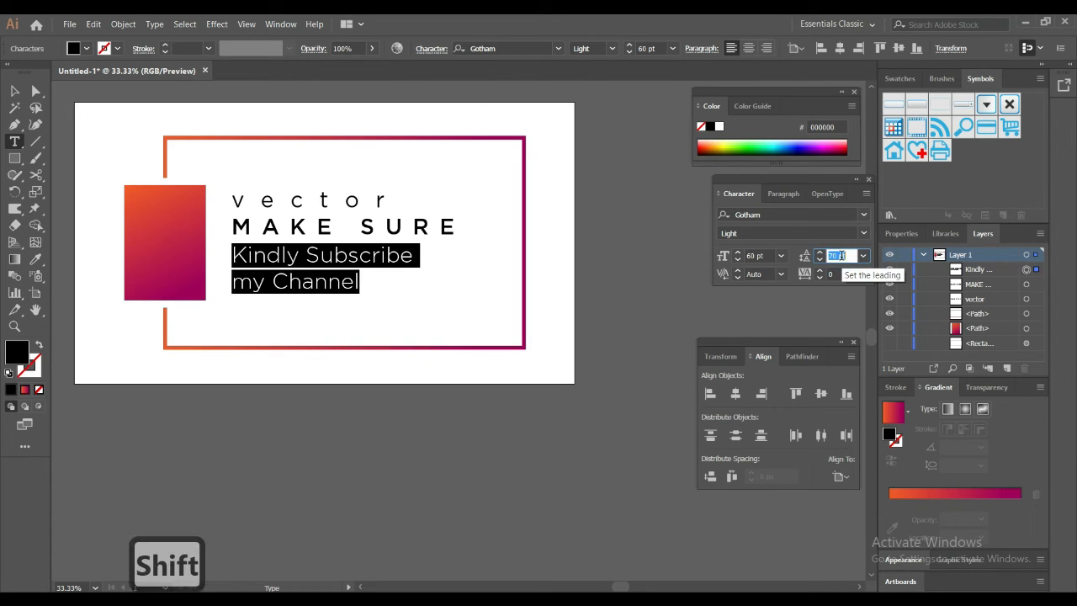
pyautogui.hotkey('shift', 'Down')
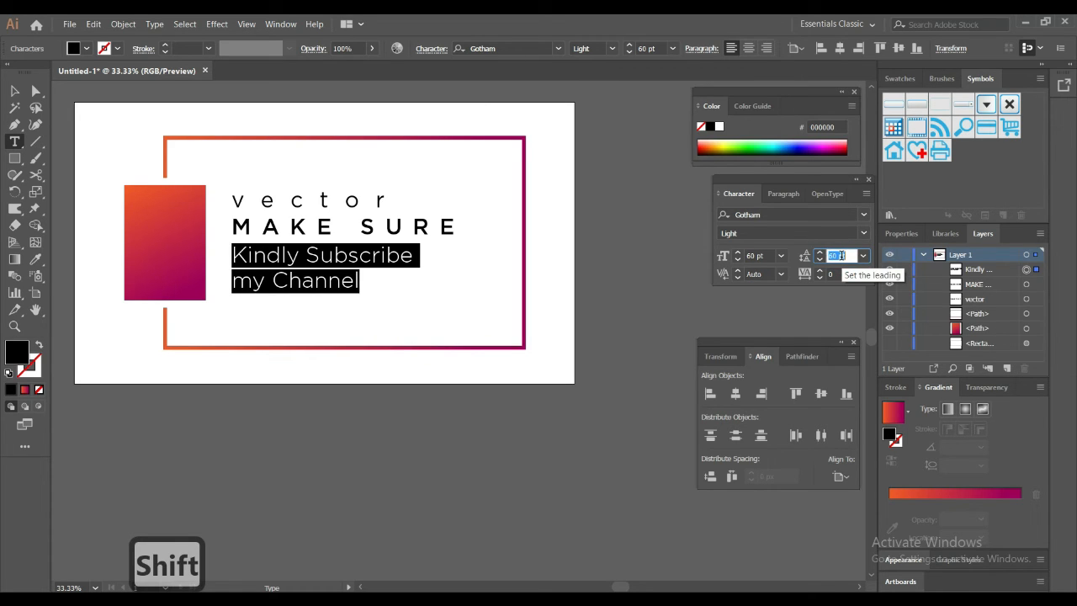
pyautogui.hotkey('shift', 'Down')
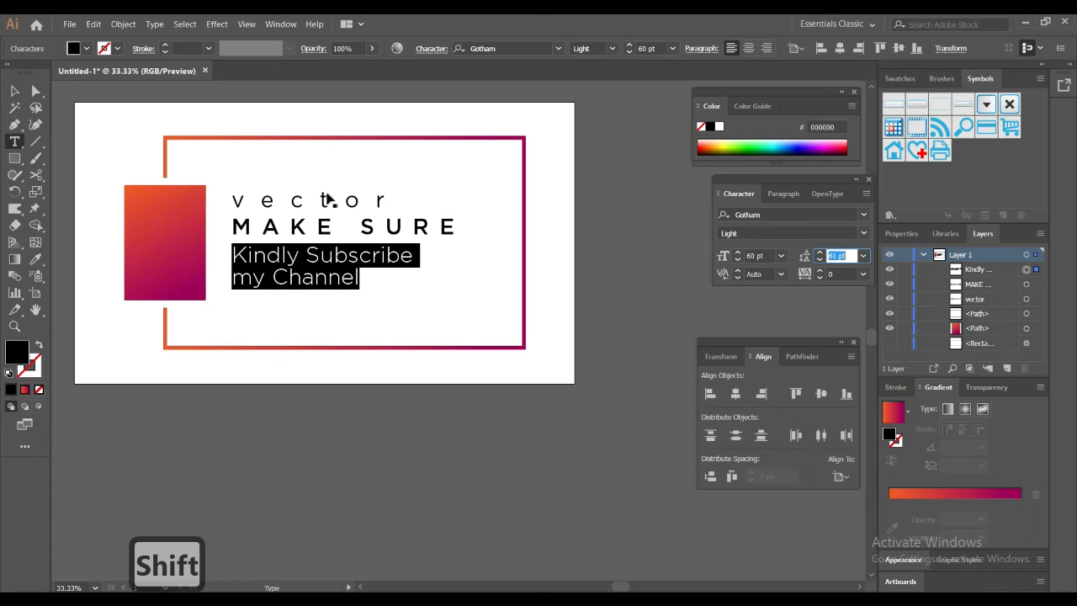
pyautogui.click(15, 93)
pyautogui.press('Escape')
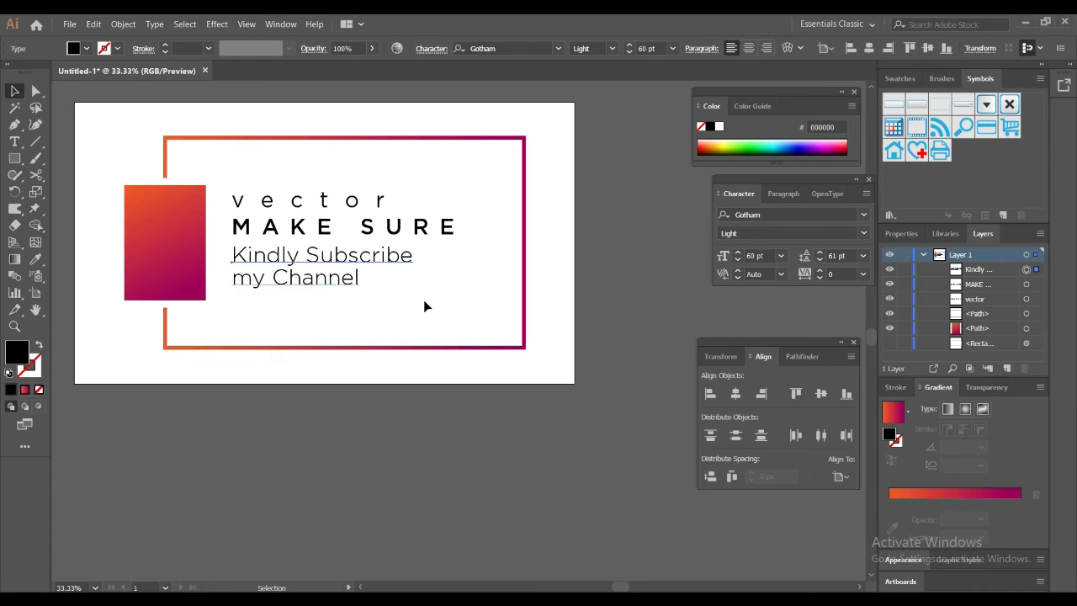
pyautogui.click(370, 291)
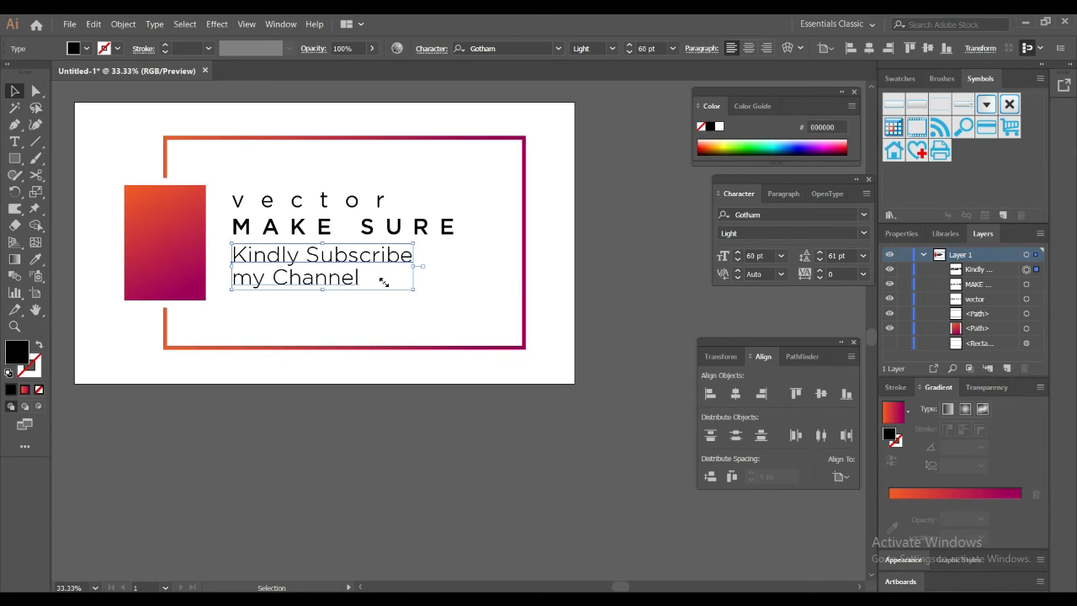
# Step: Scale the "Kindly Subscribe my Channel" text down proportionally to about 401 px wide and move it slightly farther below "MAKE SURE"
pyautogui.moveTo(384, 282); pyautogui.dragTo(398, 281)
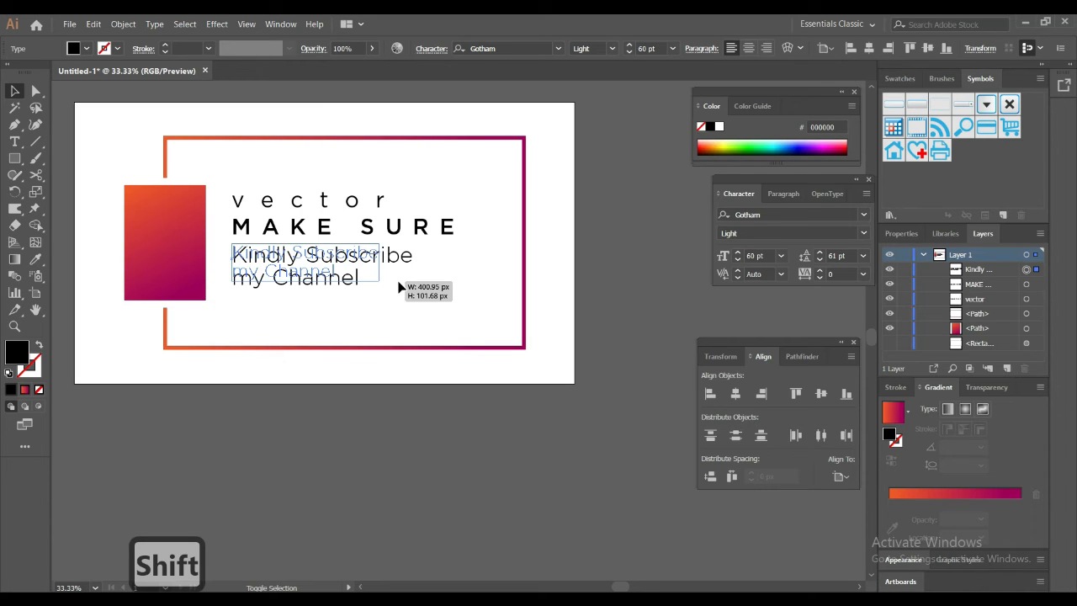
pyautogui.moveTo(400, 286); pyautogui.dragTo(401, 287)
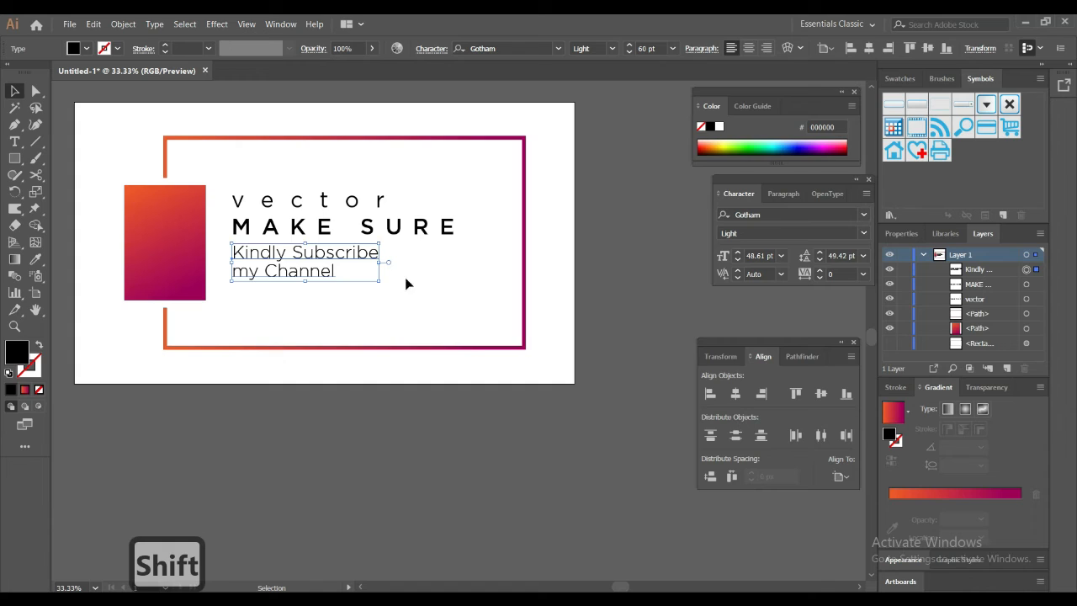
pyautogui.click(409, 280)
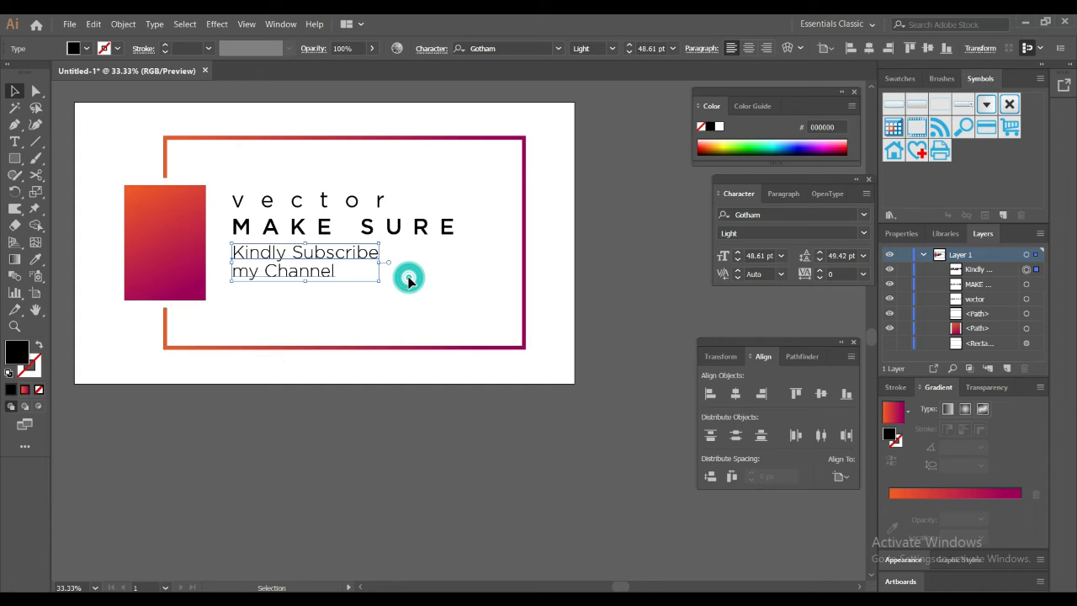
pyautogui.moveTo(224, 175); pyautogui.dragTo(295, 192)
pyautogui.click(307, 255)
pyautogui.moveTo(307, 258); pyautogui.dragTo(308, 269)
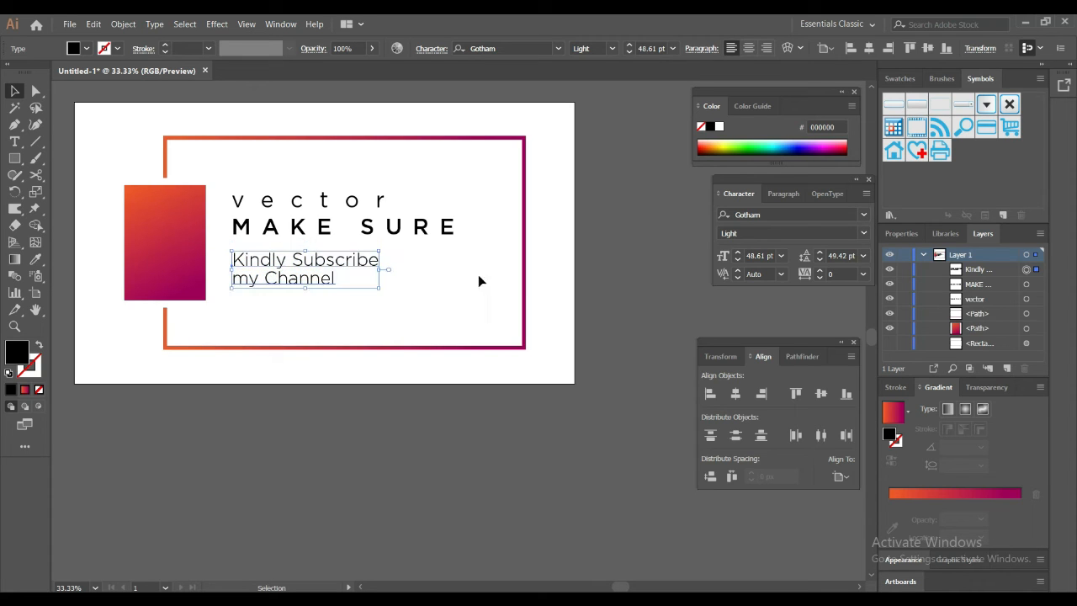
# Step: Set the leading of the "Kindly Subscribe my Channel" text to 46 pt and deselect it
pyautogui.click(838, 255)
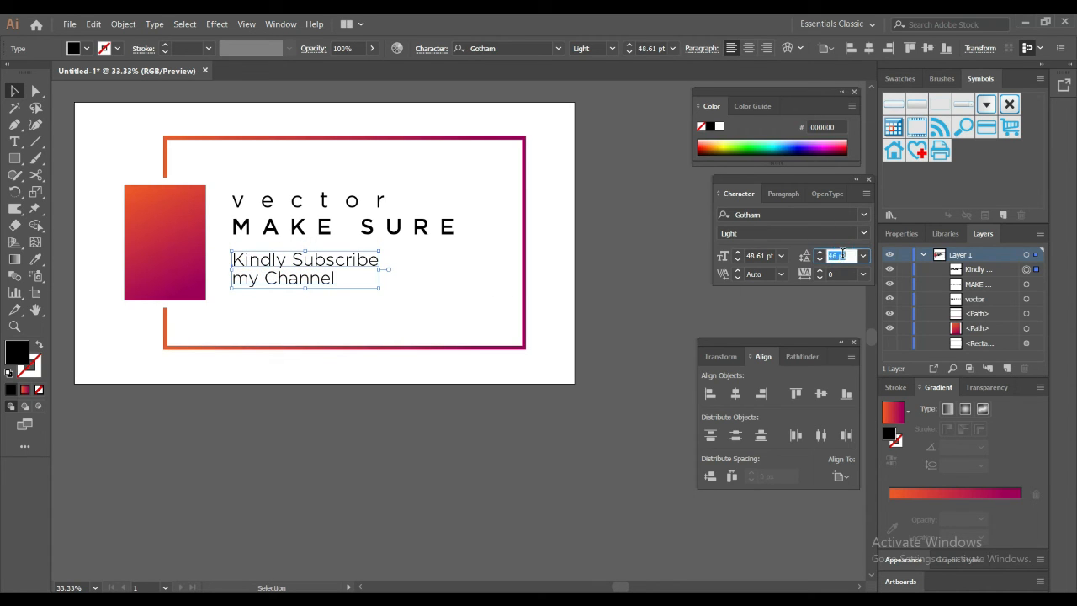
pyautogui.press('Return')
pyautogui.click(409, 261)
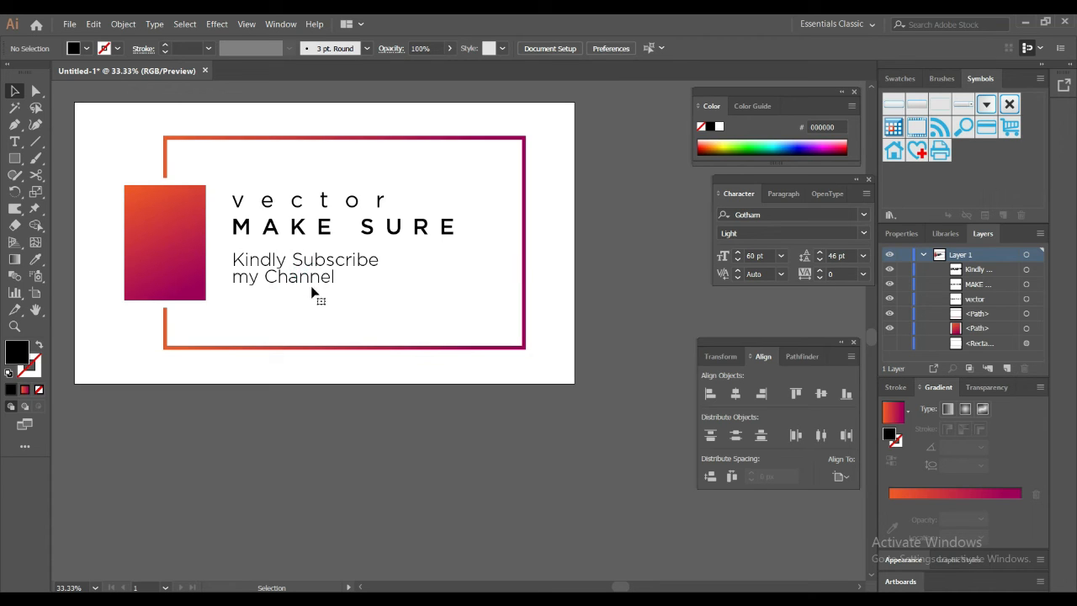
# Step: Set the leading of the "Kindly Subscribe my Channel" text to 49 pt and clear the selection
pyautogui.click(841, 260)
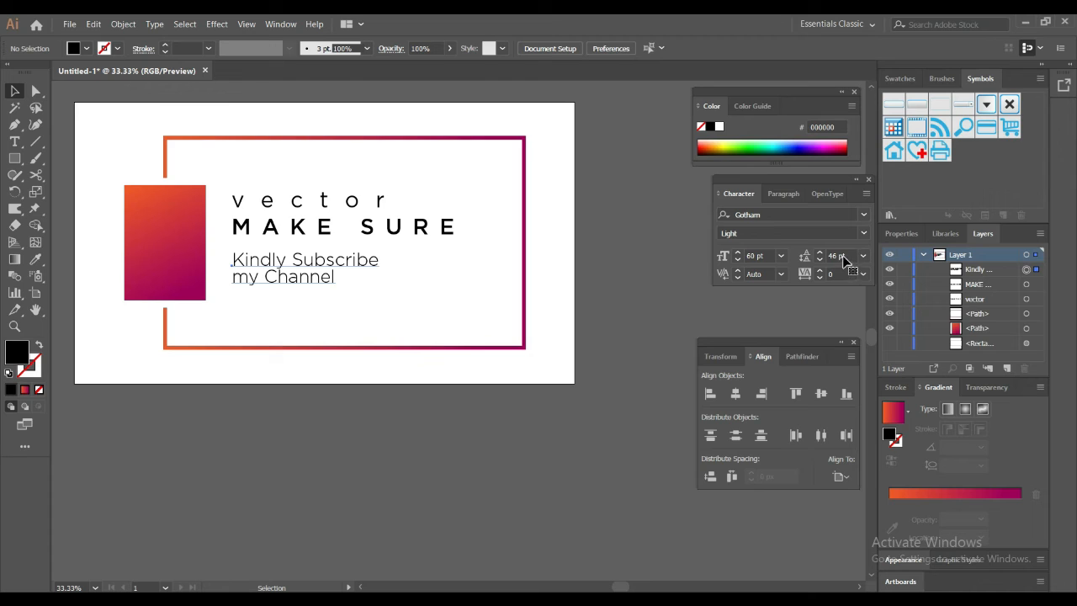
pyautogui.doubleClick(845, 257)
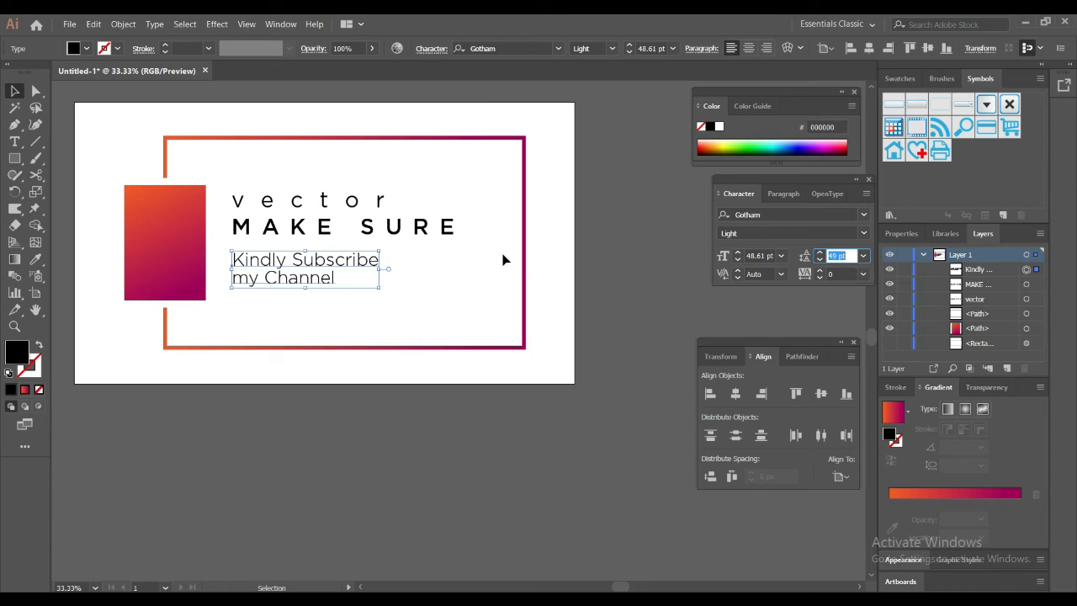
pyautogui.click(470, 254)
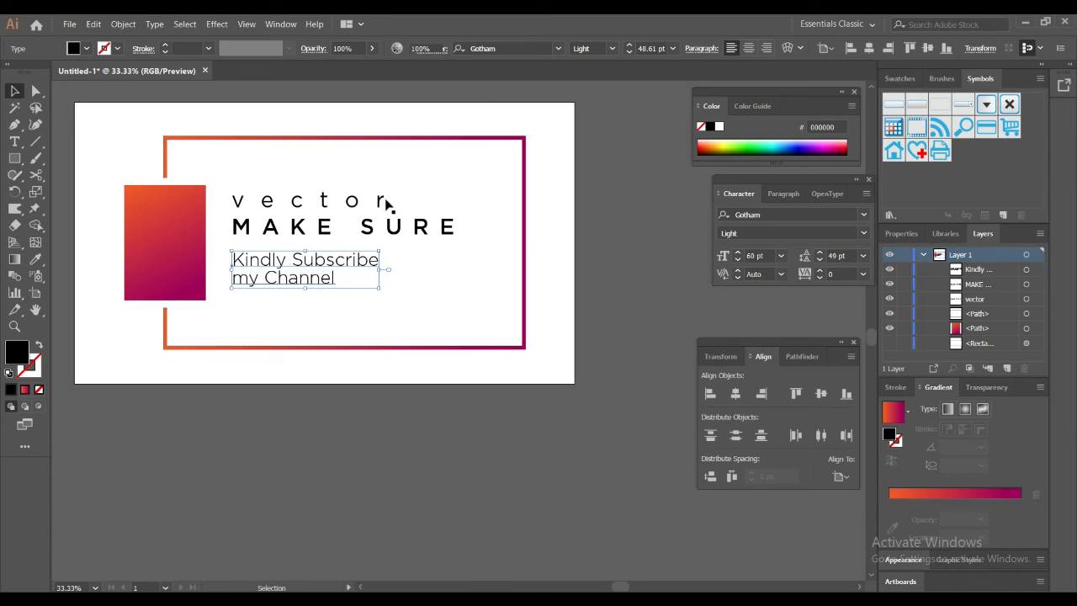
pyautogui.click(437, 271)
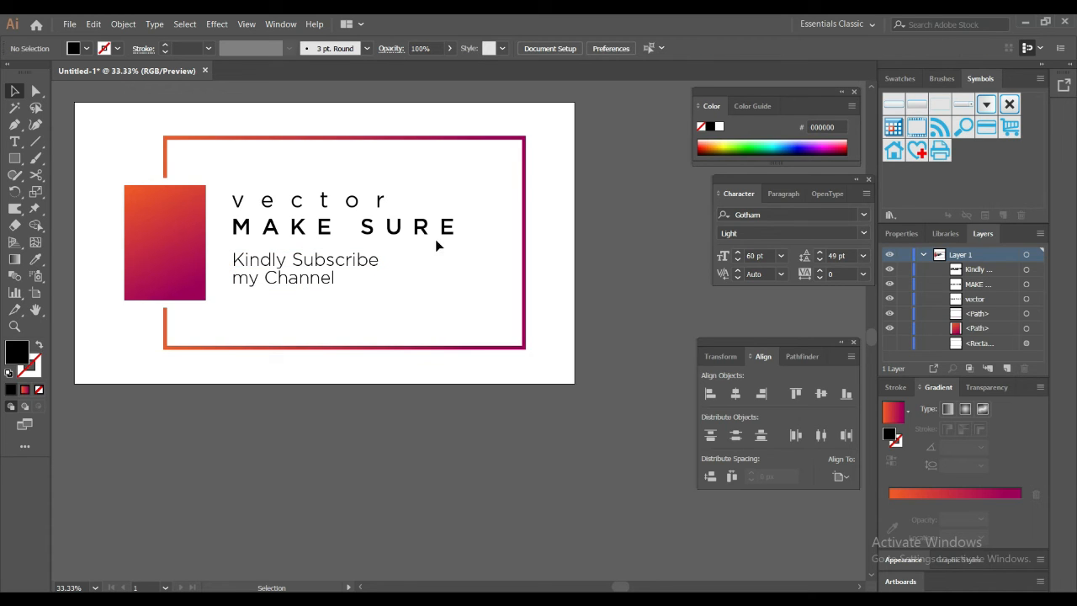
# Step: Fill the "vector" and "Kindly Subscribe my Channel" texts with dark grey 333333 and deselect them
pyautogui.click(381, 203)
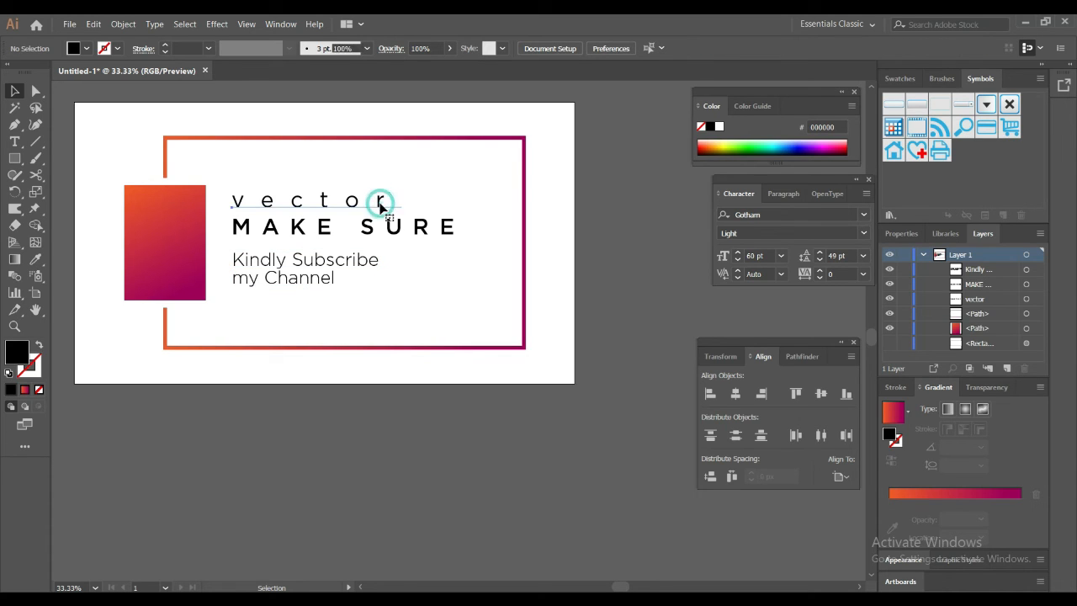
pyautogui.keyDown('shift'); pyautogui.click(366, 267); pyautogui.keyUp('shift')
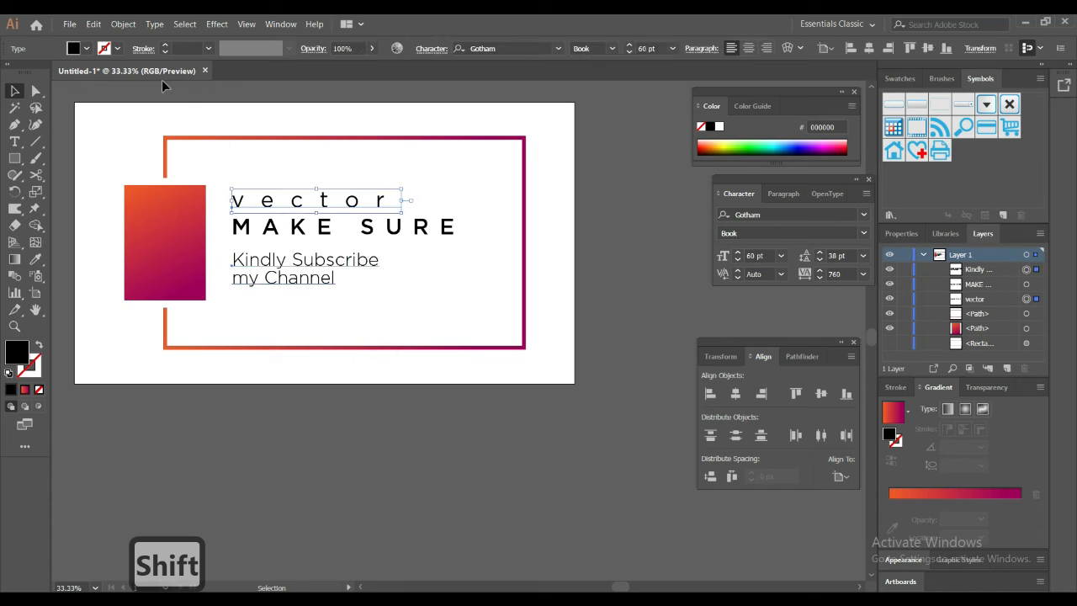
pyautogui.click(86, 48)
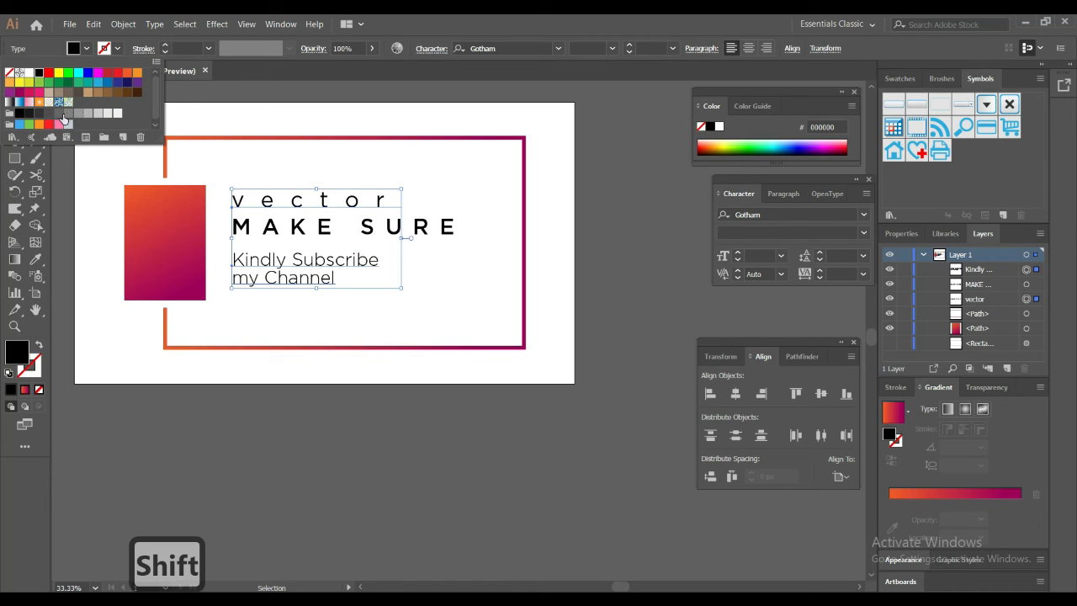
pyautogui.click(40, 113)
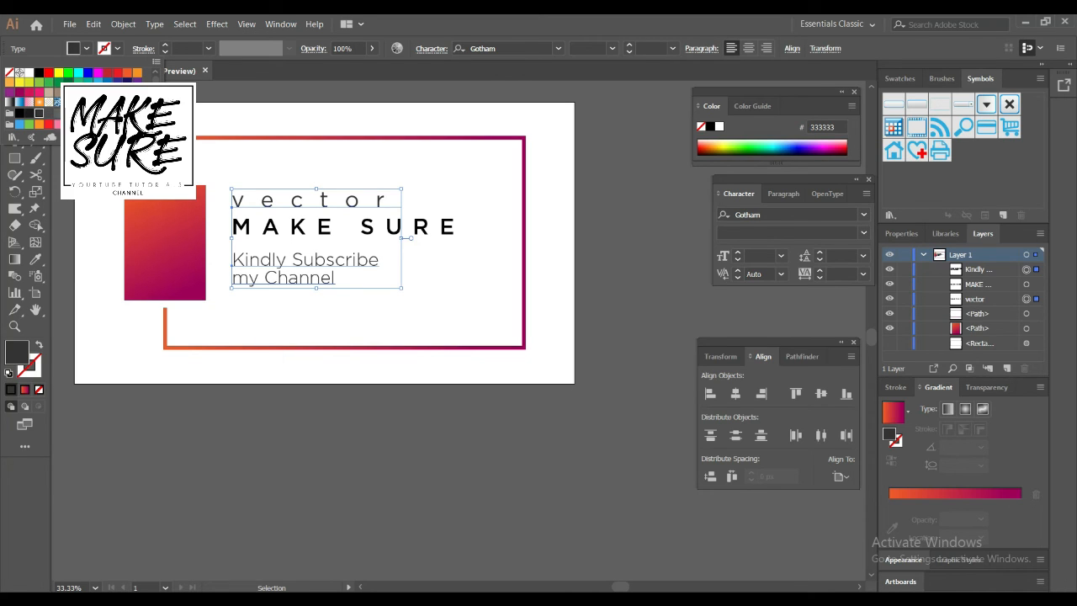
pyautogui.click(68, 200)
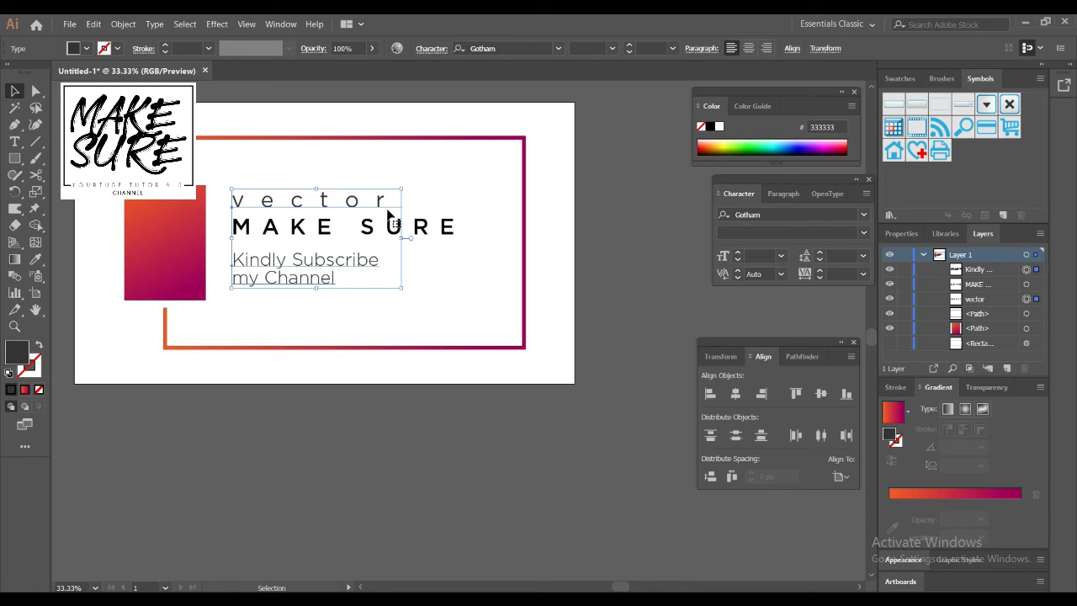
pyautogui.click(457, 253)
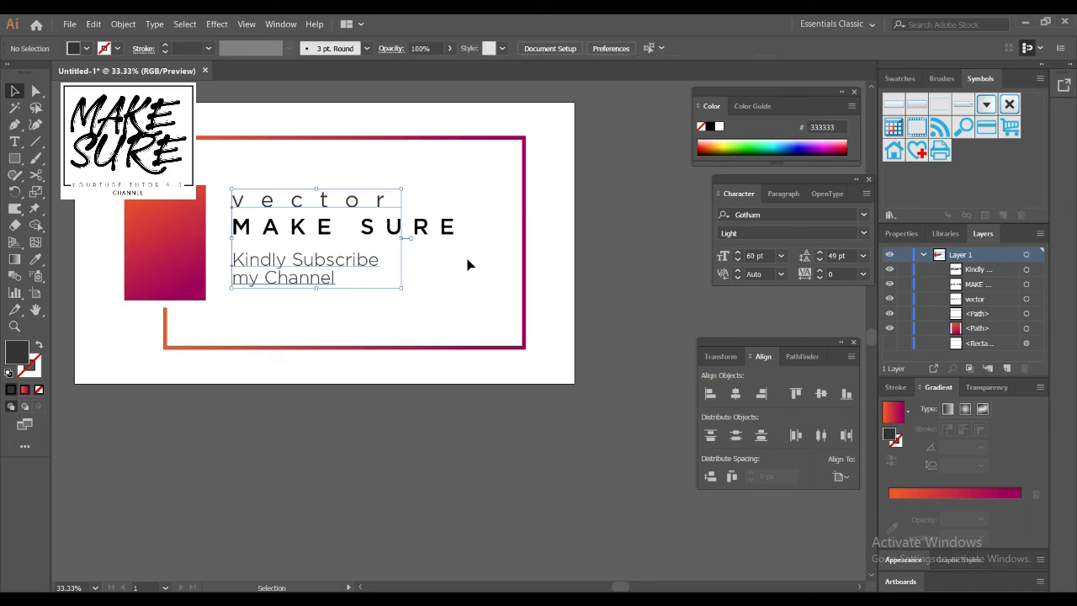
# Step: Draw a horizontal line under "MAKE SURE", spanning its width, and give it a dark grey 333333 stroke
pyautogui.click(35, 142)
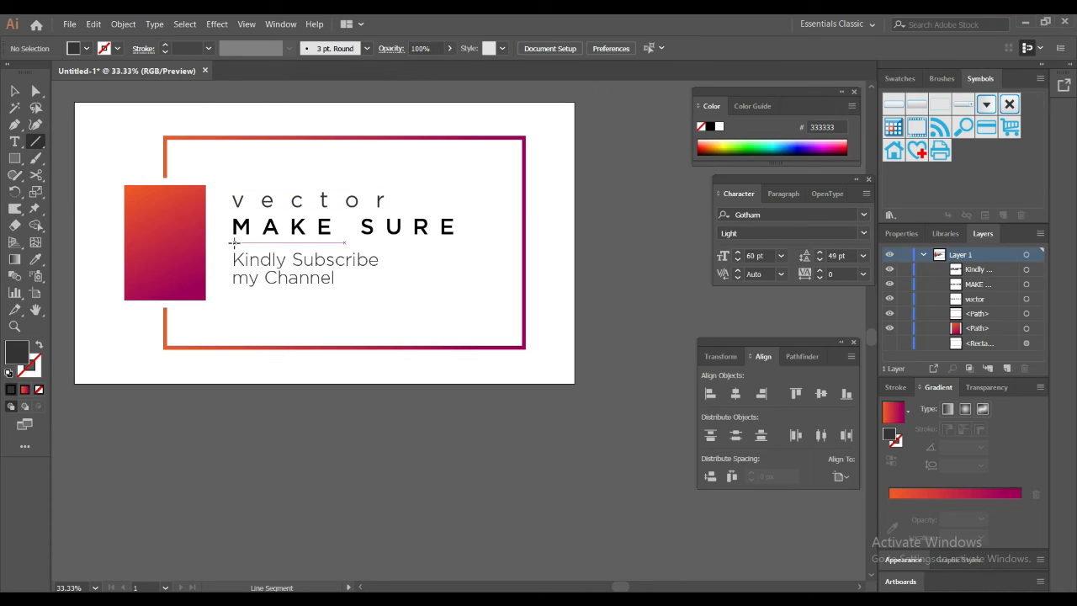
pyautogui.moveTo(234, 243); pyautogui.dragTo(451, 245)
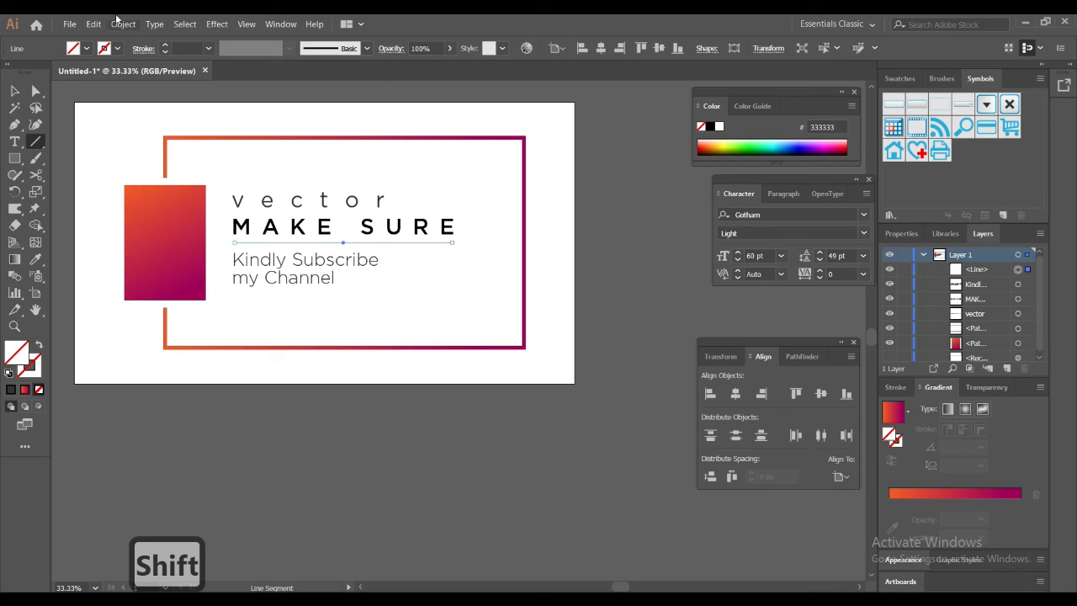
pyautogui.click(117, 48)
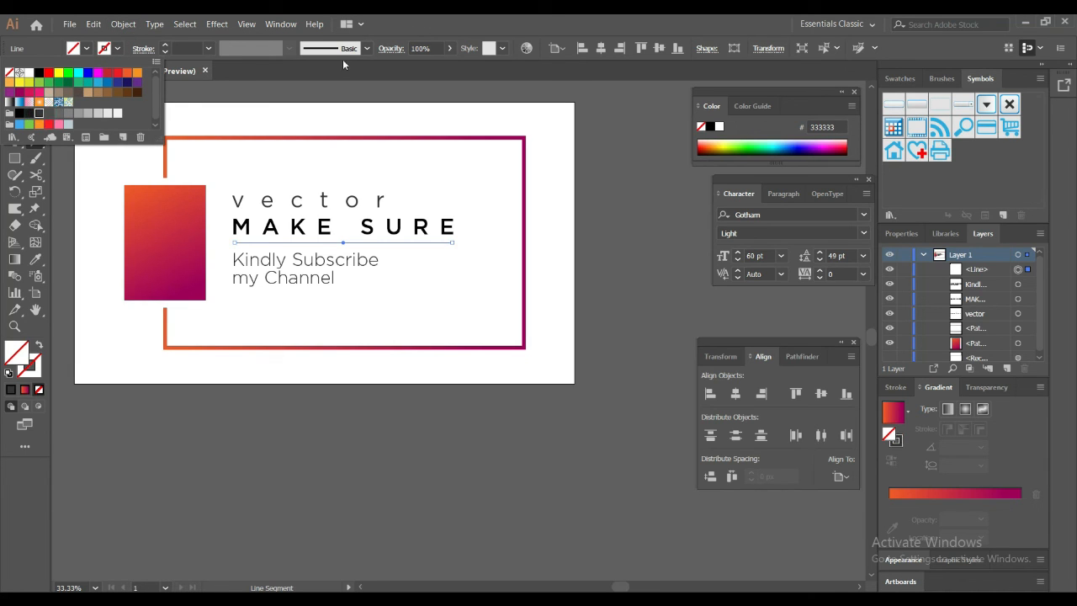
pyautogui.click(209, 49)
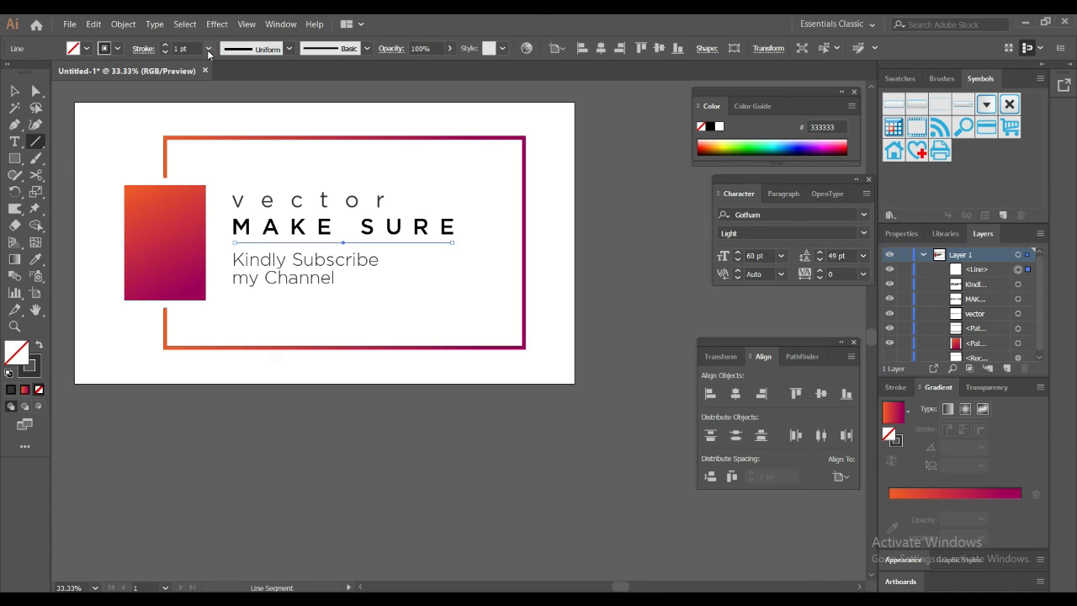
# Step: Set the stroke weight of the line under "MAKE SURE" to 0.5 pt and deselect it
pyautogui.click(208, 49)
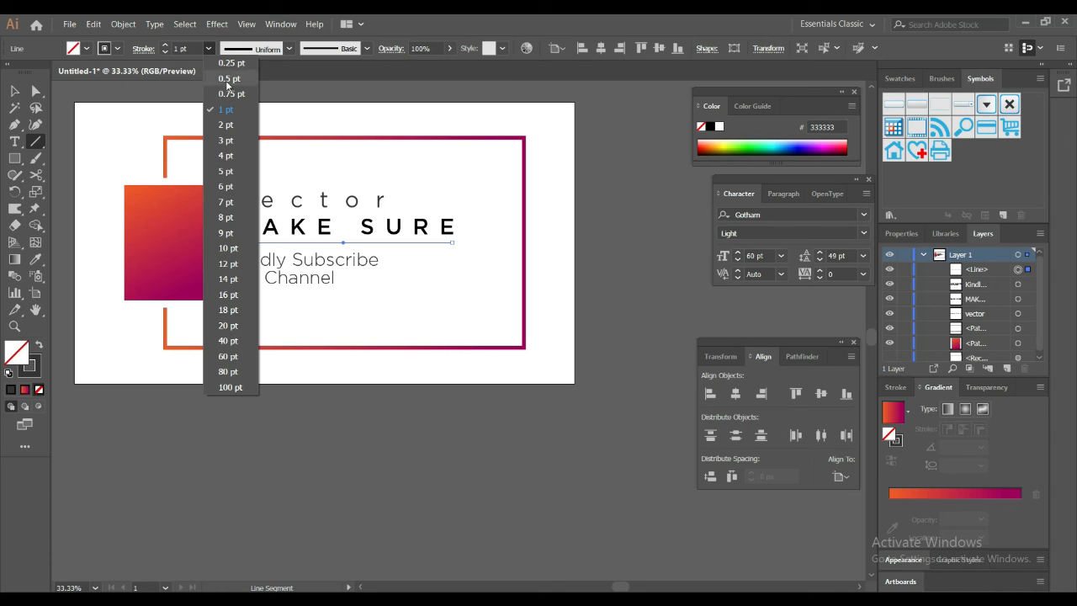
pyautogui.click(226, 81)
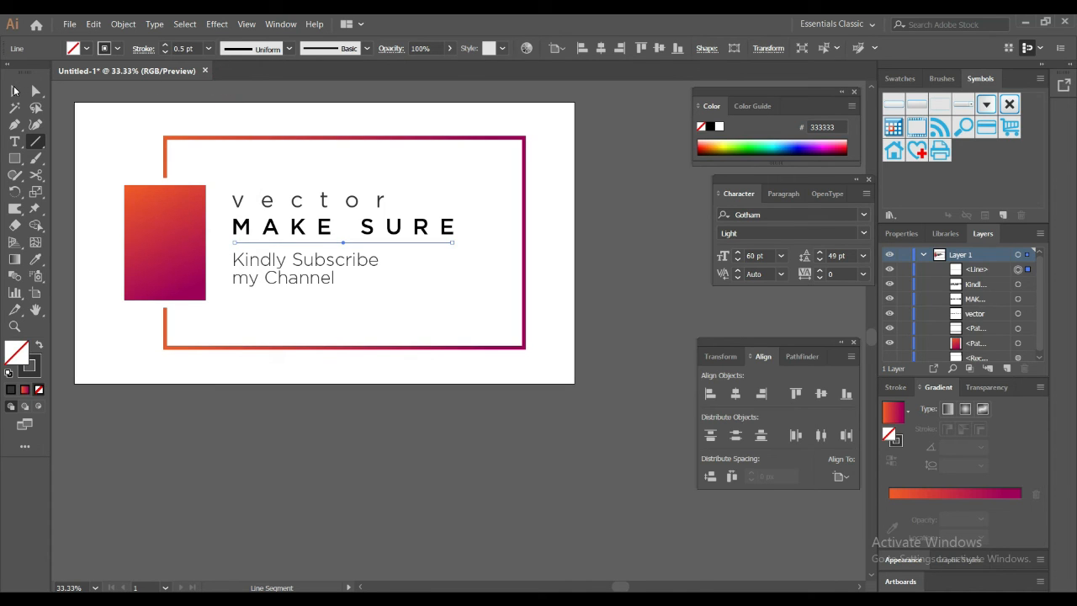
pyautogui.click(14, 90)
pyautogui.click(111, 127)
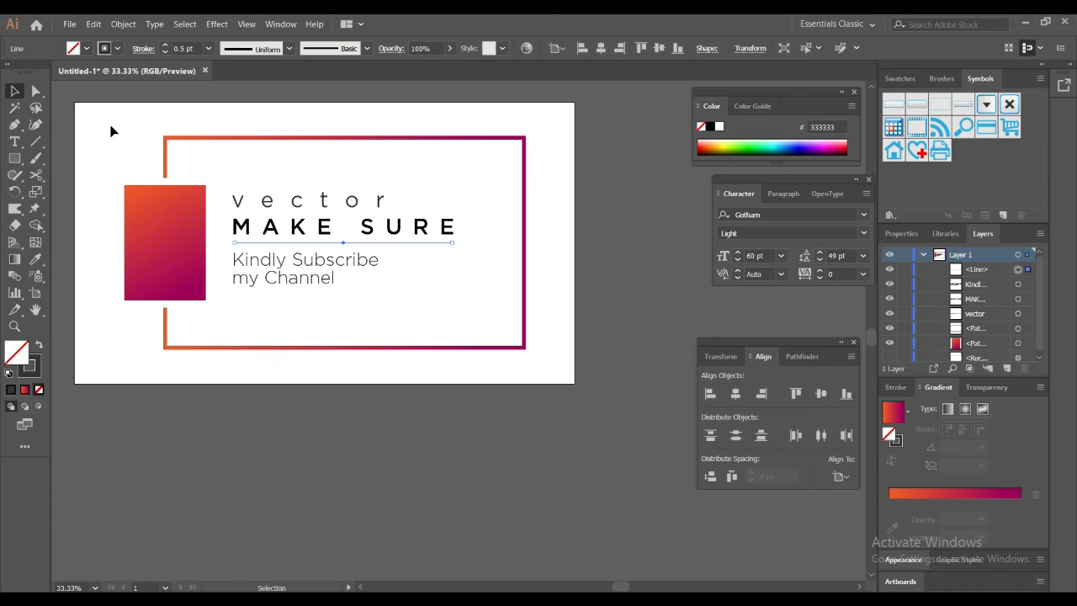
pyautogui.click(111, 131)
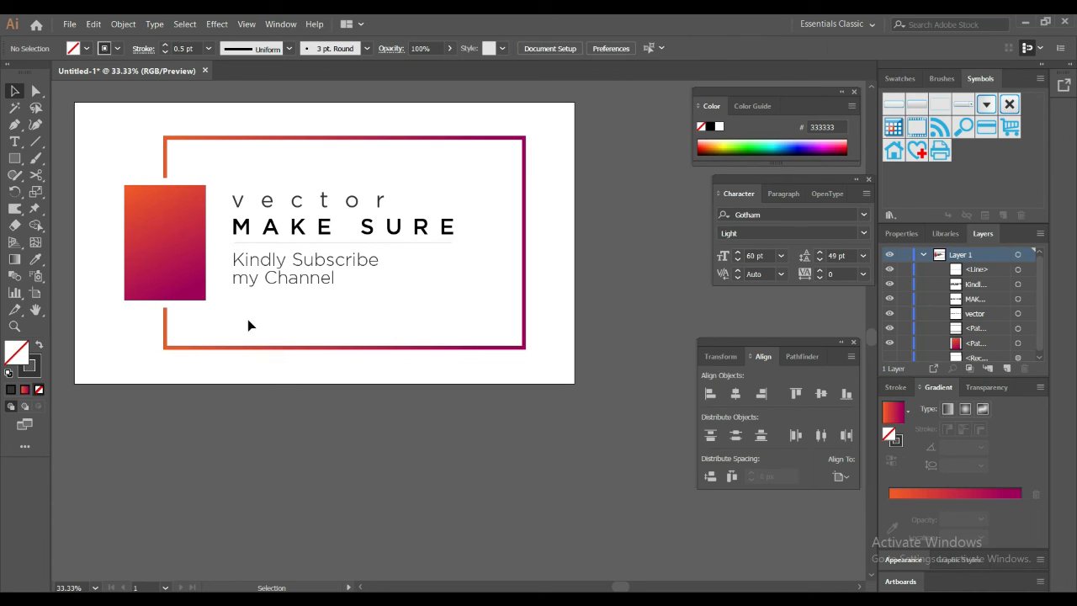
# Step: Group the three text objects together with the divider line
pyautogui.moveTo(249, 303); pyautogui.dragTo(353, 186)
pyautogui.press('ctrl')
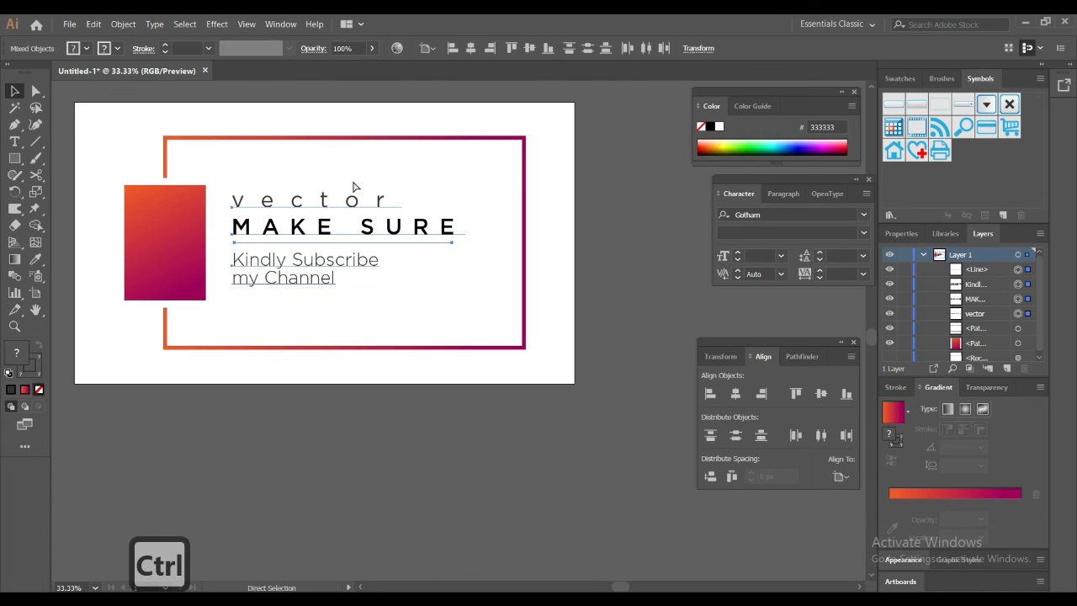
pyautogui.hotkey('ctrl', 'g')
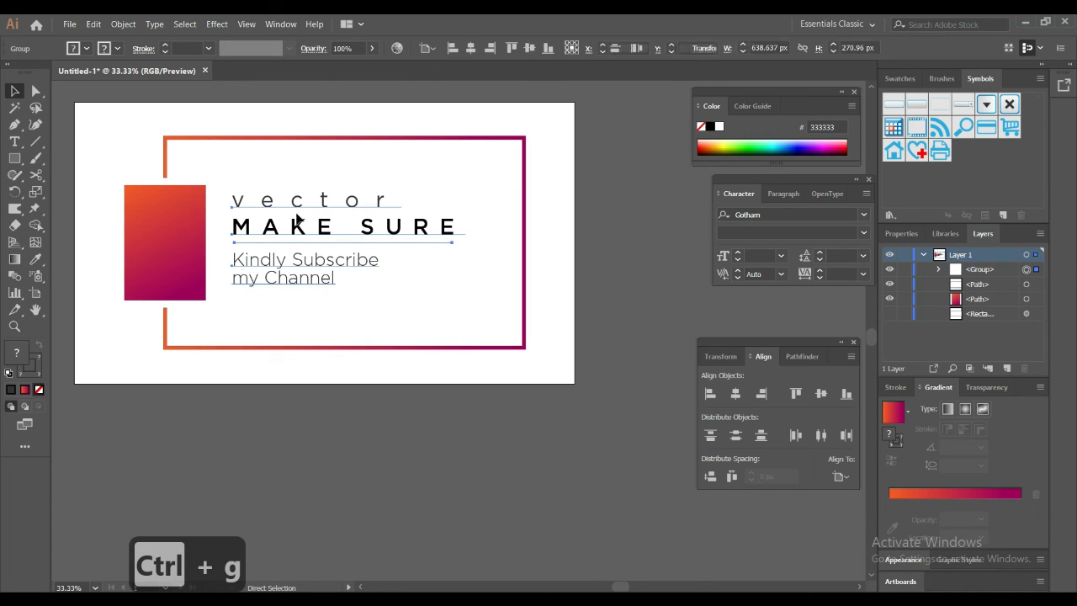
# Step: Align the text group and the gradient rectangle to the artboard's vertical centre, and clear the selection
pyautogui.moveTo(94, 221); pyautogui.dragTo(405, 243)
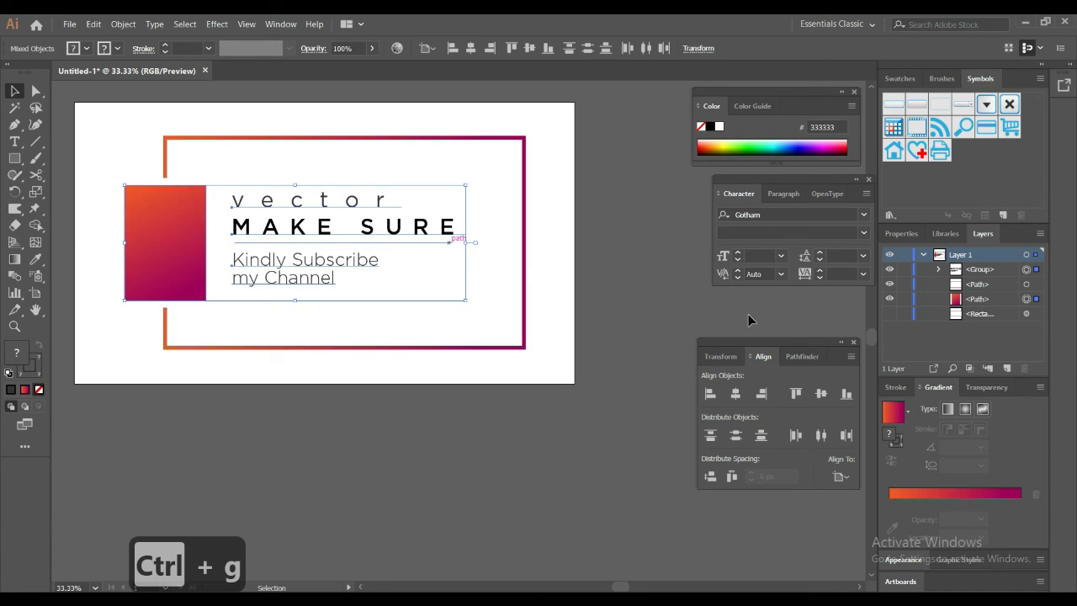
pyautogui.click(711, 394)
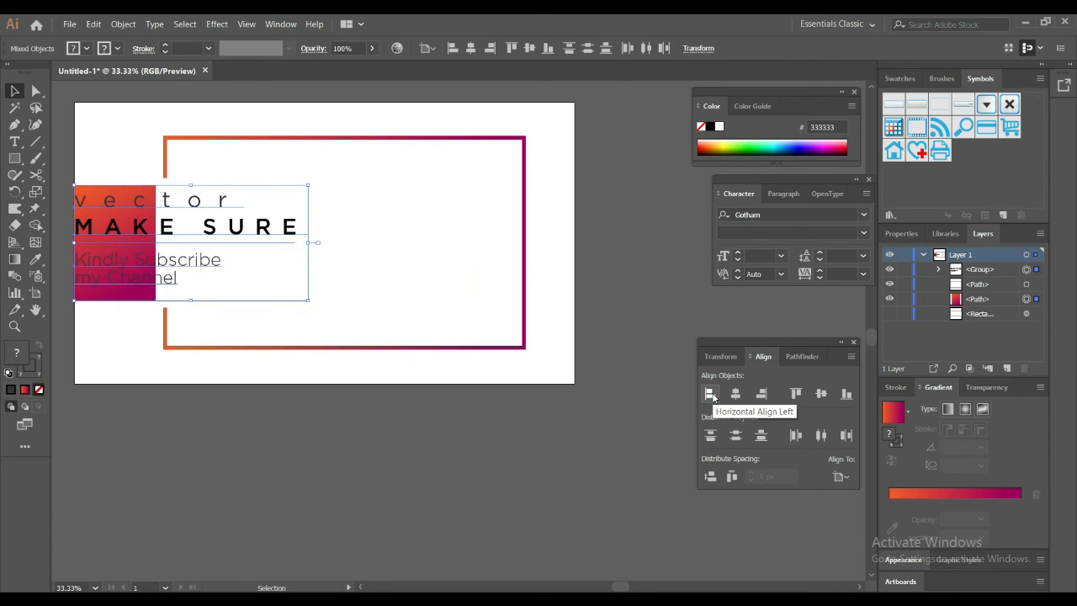
pyautogui.hotkey('ctrl', 'z')
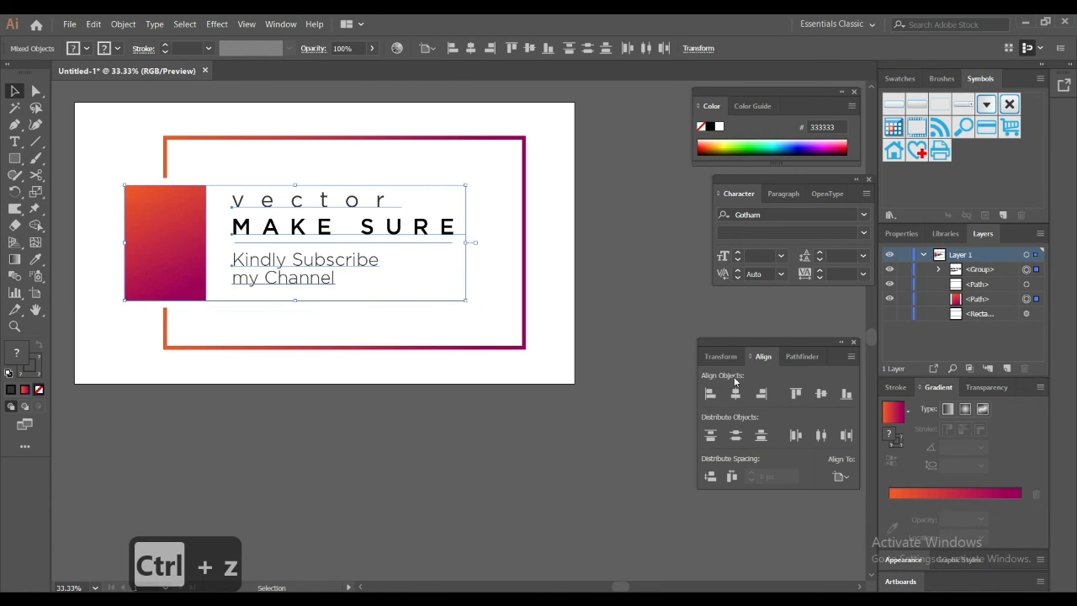
pyautogui.click(821, 393)
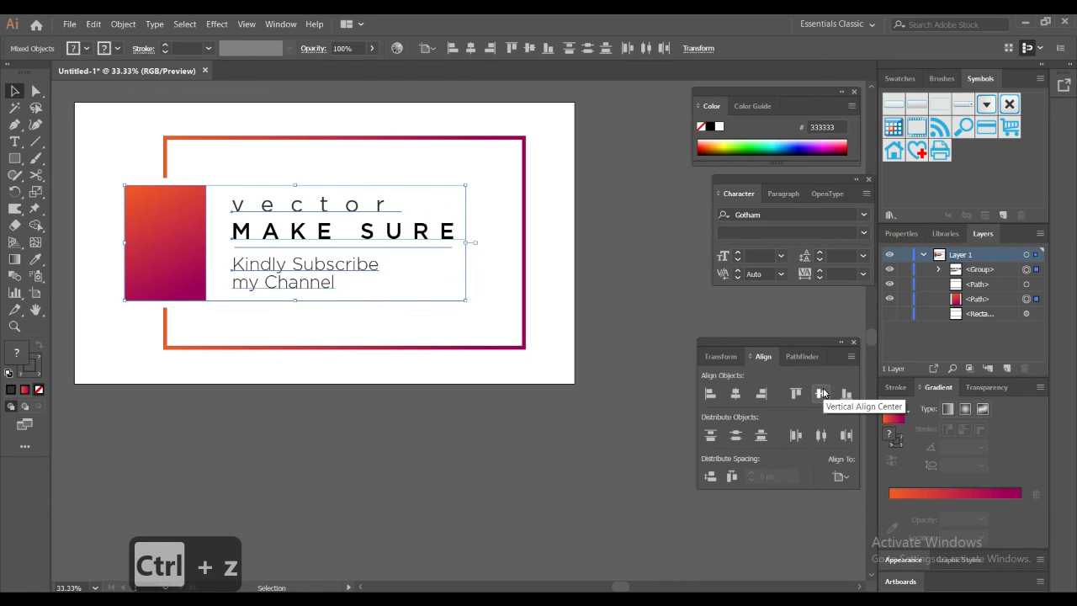
pyautogui.click(498, 210)
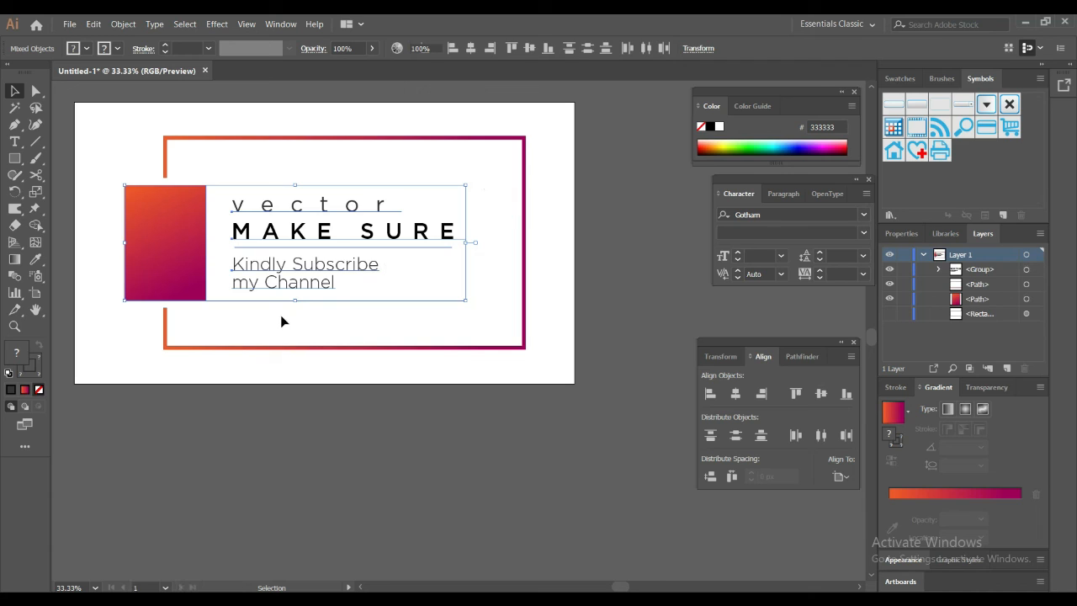
# Step: Try to align the text group to the artboard's left edge, and undo it
pyautogui.moveTo(269, 321); pyautogui.dragTo(351, 192)
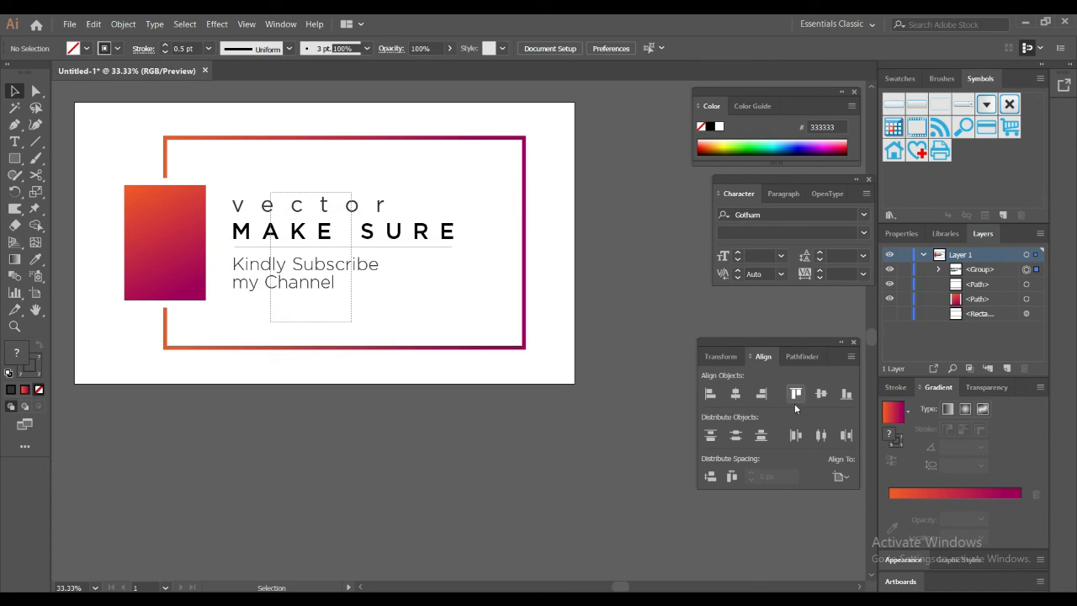
pyautogui.click(709, 392)
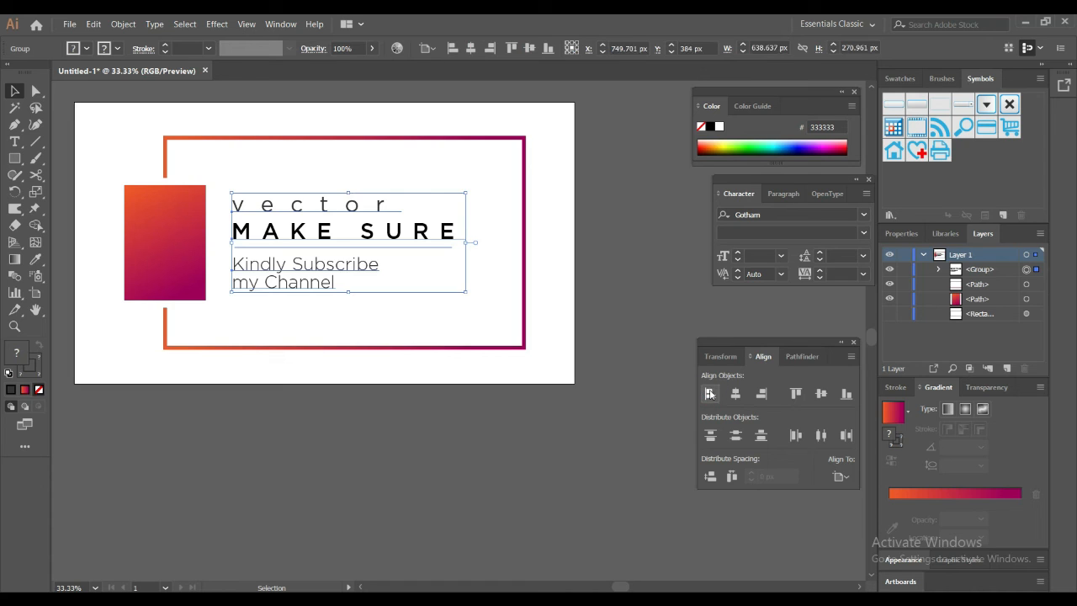
pyautogui.hotkey('ctrl', 'z')
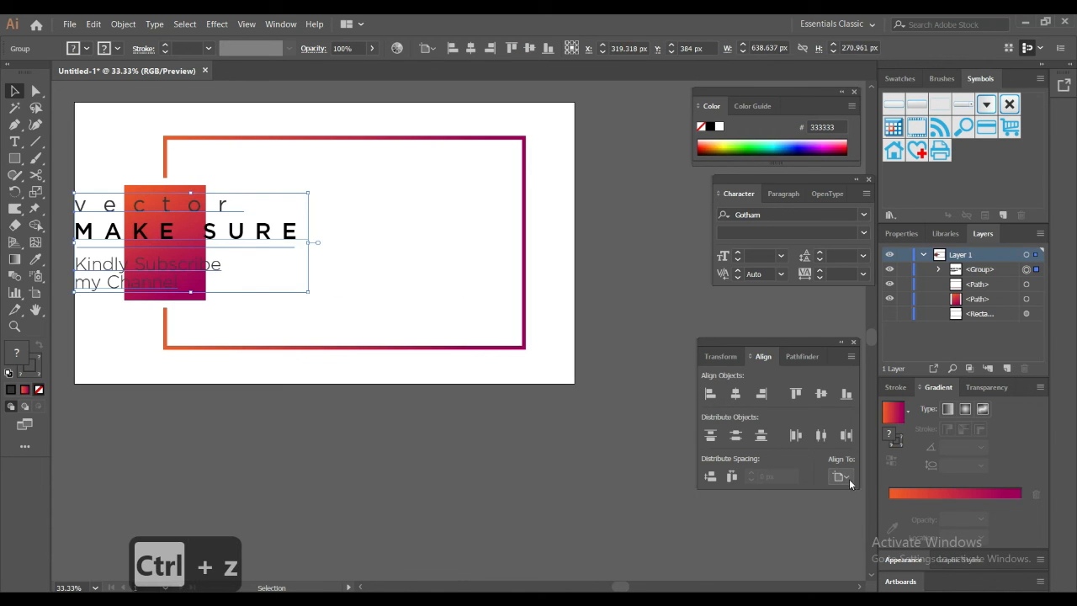
# Step: Change the alignment reference from the artboard to the selection and deselect the text group
pyautogui.click(847, 477)
pyautogui.click(860, 494)
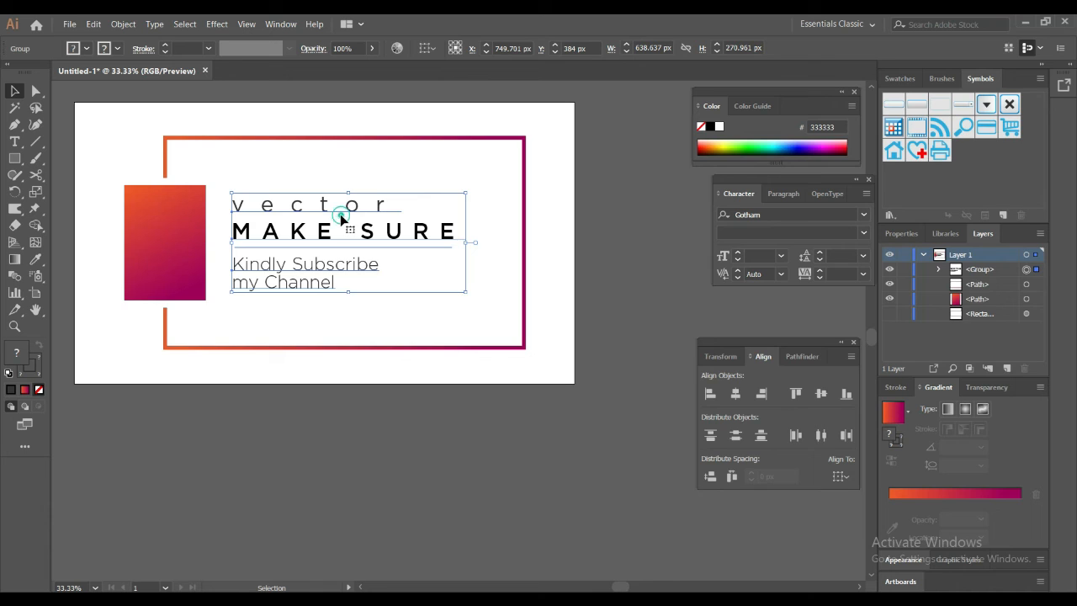
pyautogui.click(390, 162)
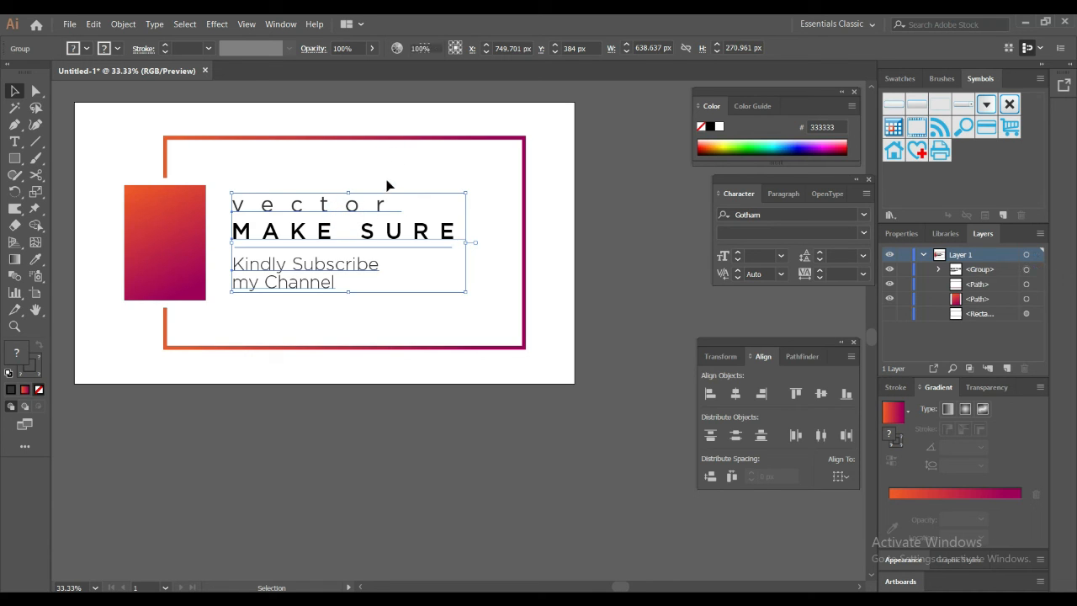